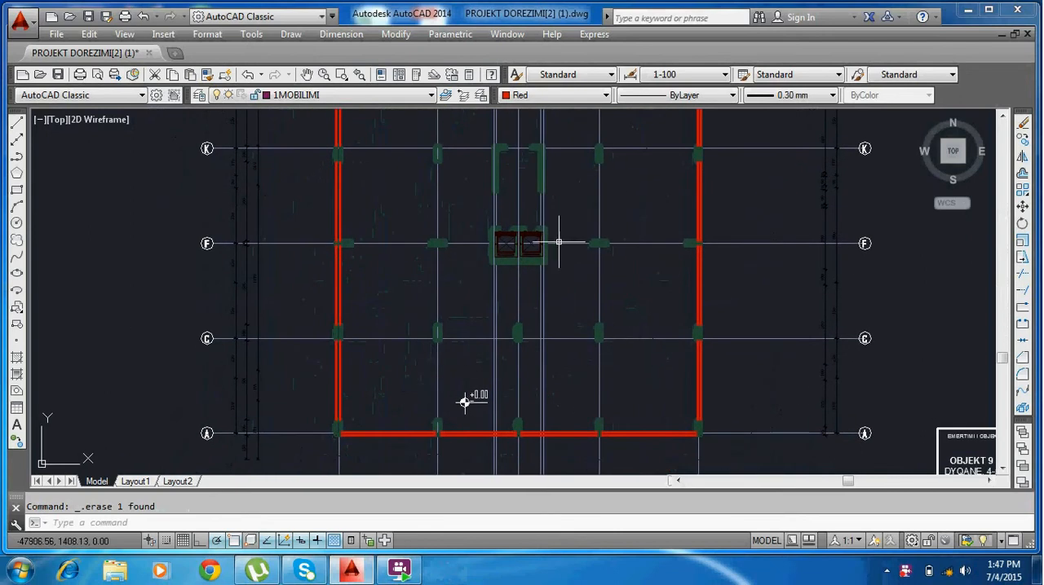
Examine the floor plan's axis grid, columns and central core in the AutoCAD drawing.
middle_drag(575, 258, 579, 270)
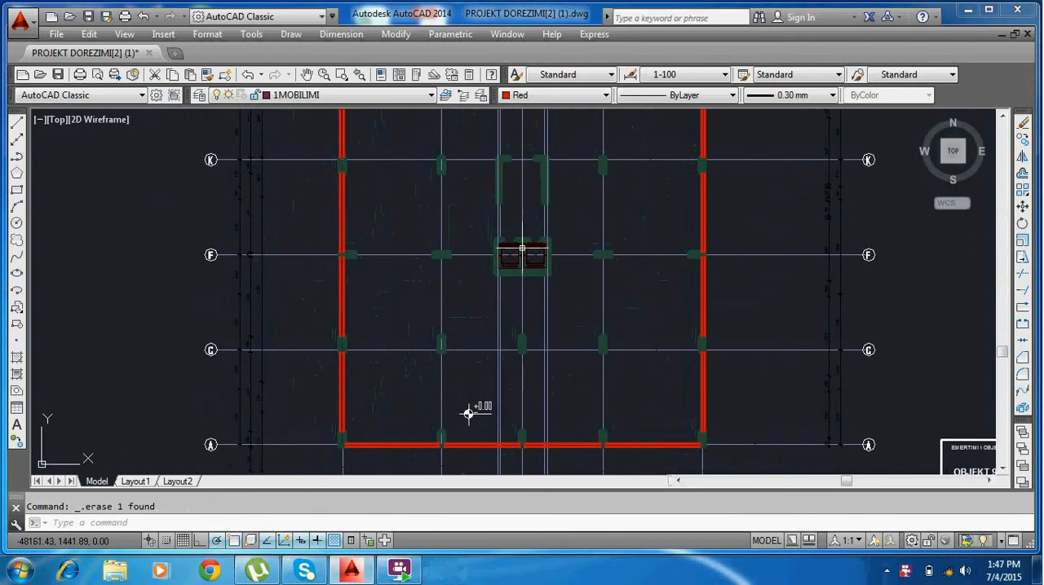
middle_drag(593, 320, 597, 383)
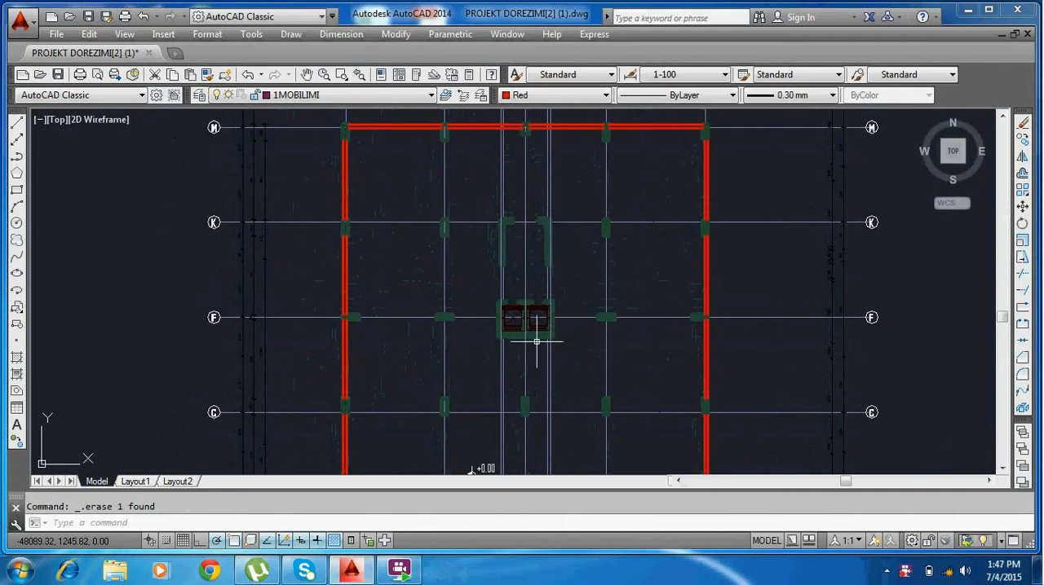
scroll(551, 255, up, 2)
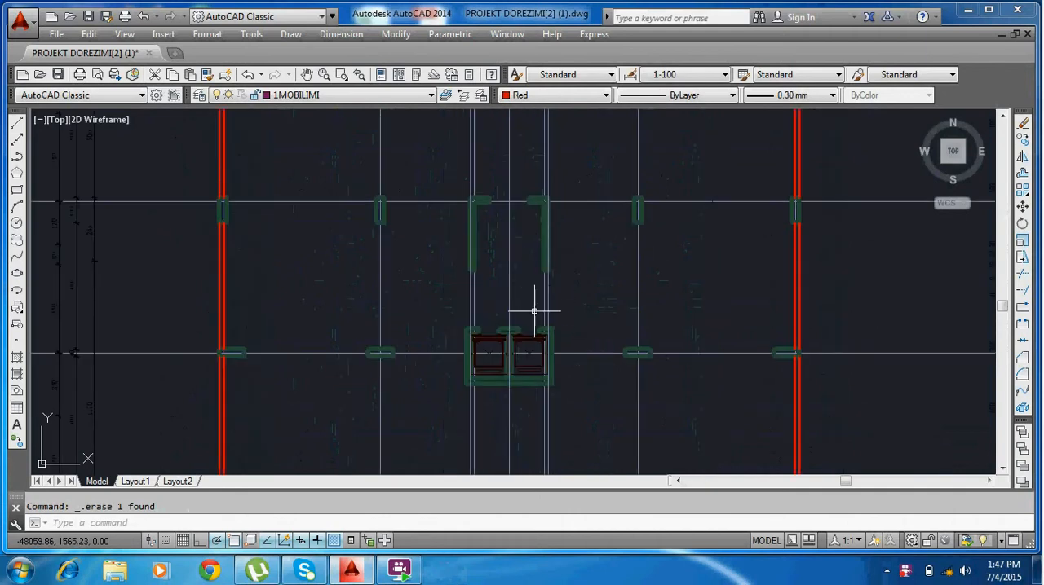
scroll(532, 279, down, 2)
scroll(533, 279, down, 2)
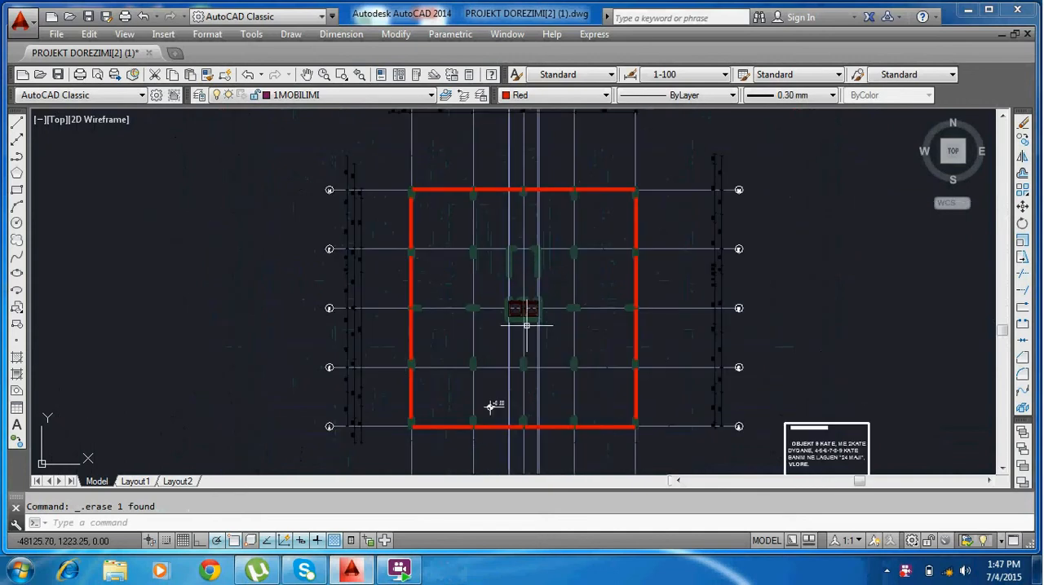
Launch ETABS 2013 from the desktop, dismissing its licence expiration notice, and maximize its window.
click(392, 572)
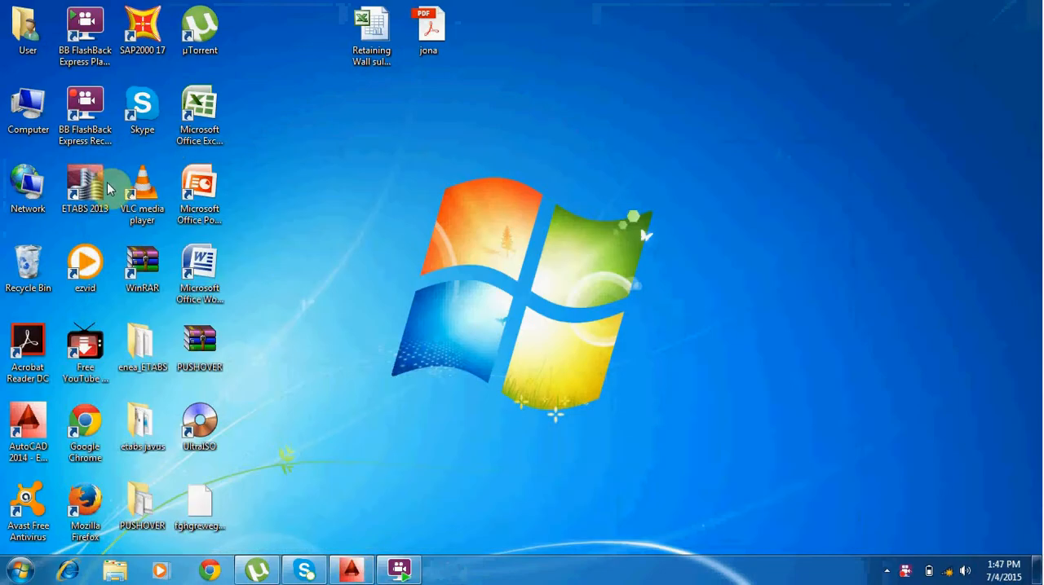
double_click(84, 199)
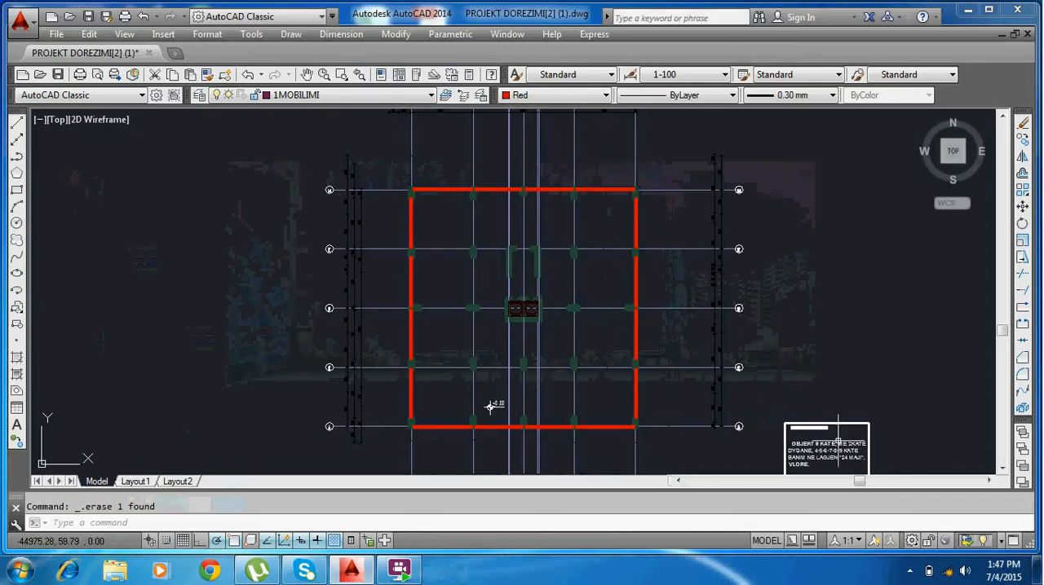
scroll(769, 408, up, 5)
middle_drag(845, 452, 775, 271)
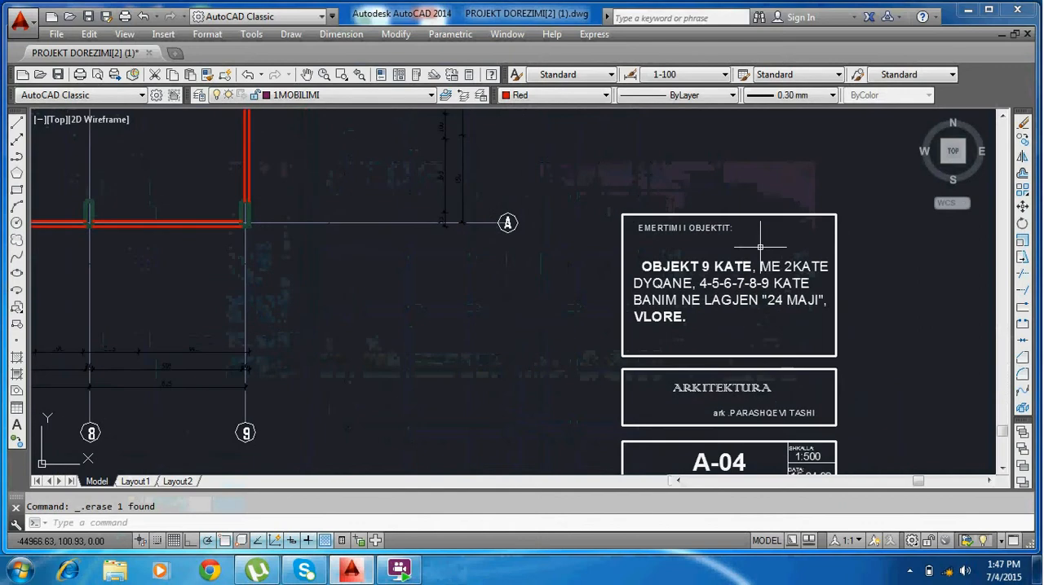
scroll(632, 396, down, 4)
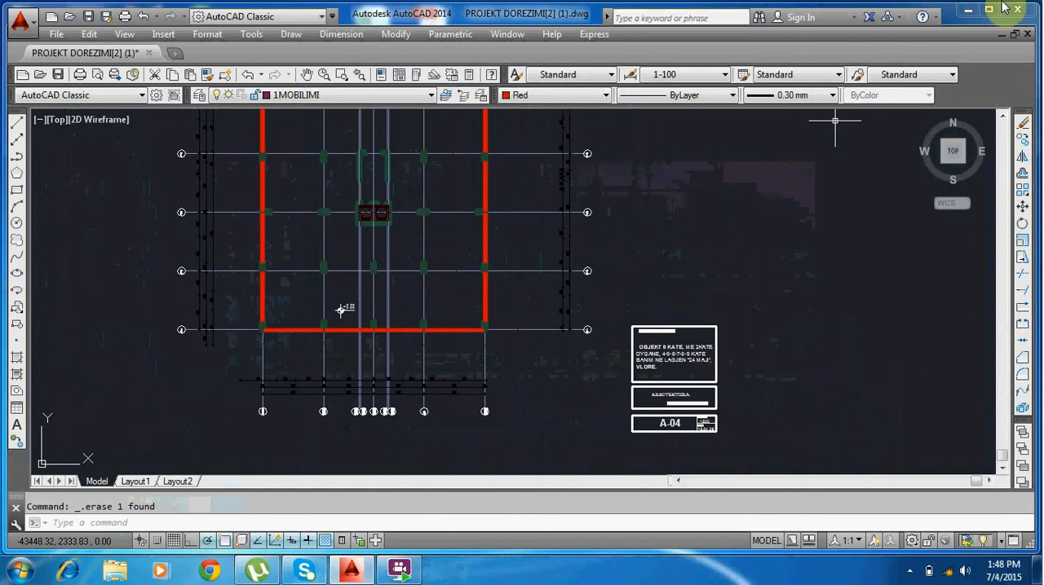
click(970, 11)
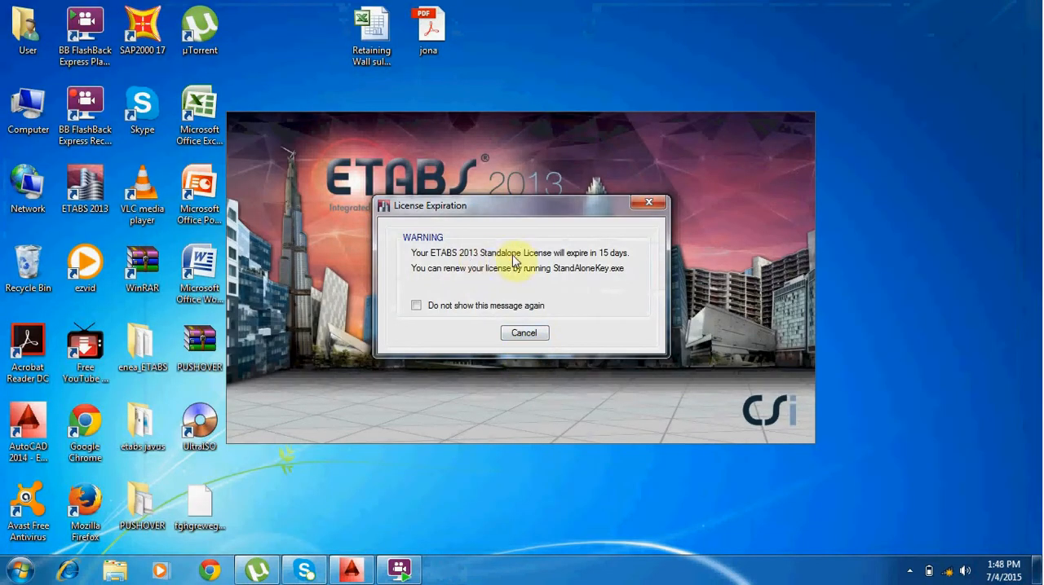
click(521, 305)
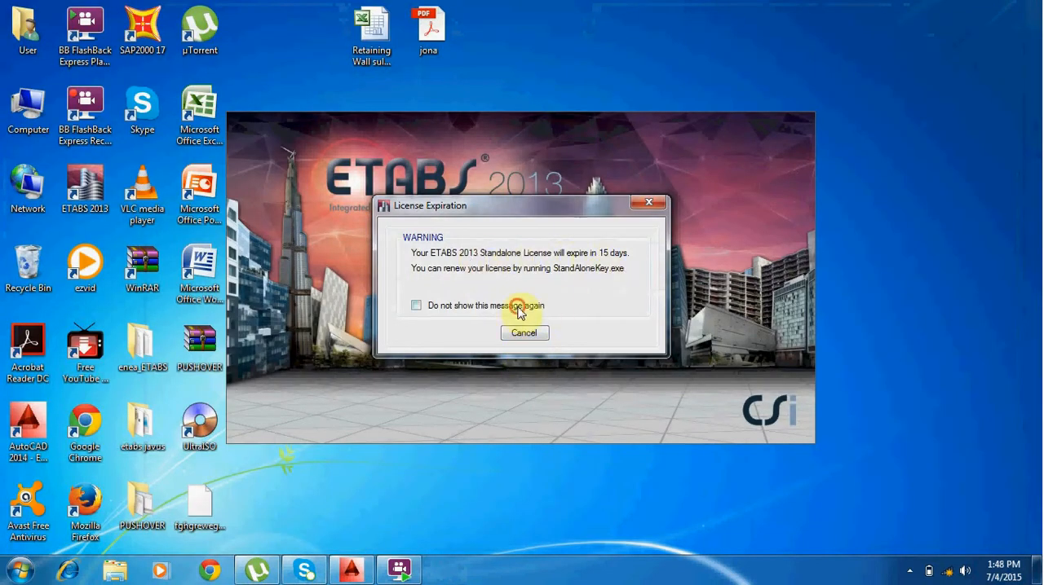
click(517, 333)
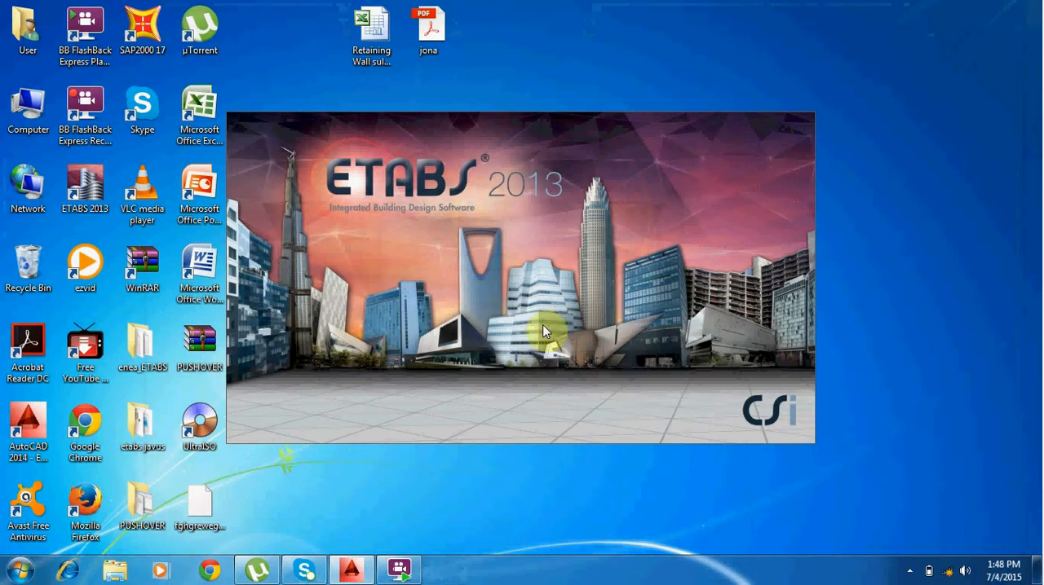
mouse_move(367, 576)
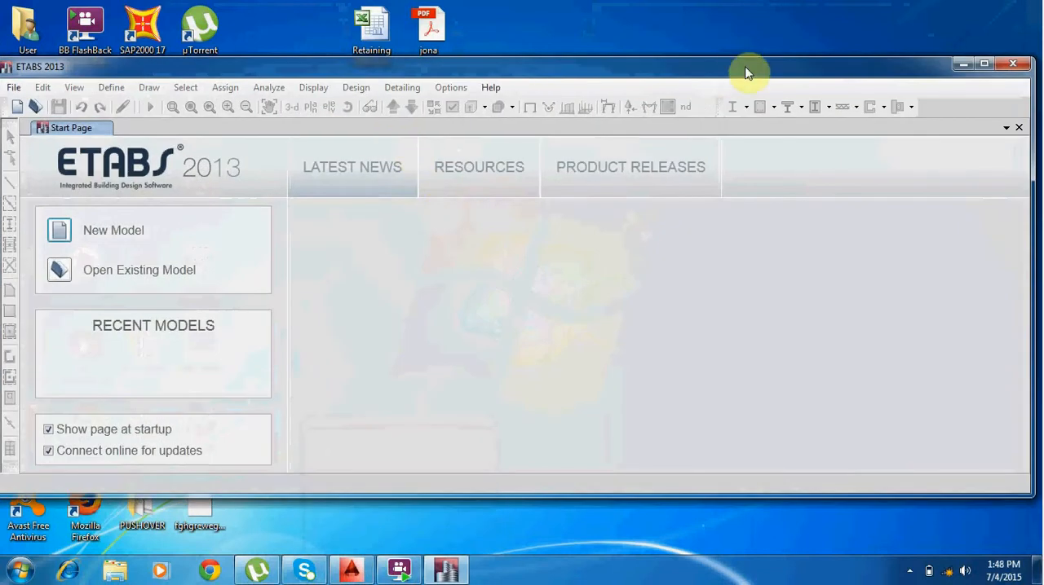
double_click(745, 72)
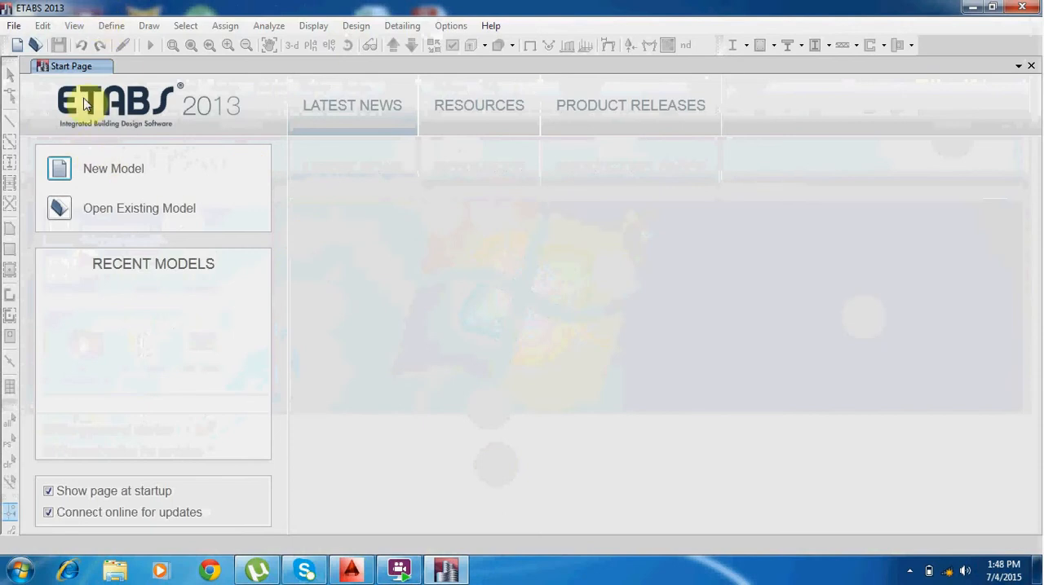
Start a new model with Metric SI units, Euro steel sections, Eurocode 3-2005 steel design and Eurocode 2-2004 concrete design.
click(113, 173)
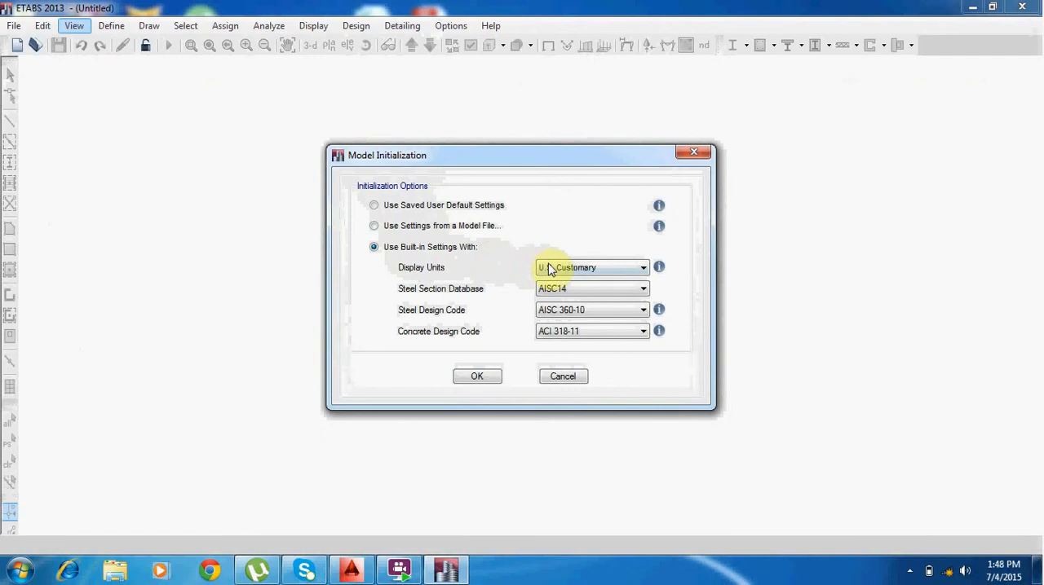
click(565, 269)
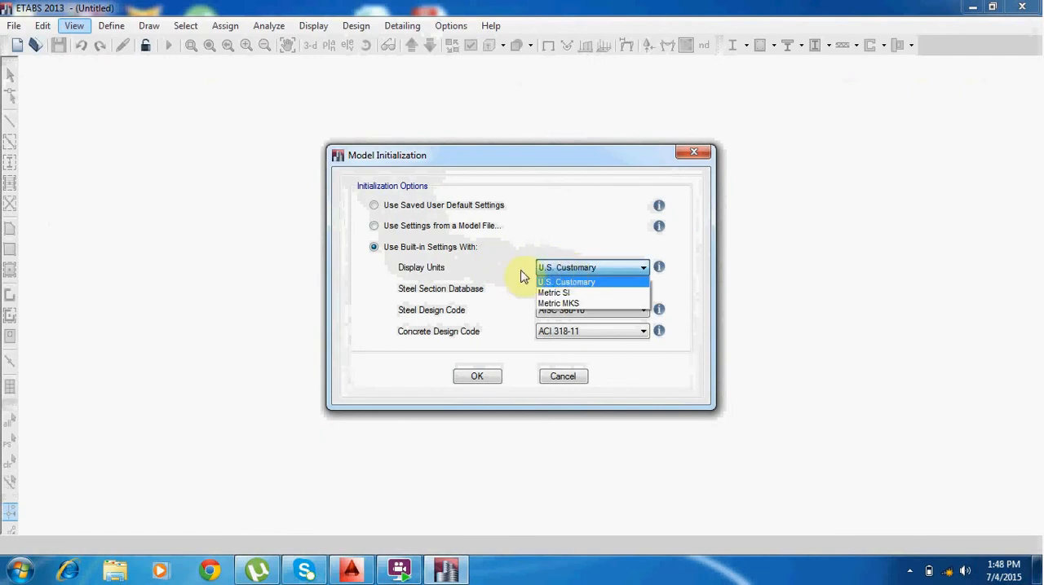
click(568, 294)
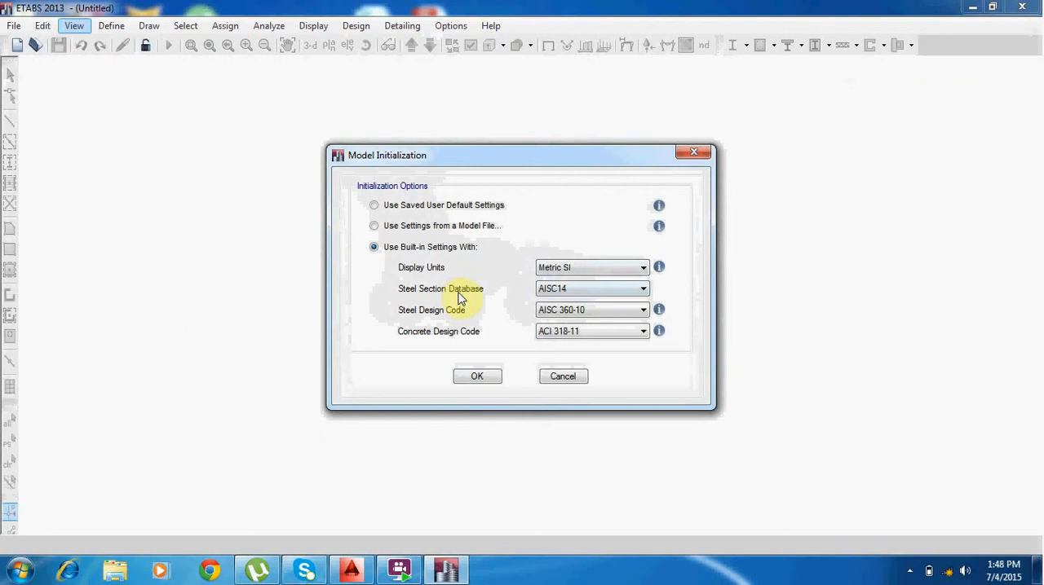
click(550, 290)
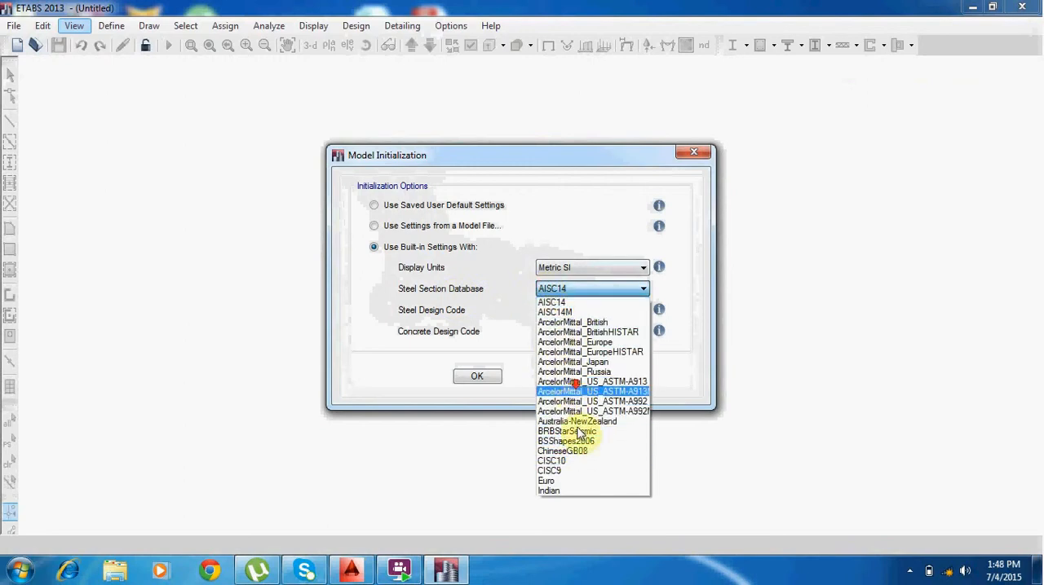
click(574, 485)
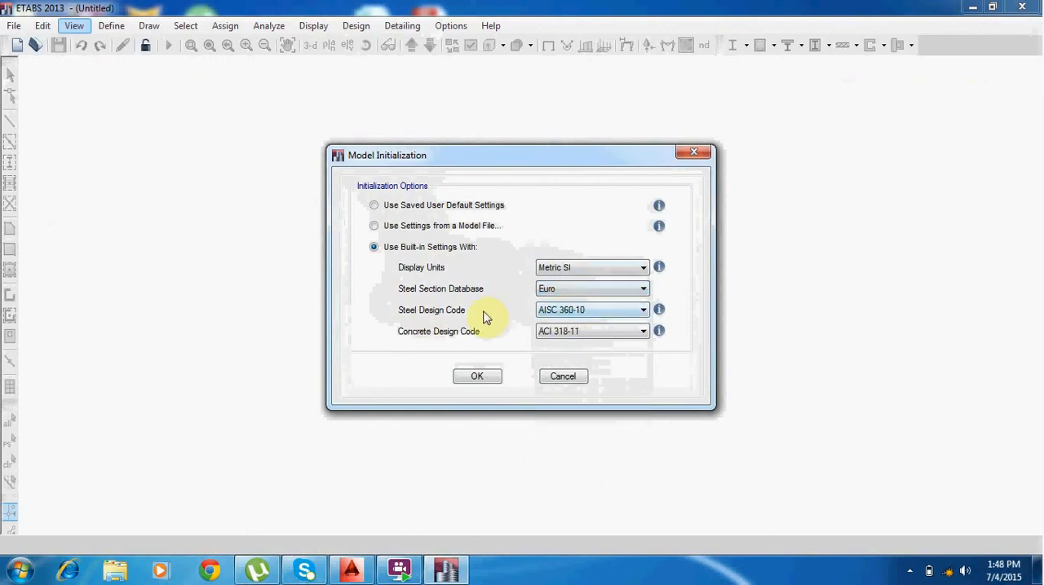
click(565, 310)
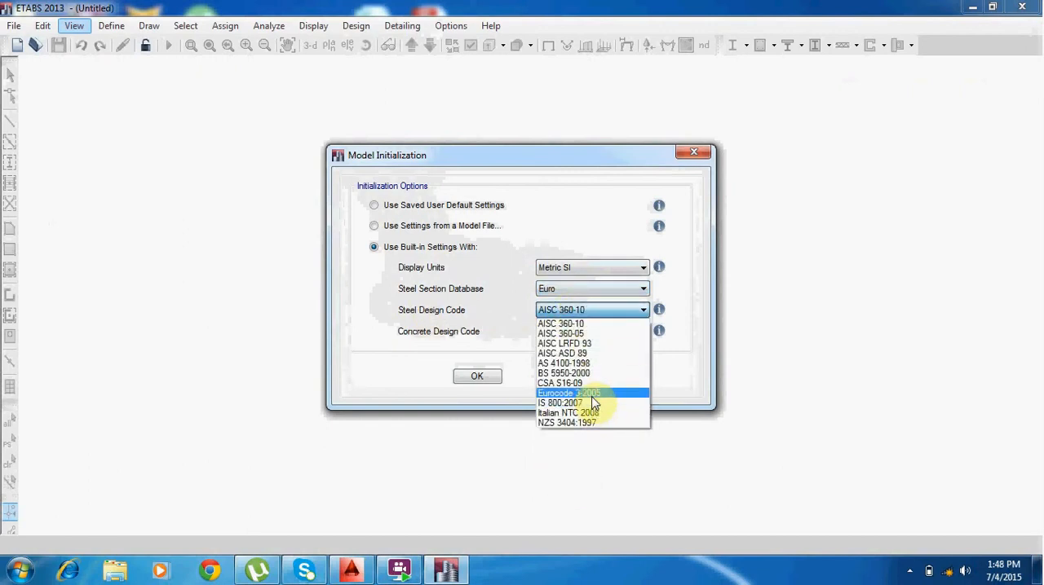
click(592, 397)
click(578, 331)
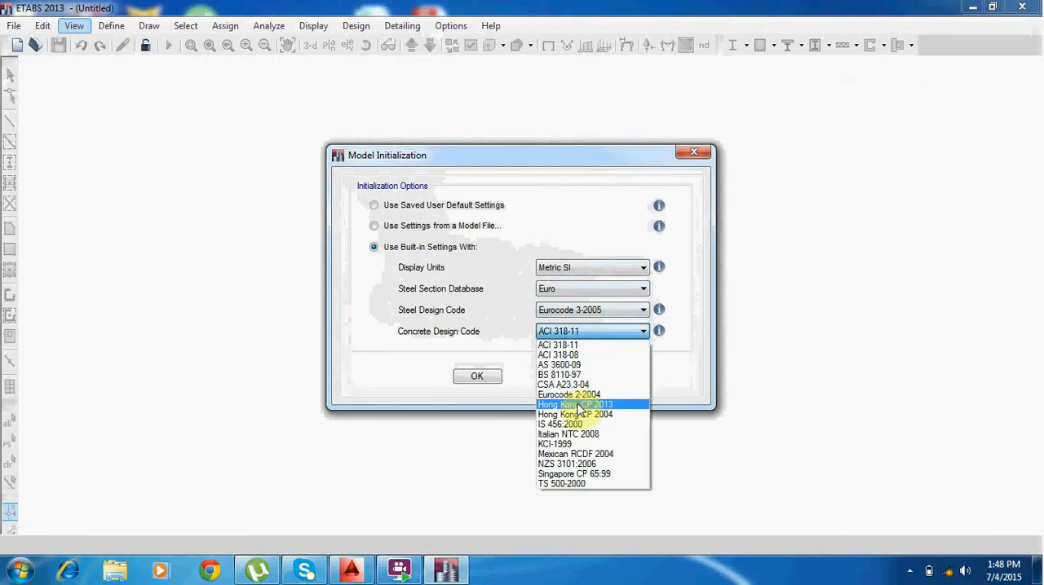
click(589, 396)
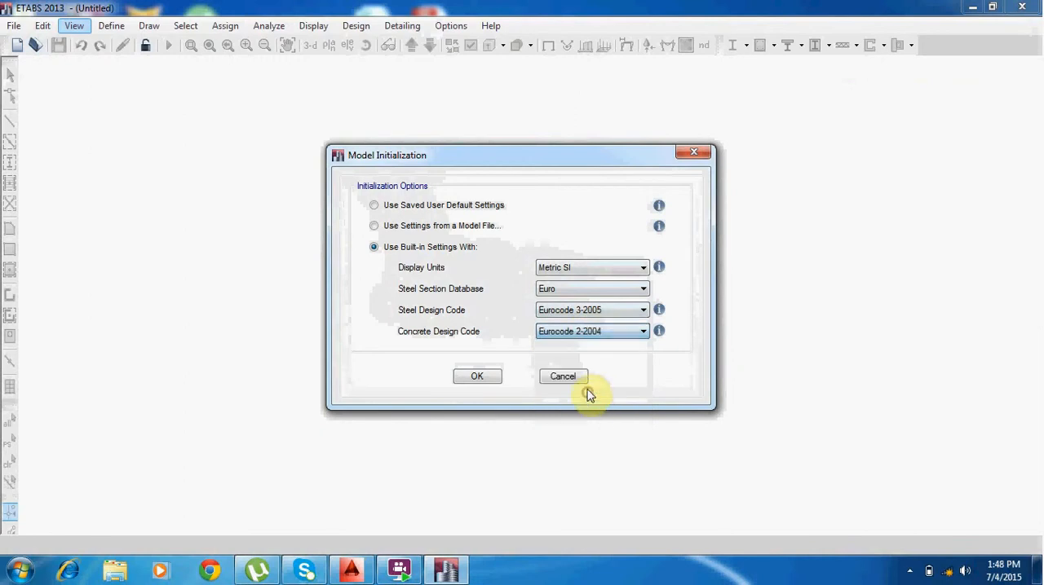
click(477, 379)
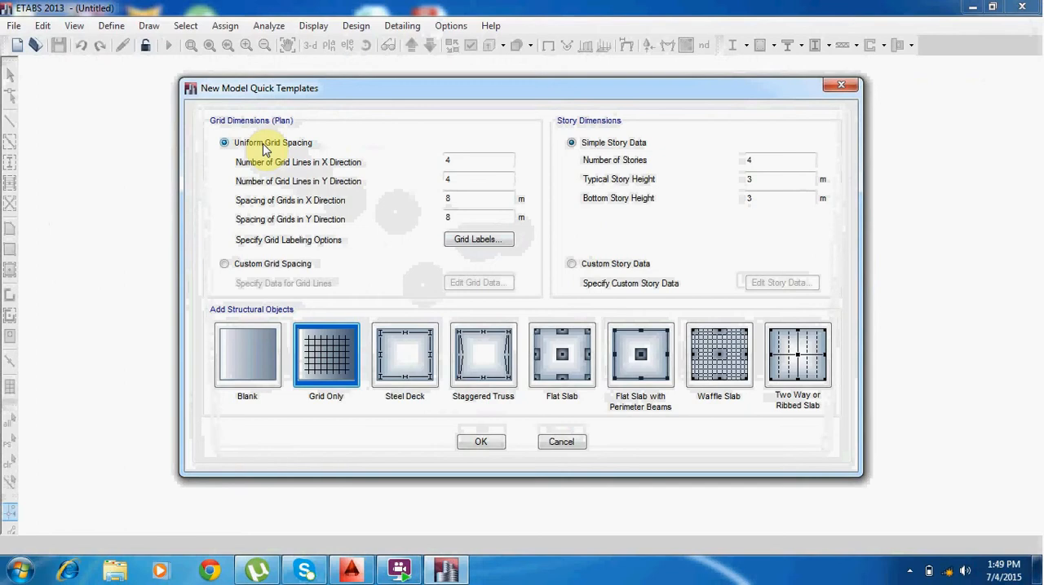
Switch to AutoCAD to examine the dimensions between the numbered axes below the plan, and return to ETABS.
click(355, 569)
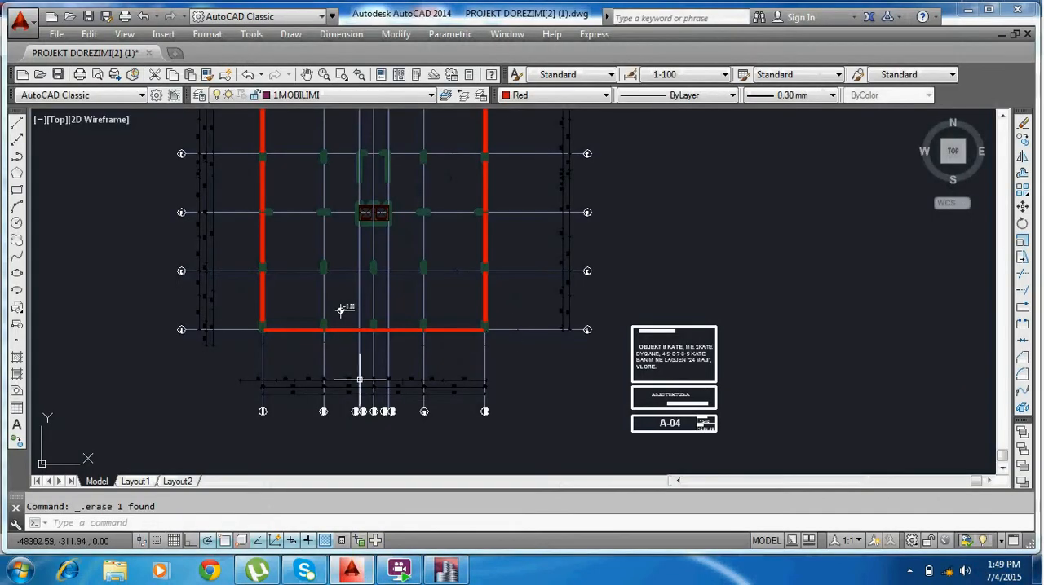
scroll(343, 389, up, 4)
scroll(251, 386, up, 4)
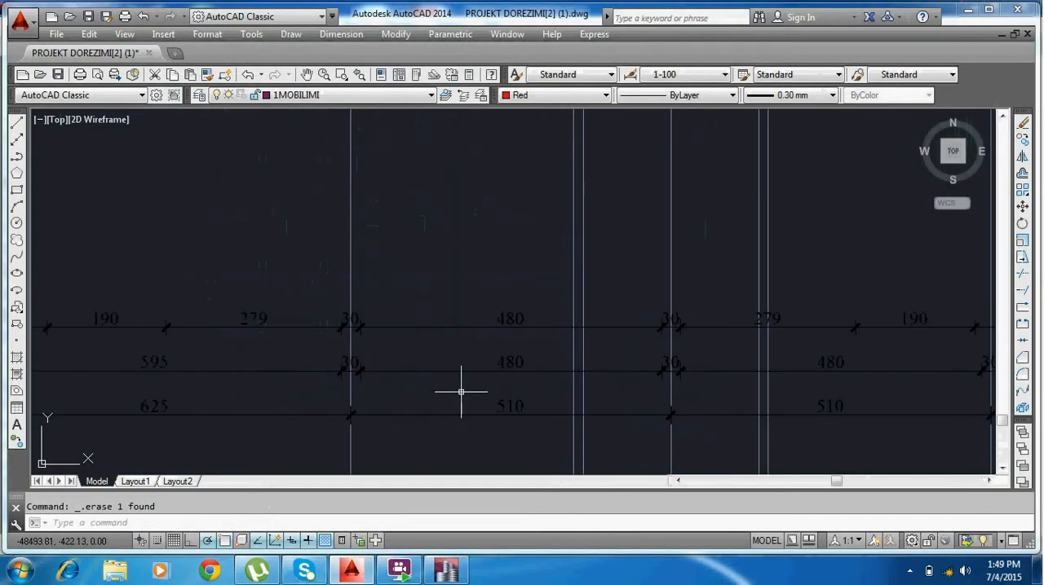
middle_drag(461, 392, 602, 306)
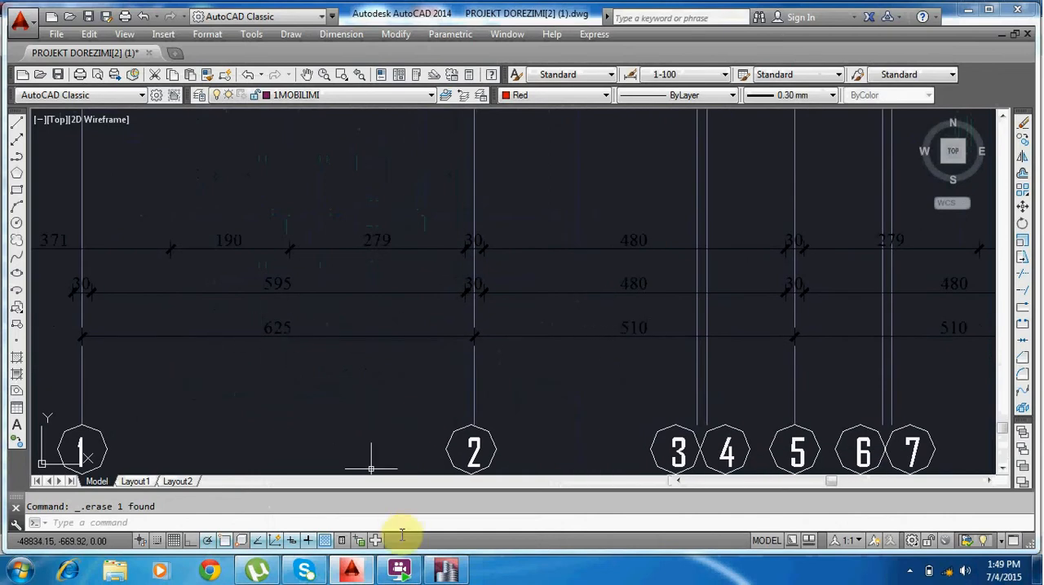
click(455, 570)
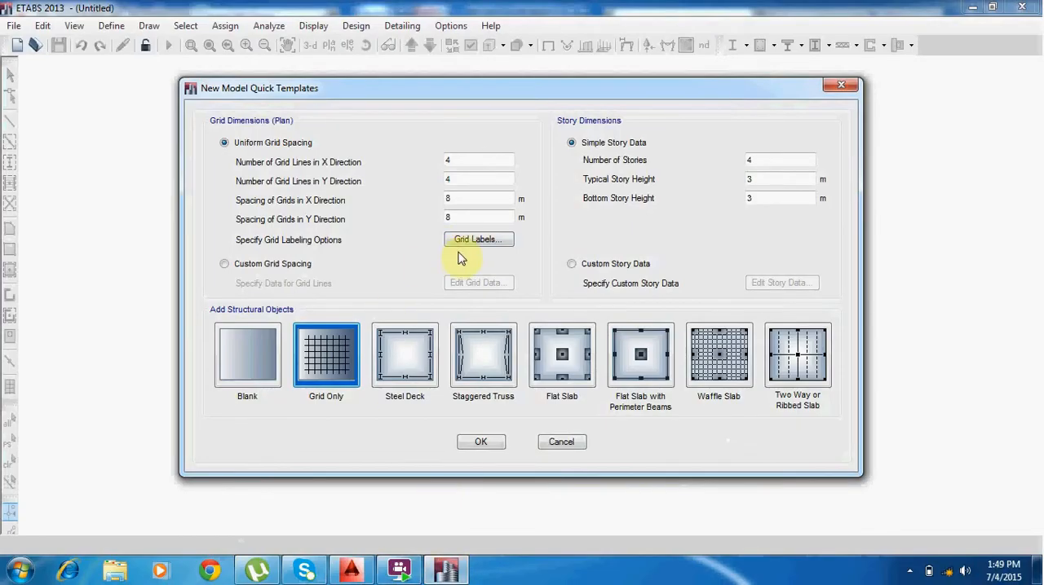
Choose custom grid spacing for the new model and open its grid data, displayed as spacing.
click(259, 263)
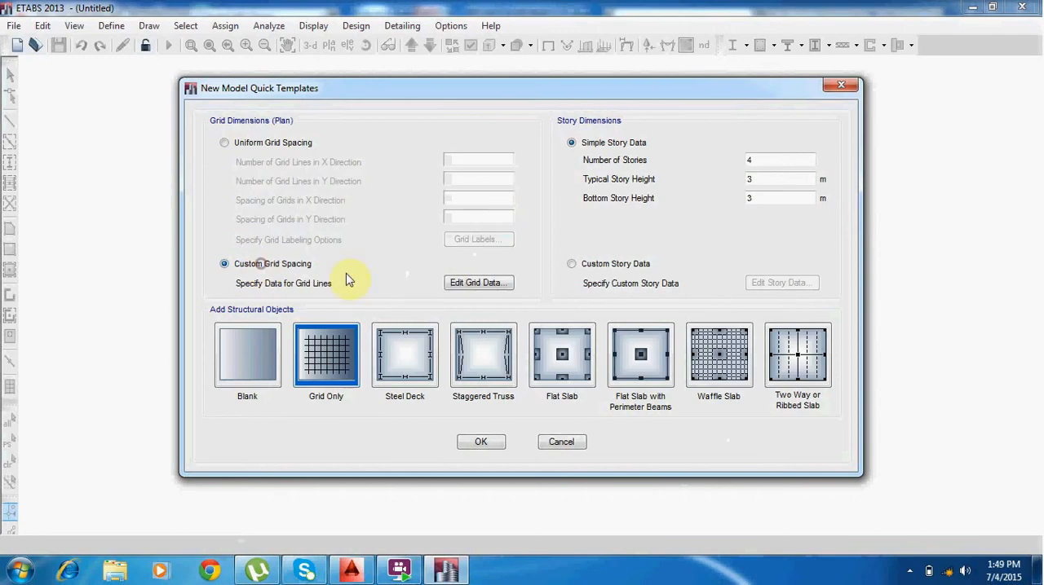
click(481, 284)
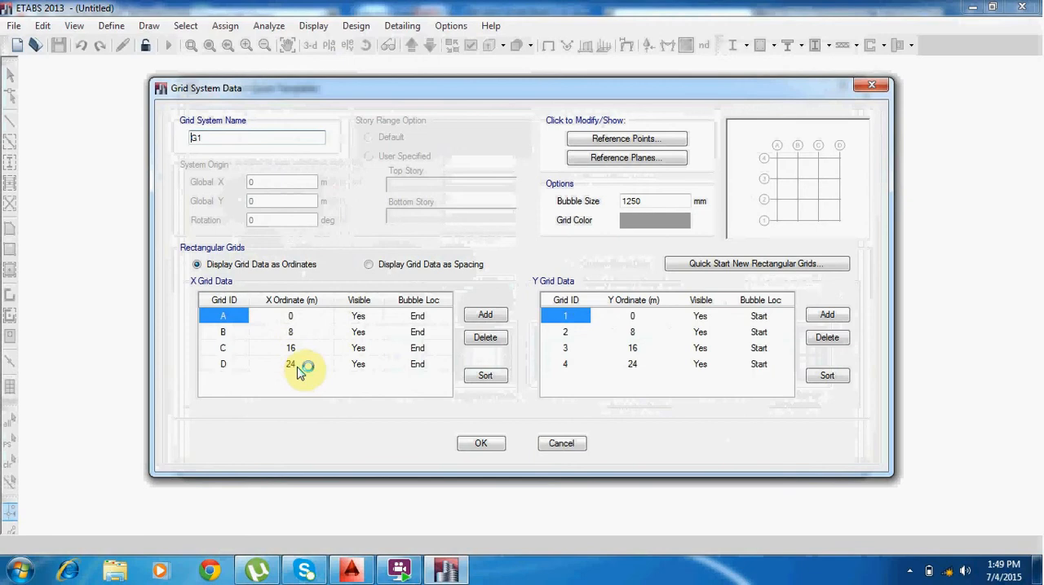
click(386, 267)
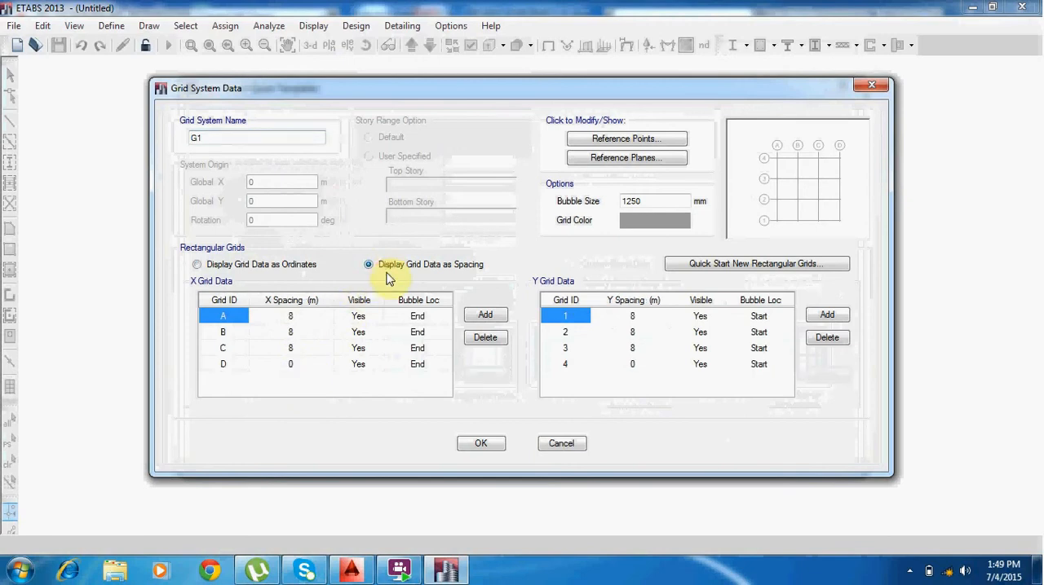
Set the X spacing to 6.25 m for grid A and 5.1 m for grid B, checking the axis dimensions in AutoCAD.
click(292, 319)
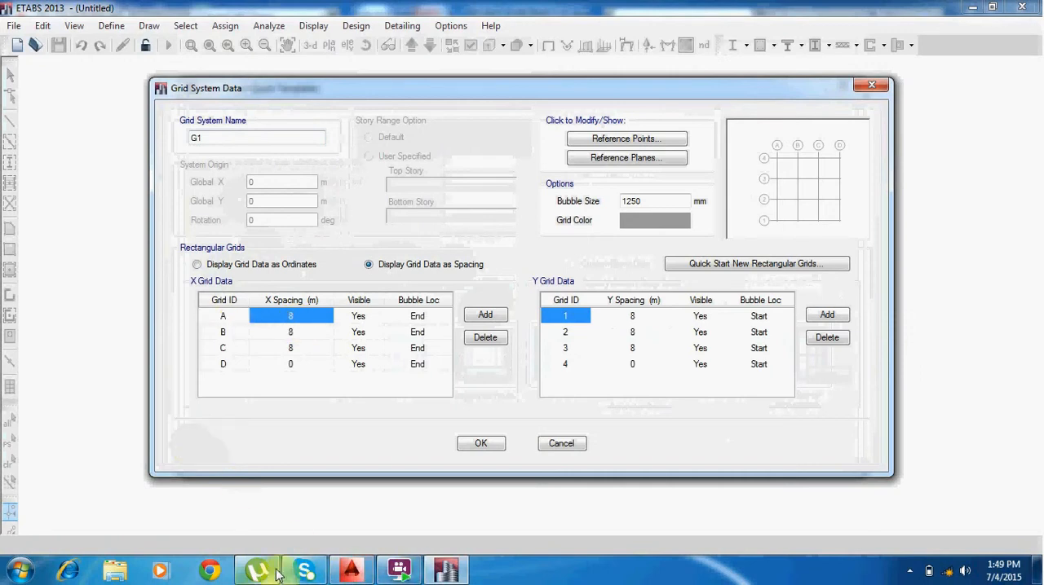
click(351, 569)
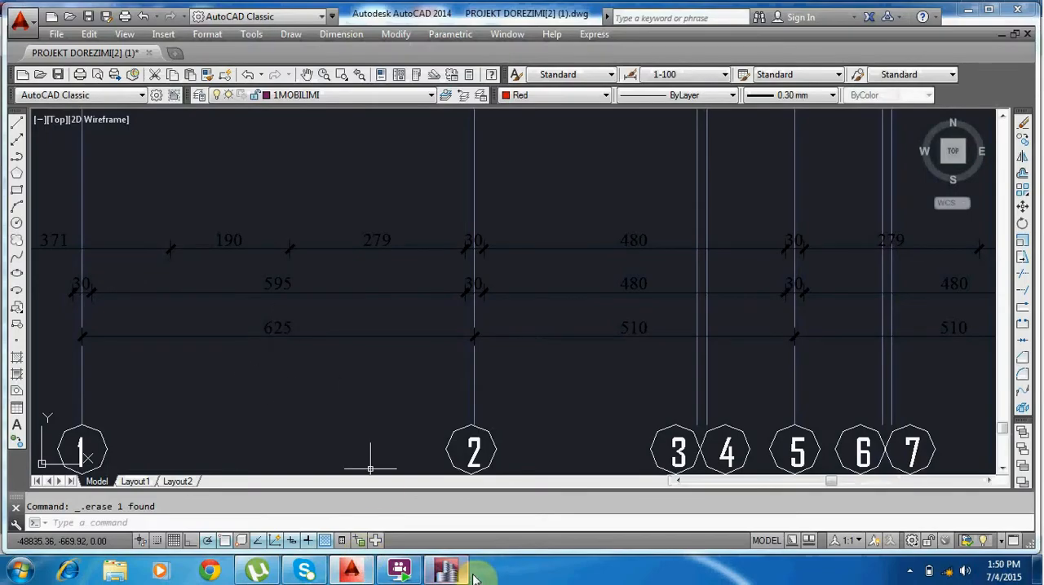
click(446, 569)
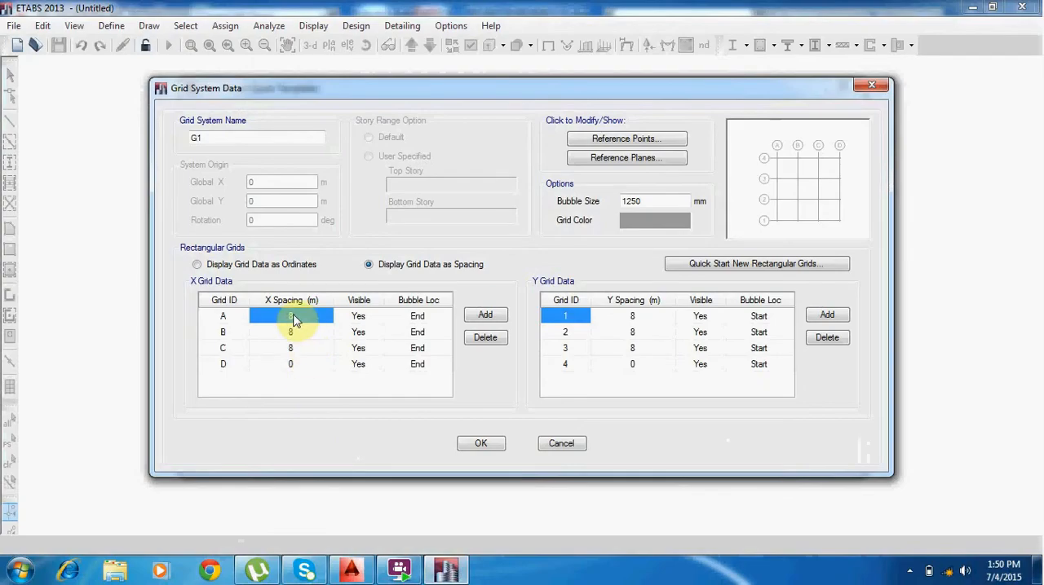
text(6.25)
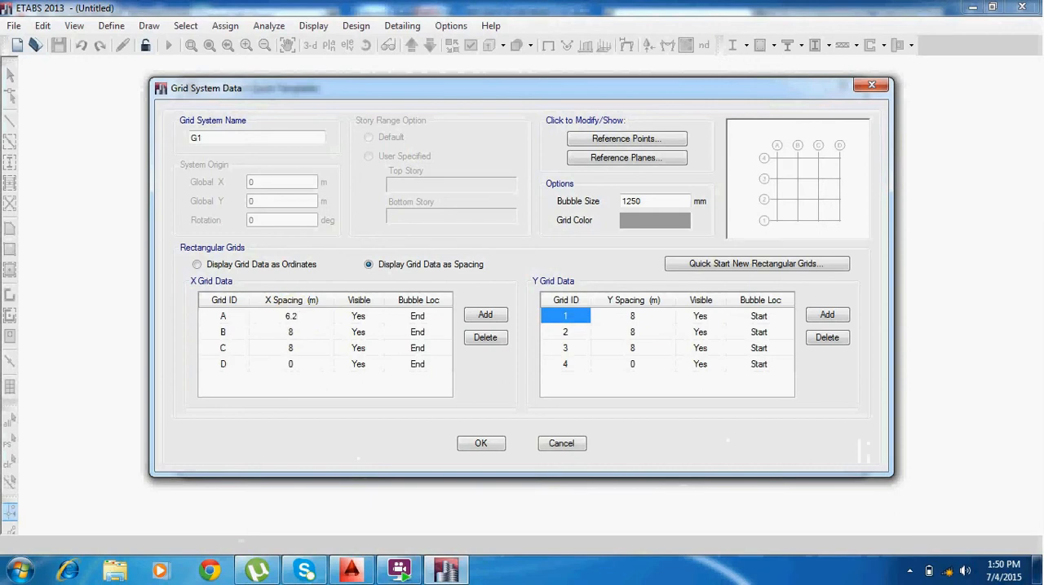
click(292, 333)
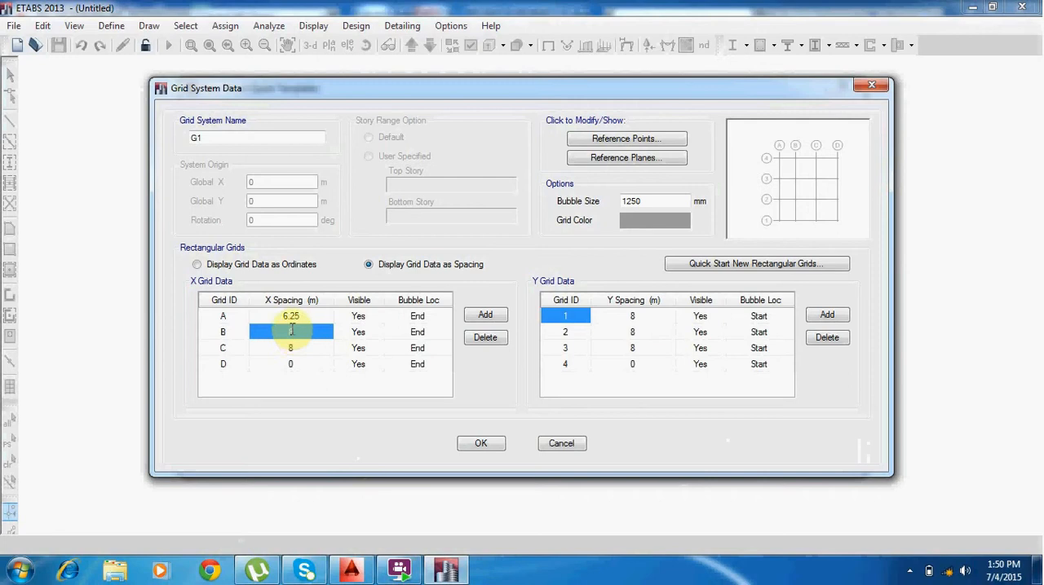
text(5.1)
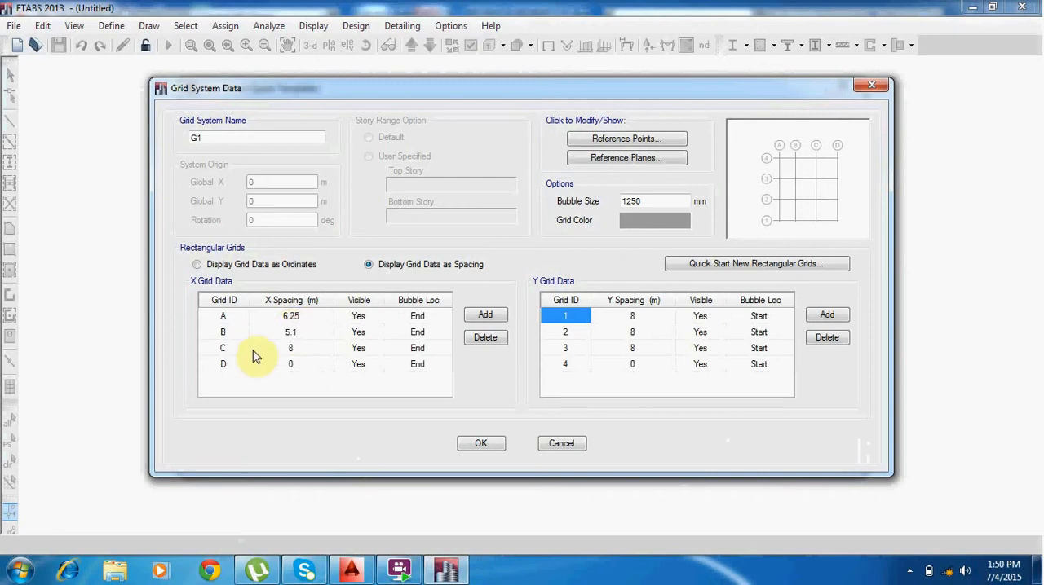
Set the X spacing of grid C to 5.1 m, add a fifth X grid line, and set grid D's spacing to 6.25 m.
click(299, 350)
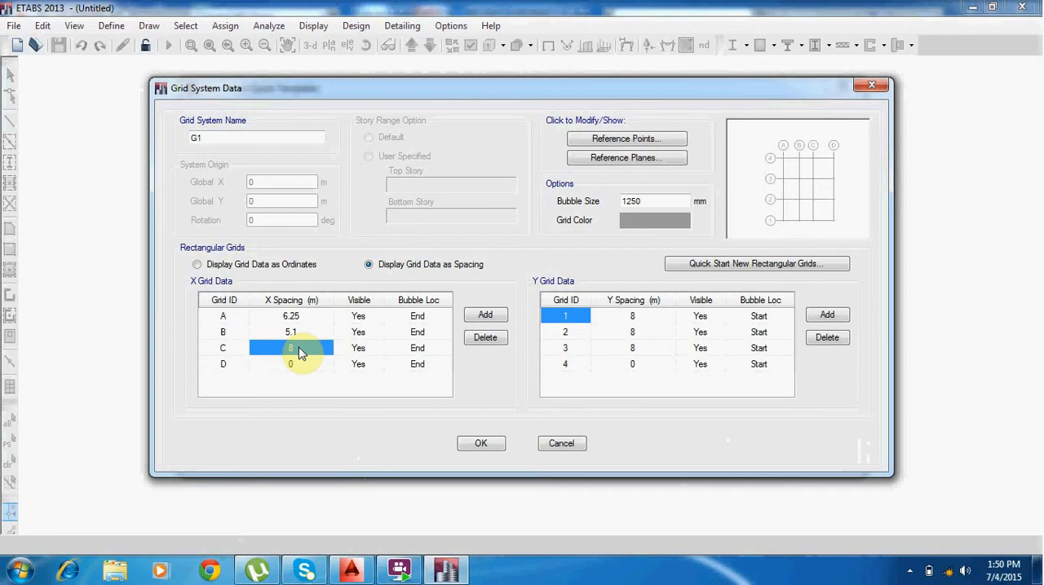
text(5.1)
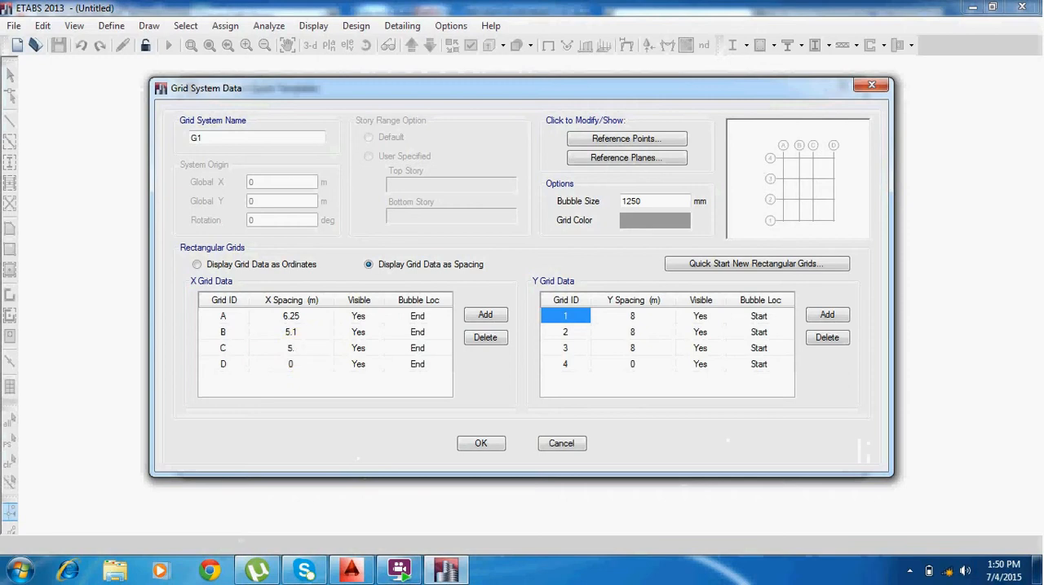
click(291, 366)
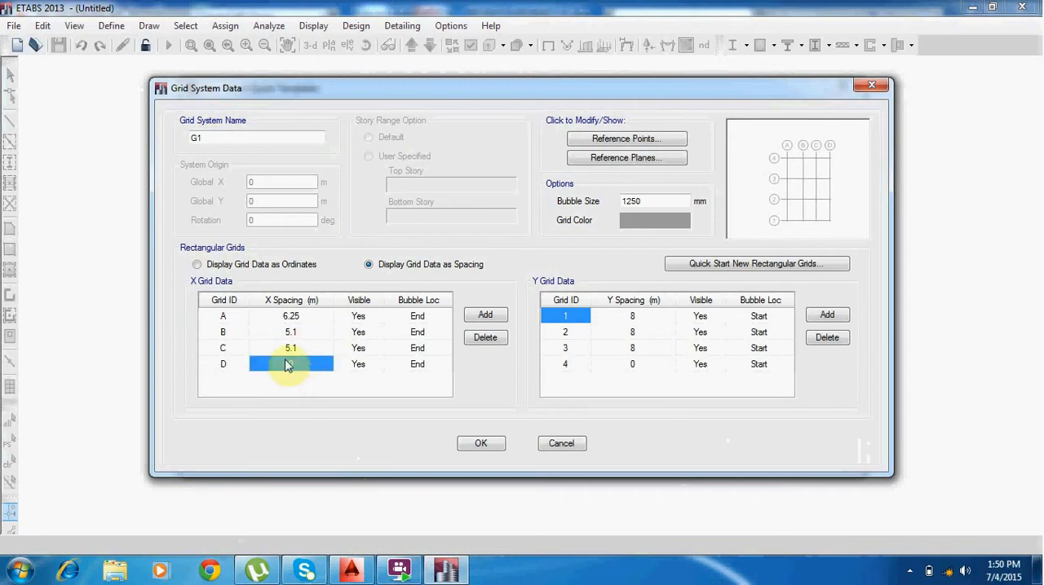
click(488, 316)
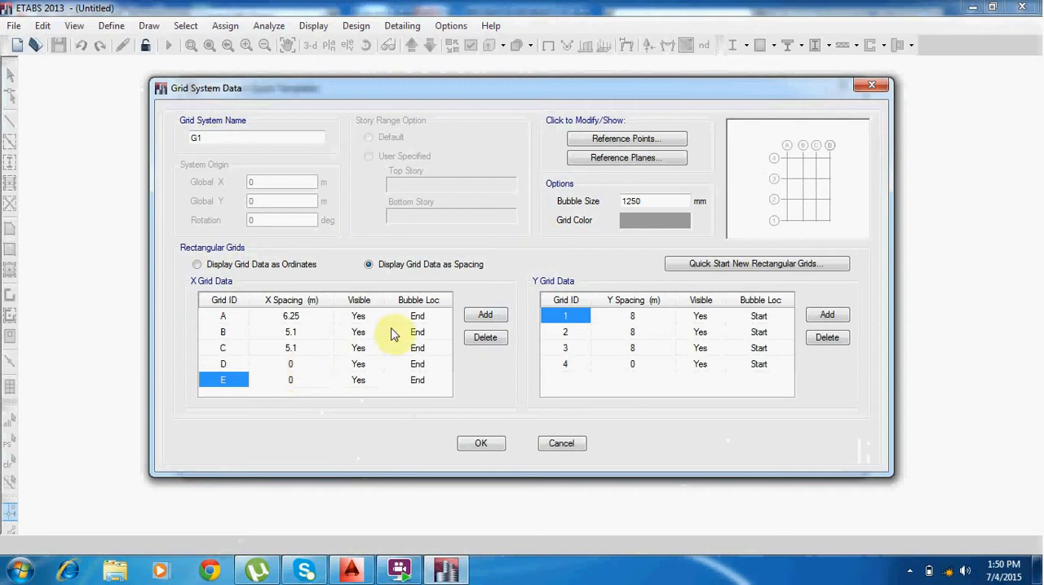
click(287, 367)
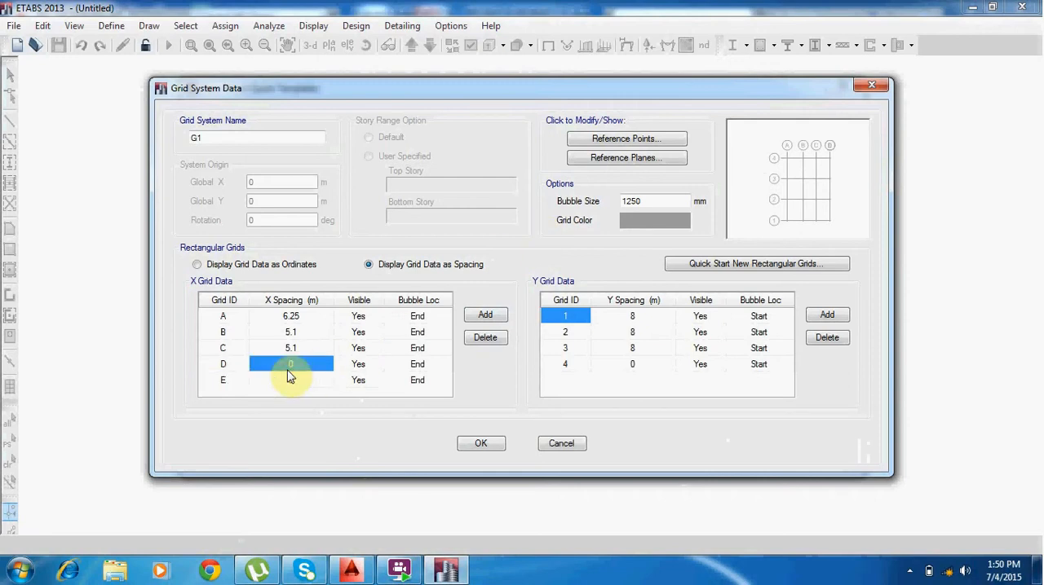
text(6.25)
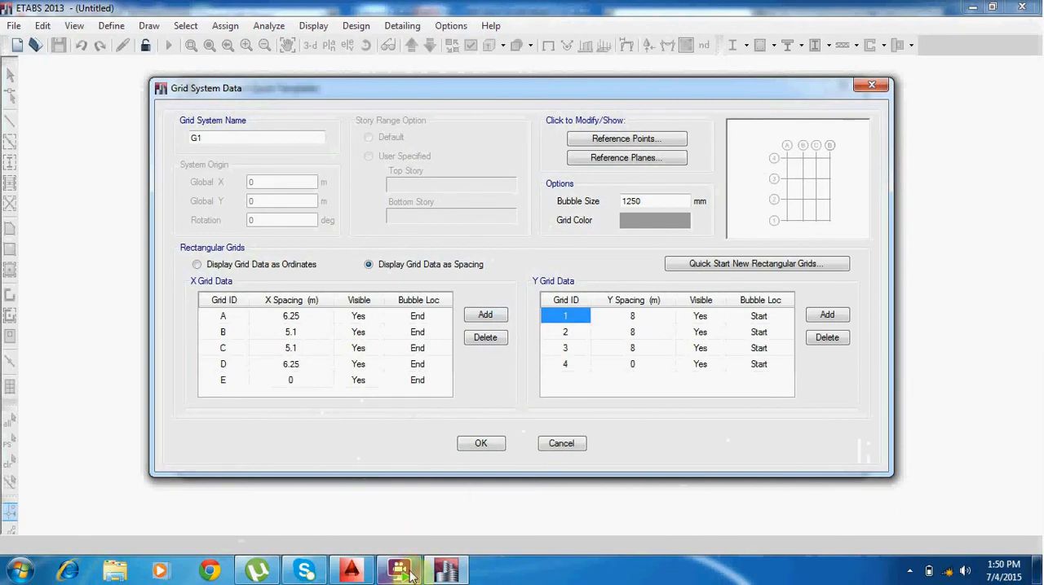
Switch to AutoCAD to check the dimensions between numbered axes 2 to 9 below the plan, and return to ETABS.
click(368, 574)
scroll(764, 340, down, 2)
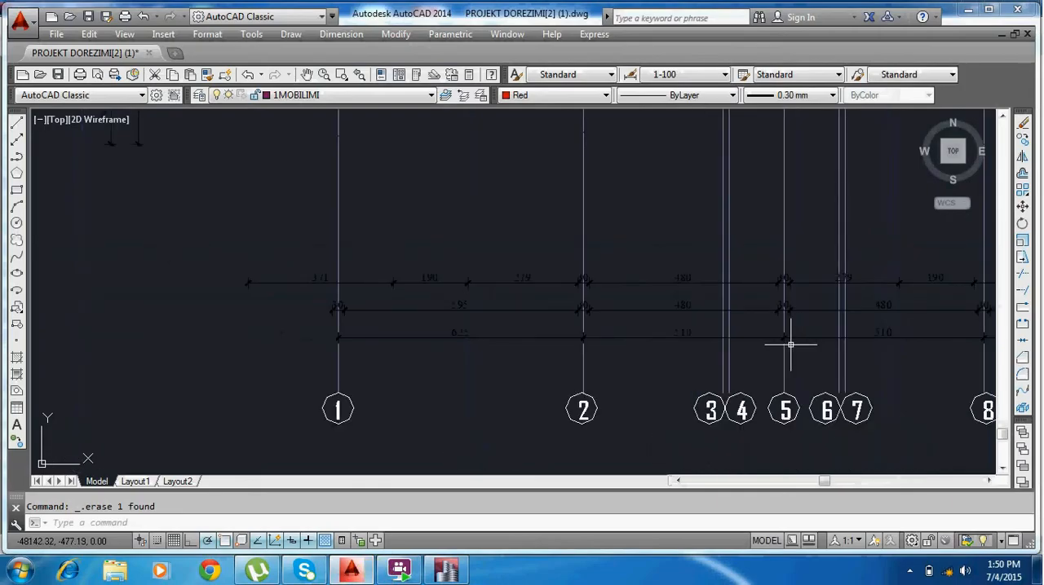
middle_drag(873, 352, 561, 368)
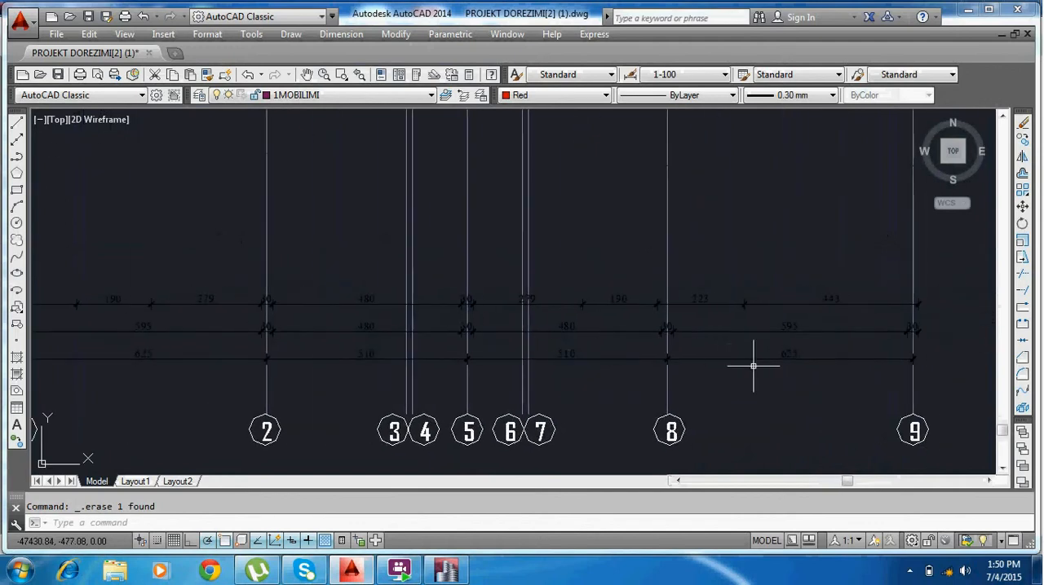
click(446, 571)
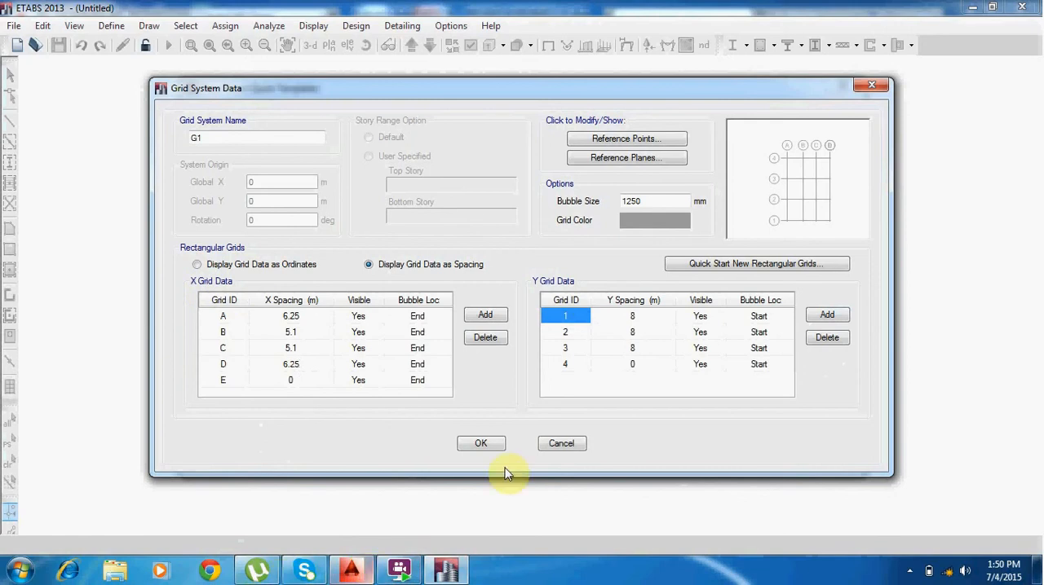
Switch to AutoCAD to examine the dimensions between the lettered axes beside the plan, from axis A upward, and return to ETABS.
click(357, 570)
scroll(128, 245, down, 6)
middle_drag(132, 280, 482, 404)
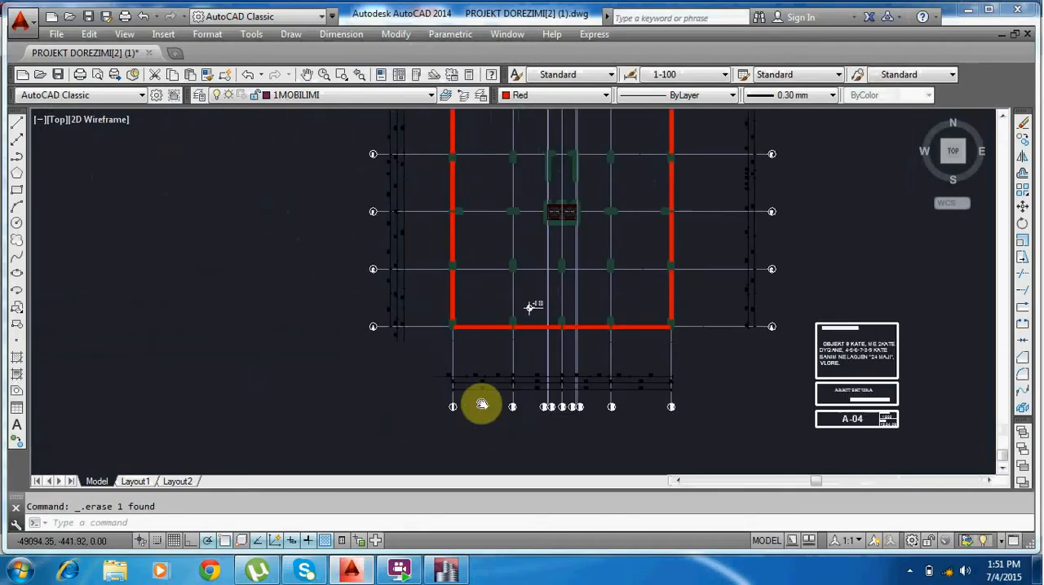
scroll(396, 323, up, 5)
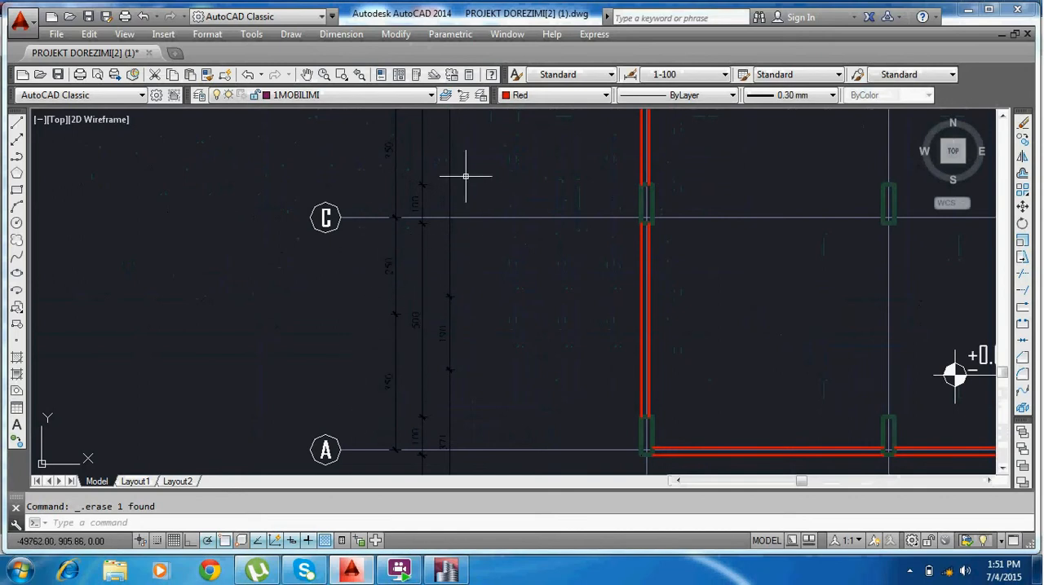
middle_drag(465, 177, 444, 374)
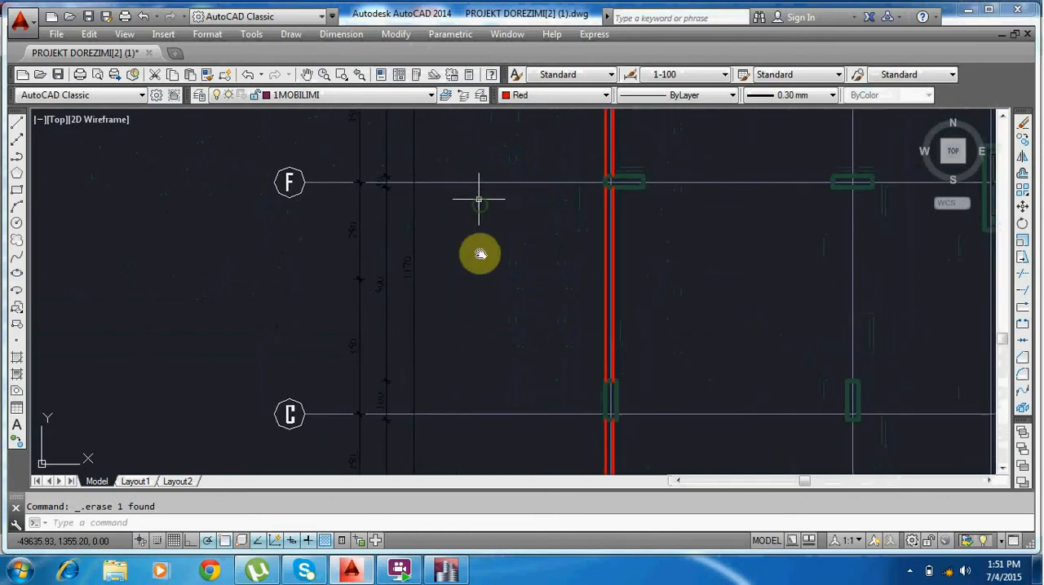
middle_drag(480, 253, 481, 481)
middle_drag(495, 178, 498, 460)
click(444, 569)
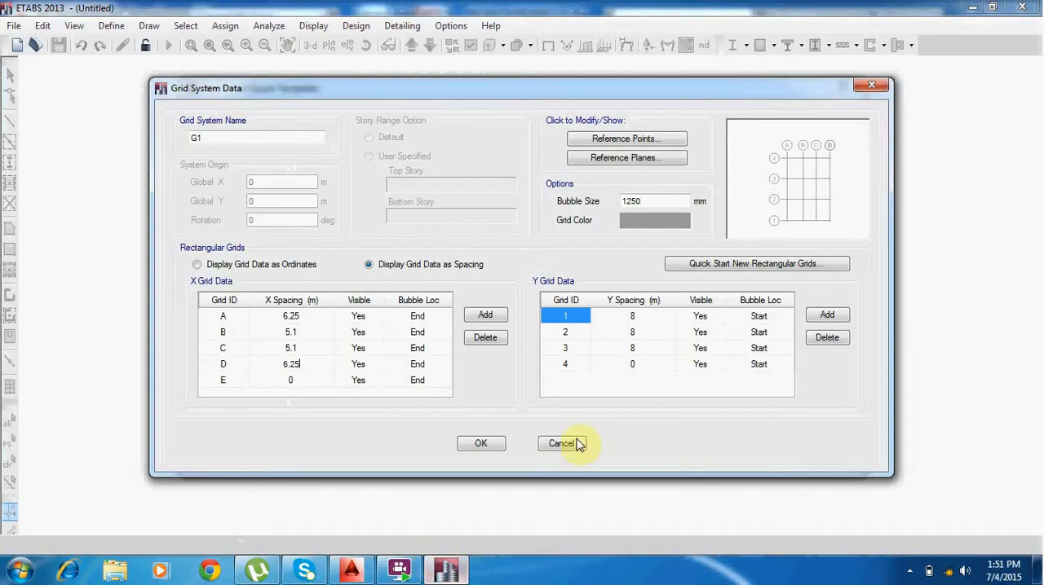
Add a fifth Y grid line, set the Y spacing of grids 1 to 4 to 6 m, and accept the grid data.
click(630, 317)
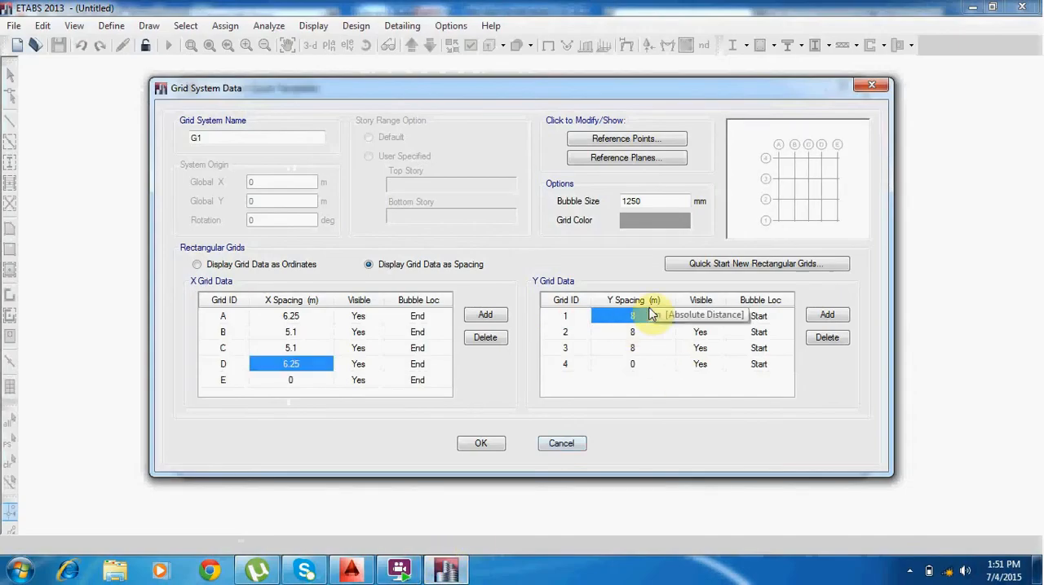
text(6)
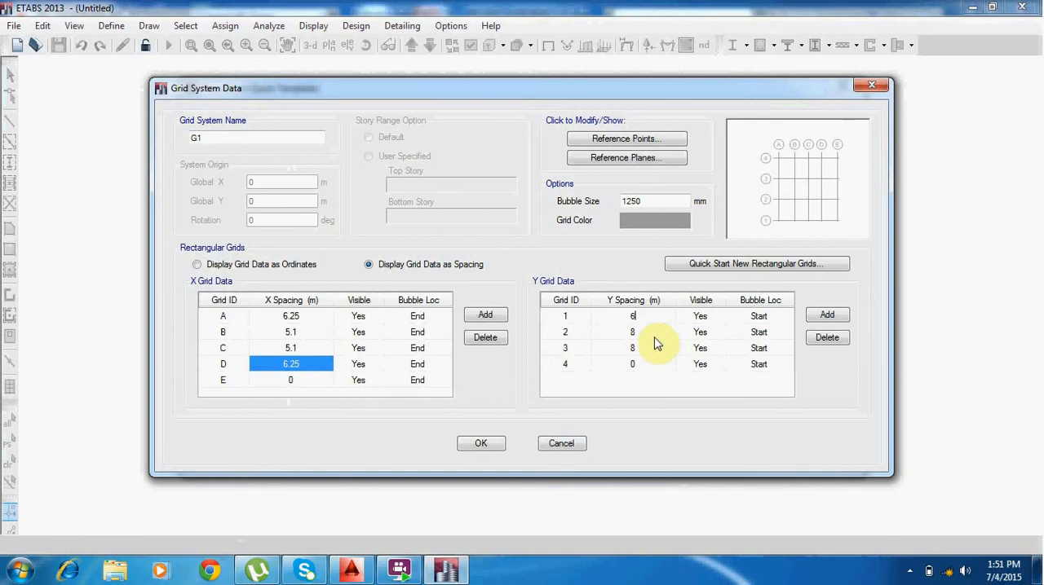
click(653, 334)
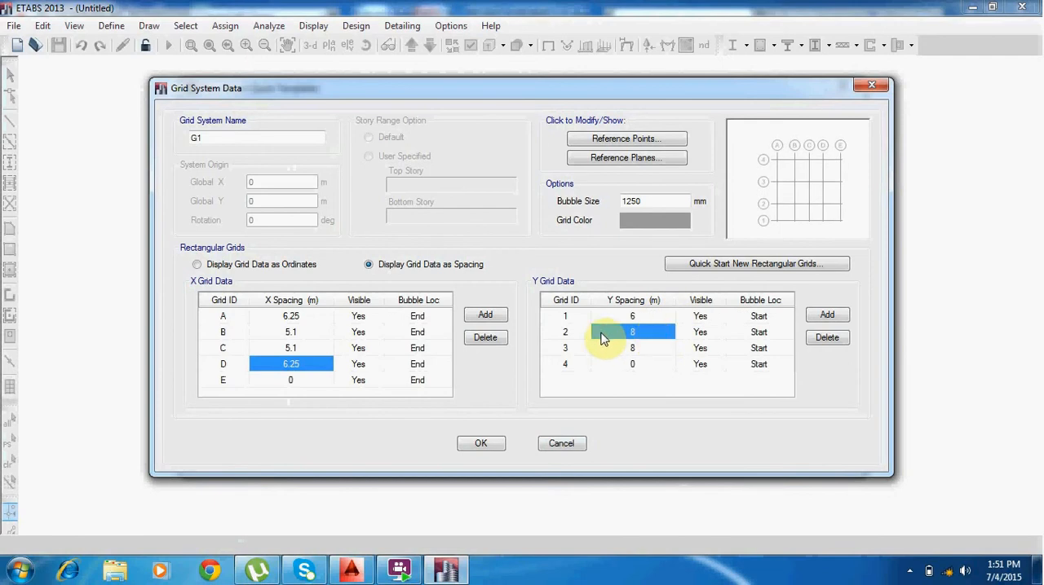
text(6)
click(624, 349)
text(6)
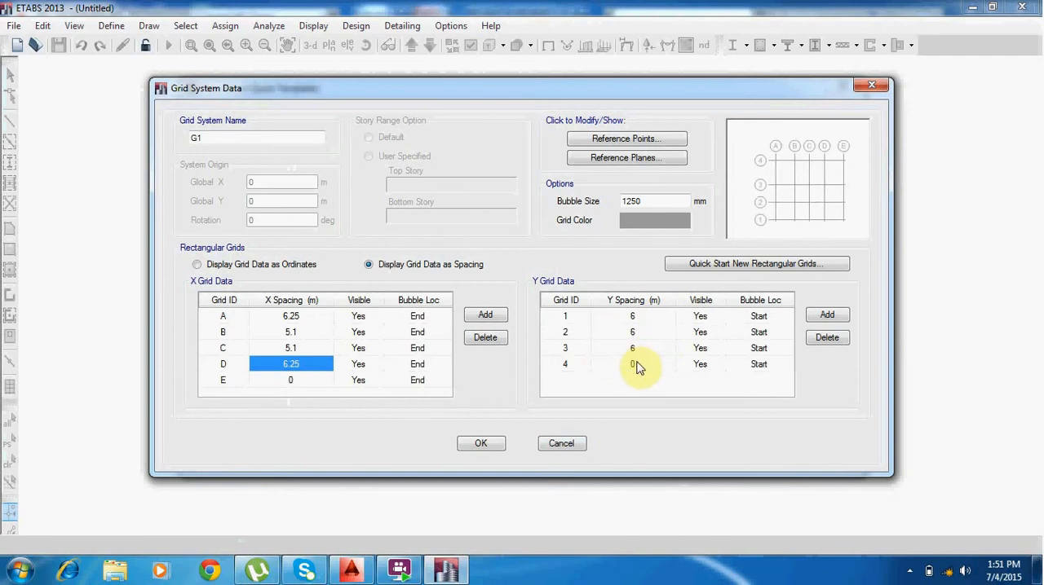
click(827, 315)
click(643, 365)
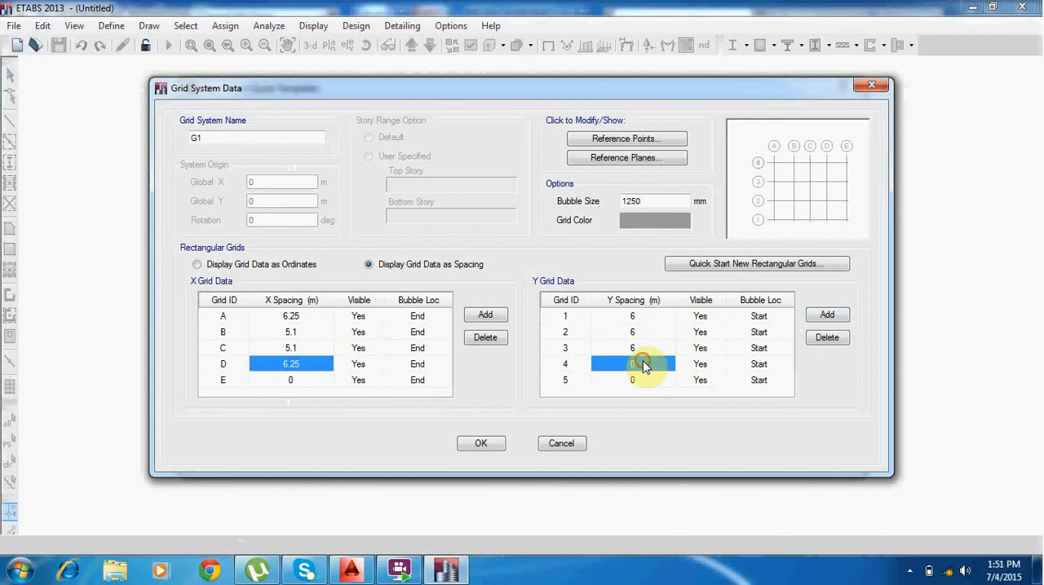
text(6)
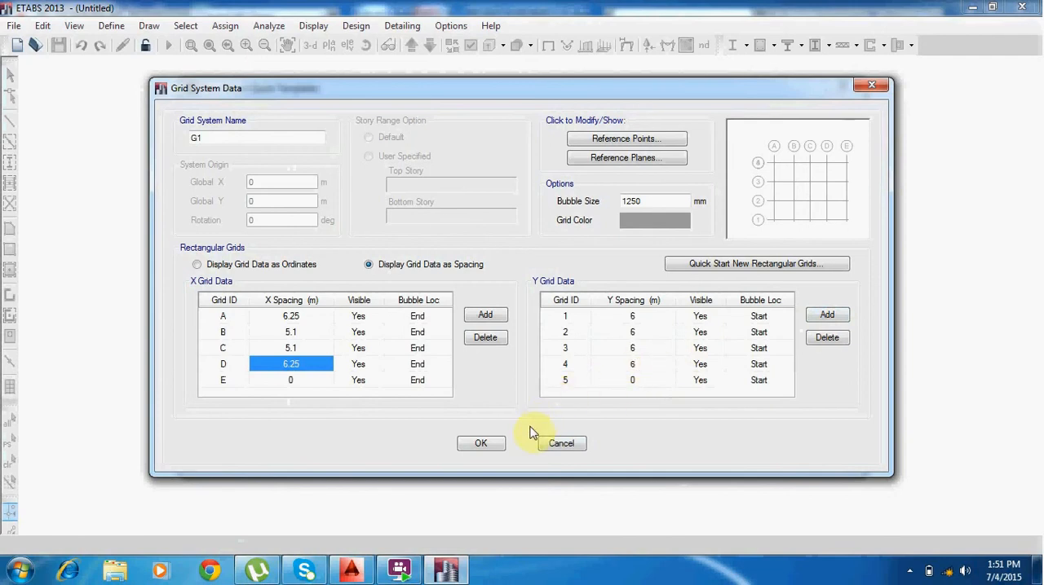
click(481, 447)
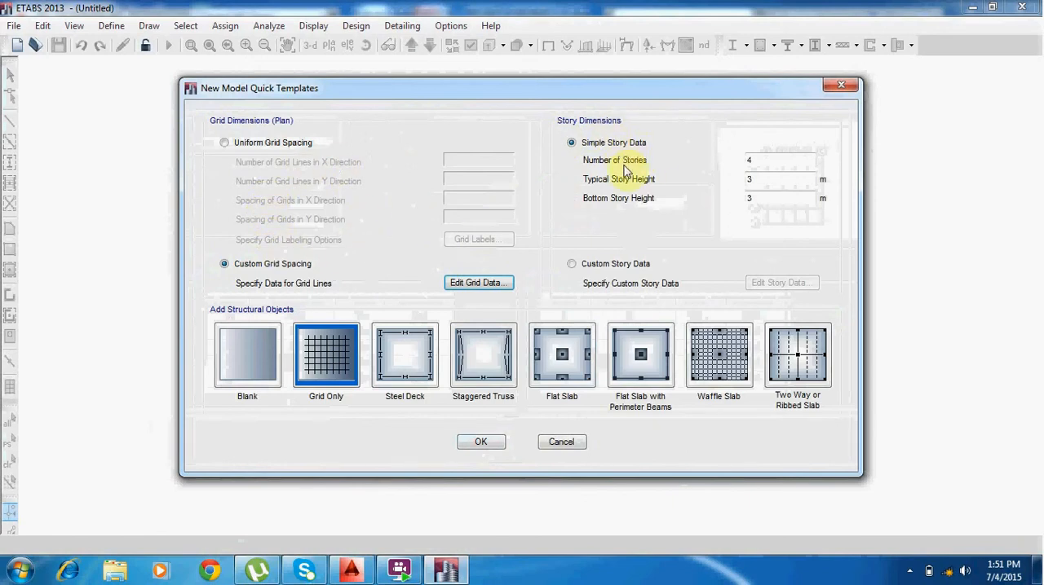
Create the Grid Only model with 9 stories, 3 m typical and 3.5 m bottom story height, and close the Model Explorer.
double_click(752, 159)
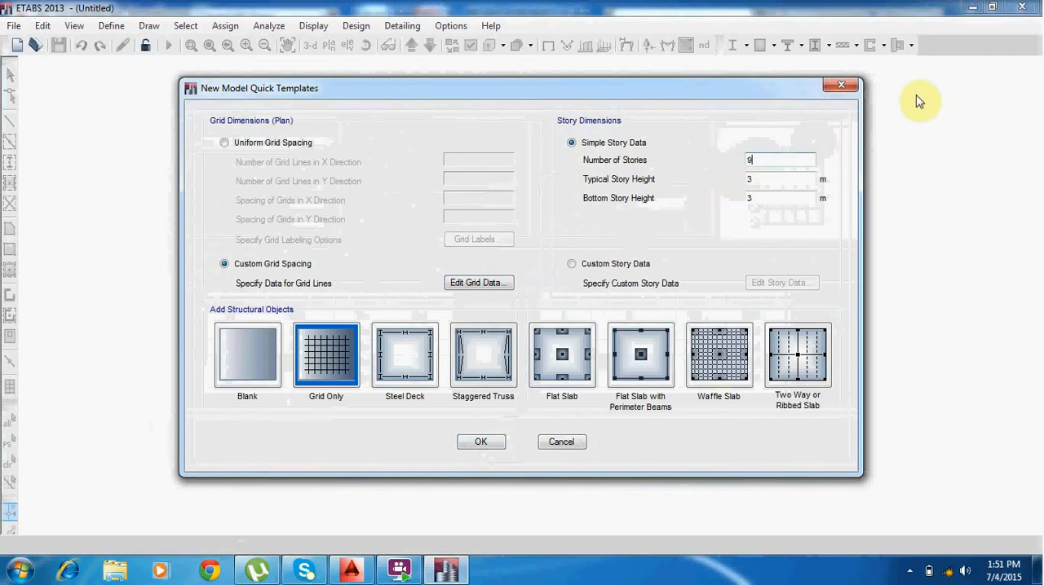
click(787, 181)
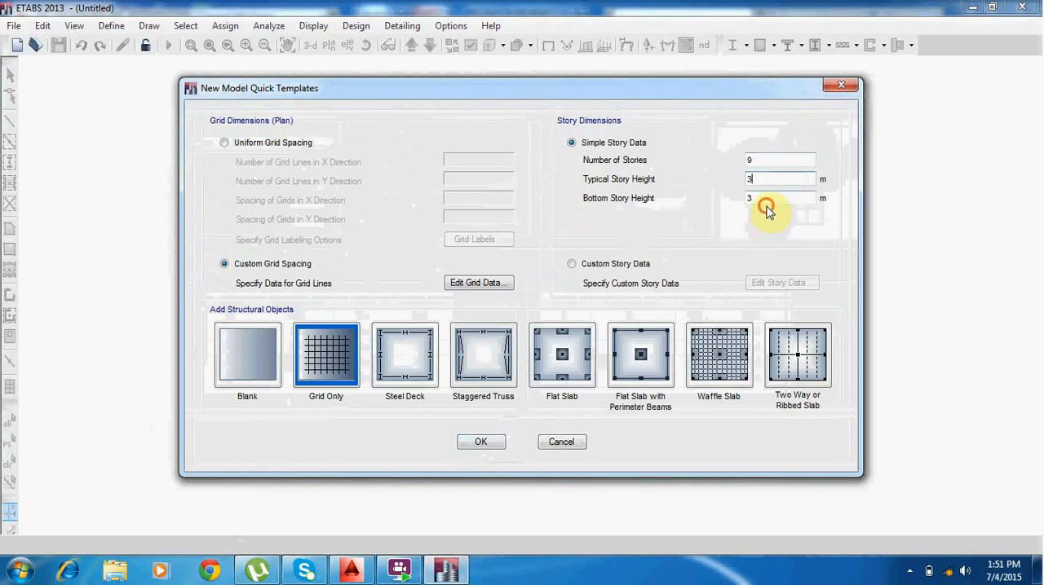
click(764, 197)
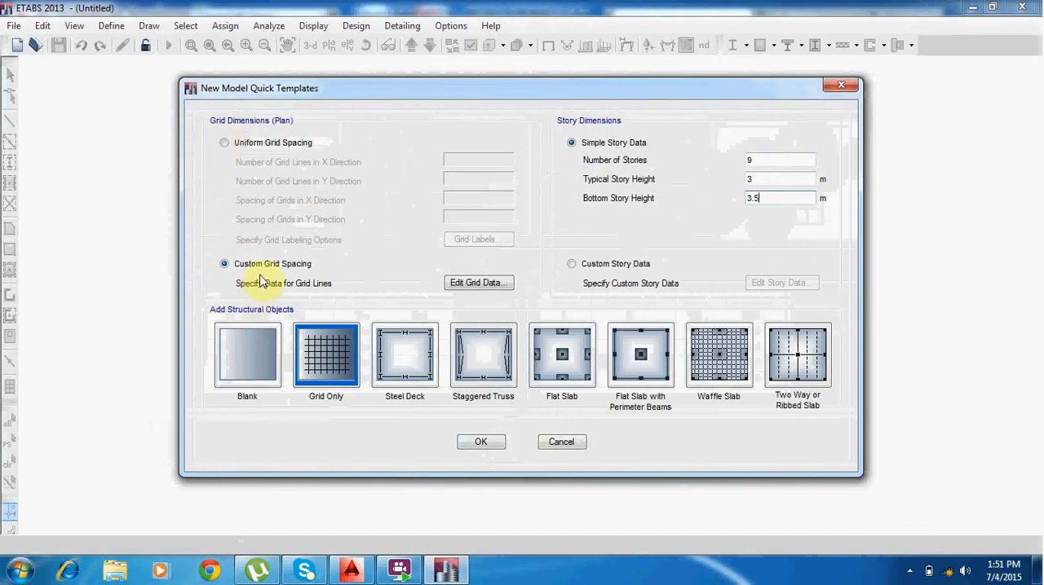
click(314, 341)
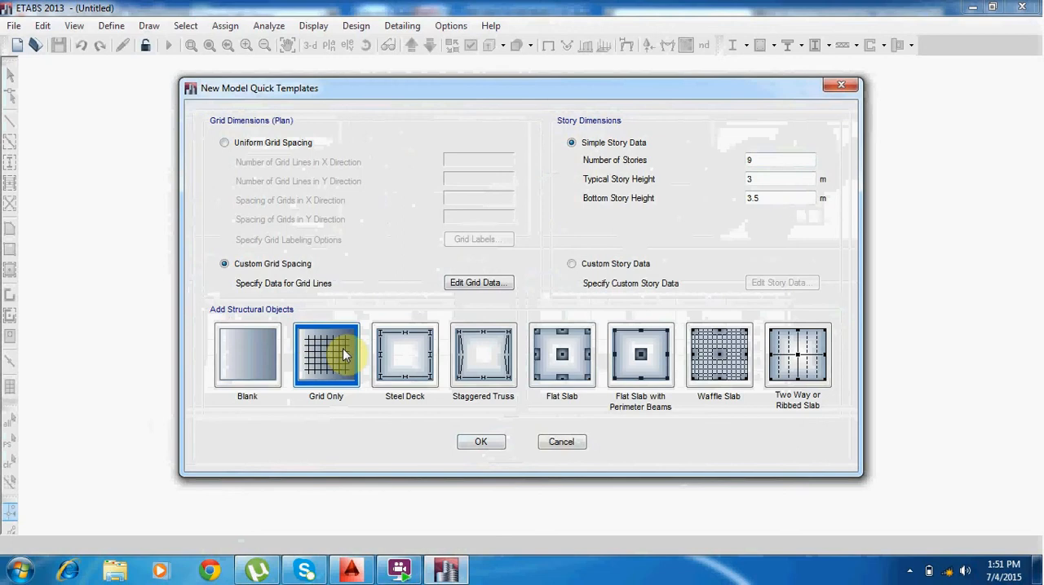
click(496, 445)
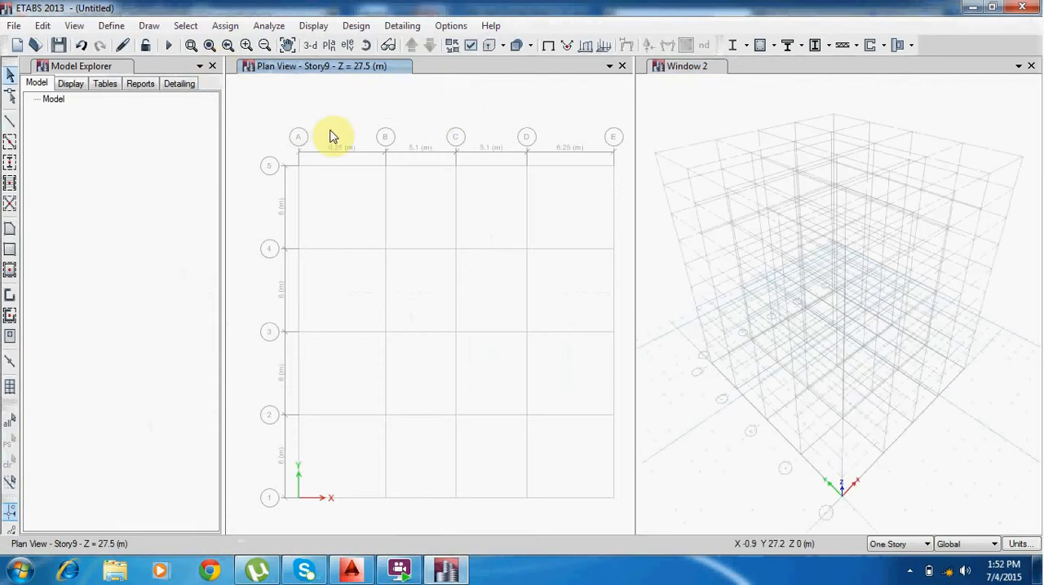
click(212, 65)
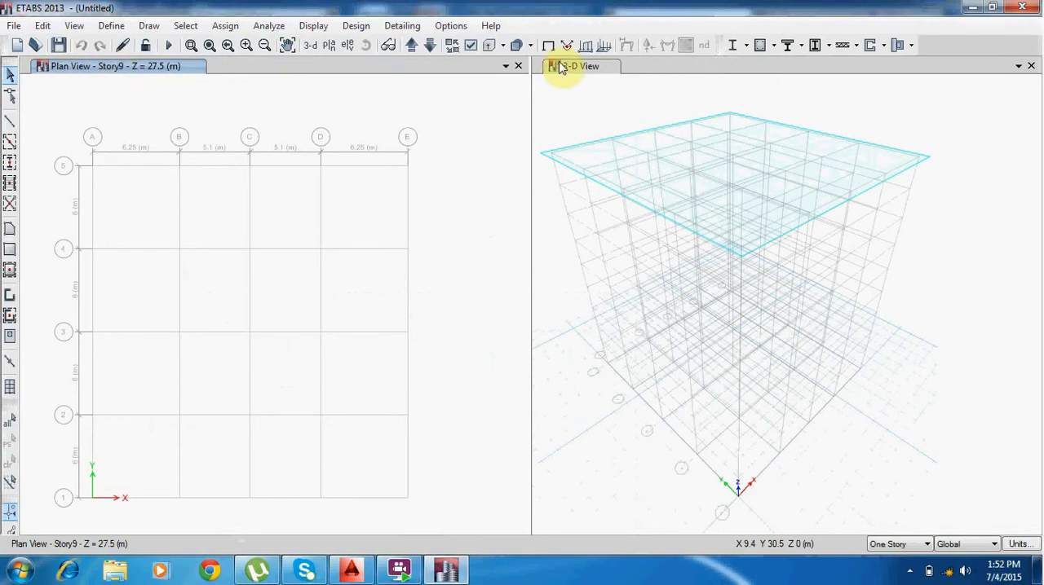
click(589, 77)
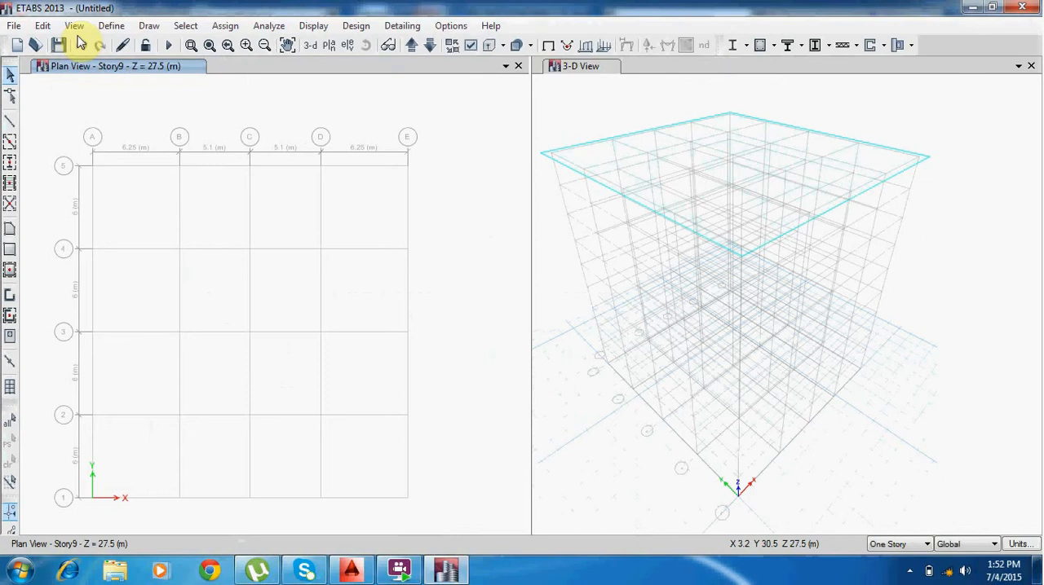
Define a new Europe-region concrete material of grade C20/25 to EN 1992-1-1 per EN 206-1, keeping its default properties.
click(111, 25)
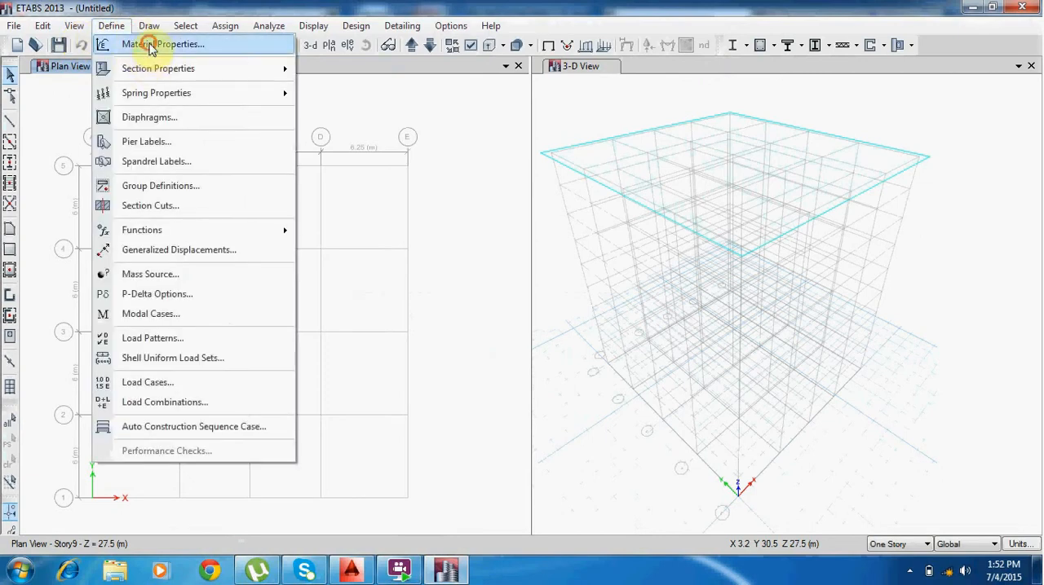
click(143, 40)
click(622, 204)
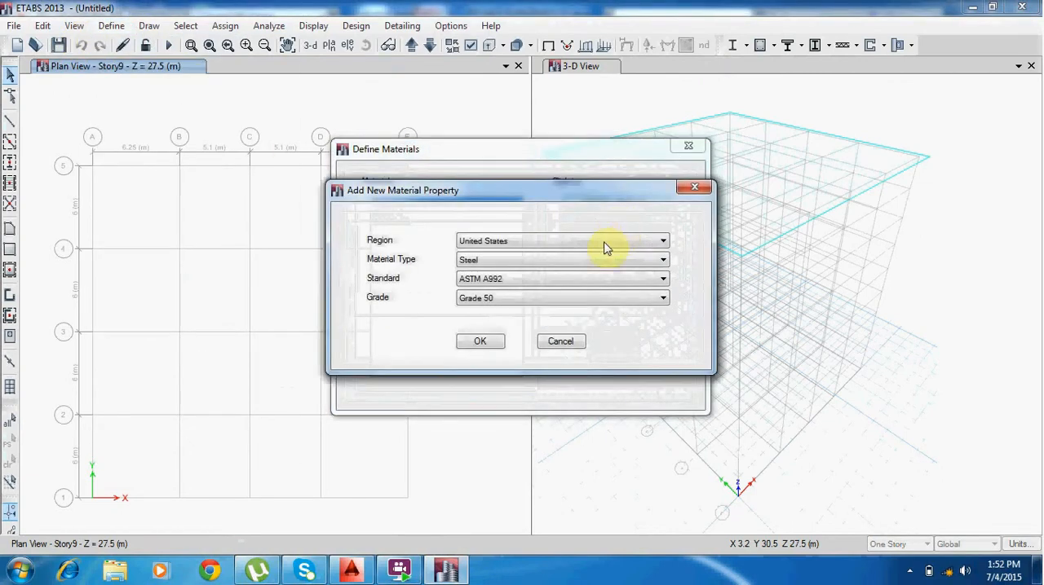
click(569, 241)
click(538, 263)
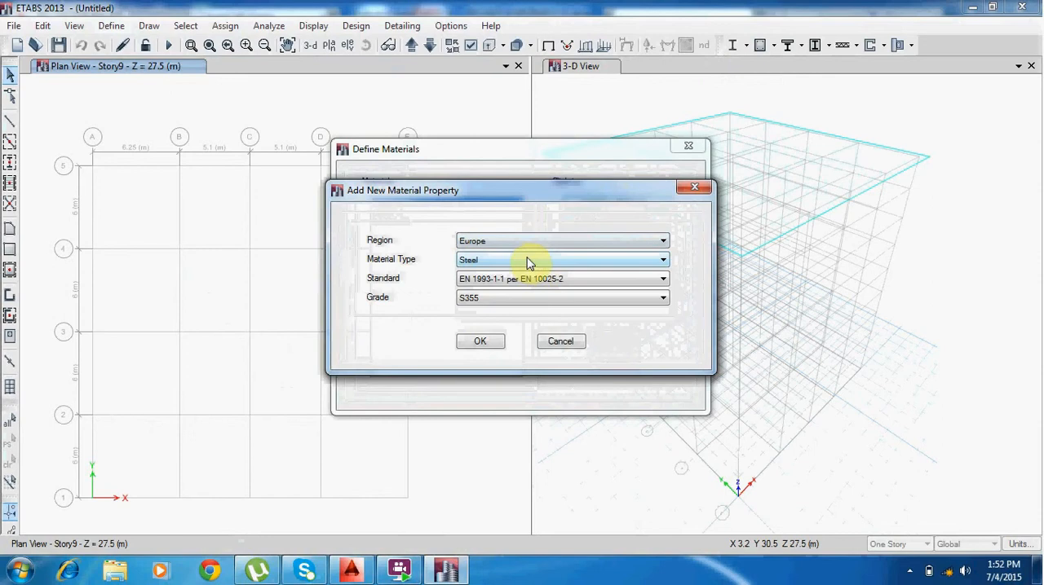
click(522, 259)
click(517, 280)
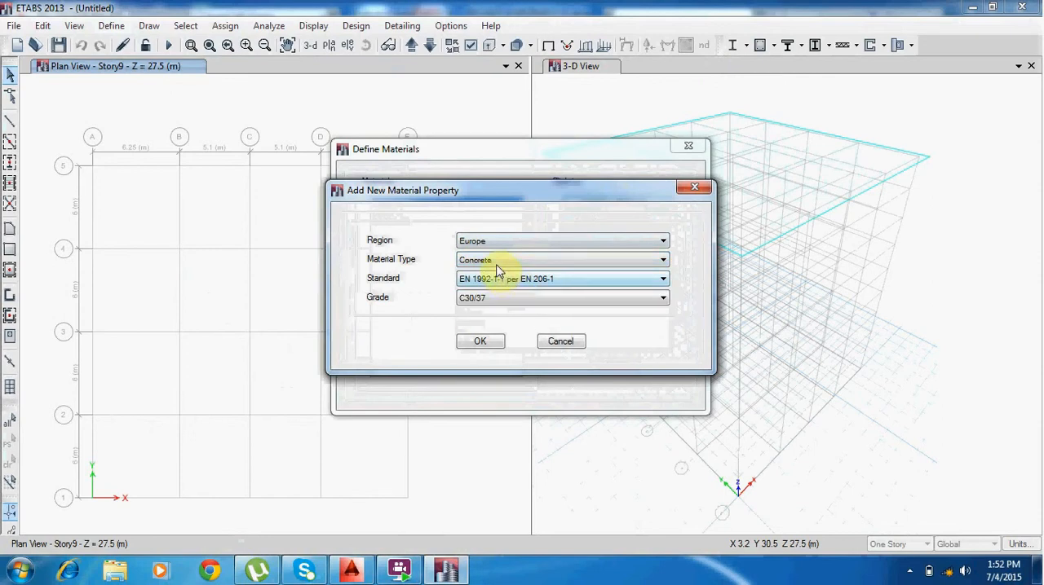
click(500, 300)
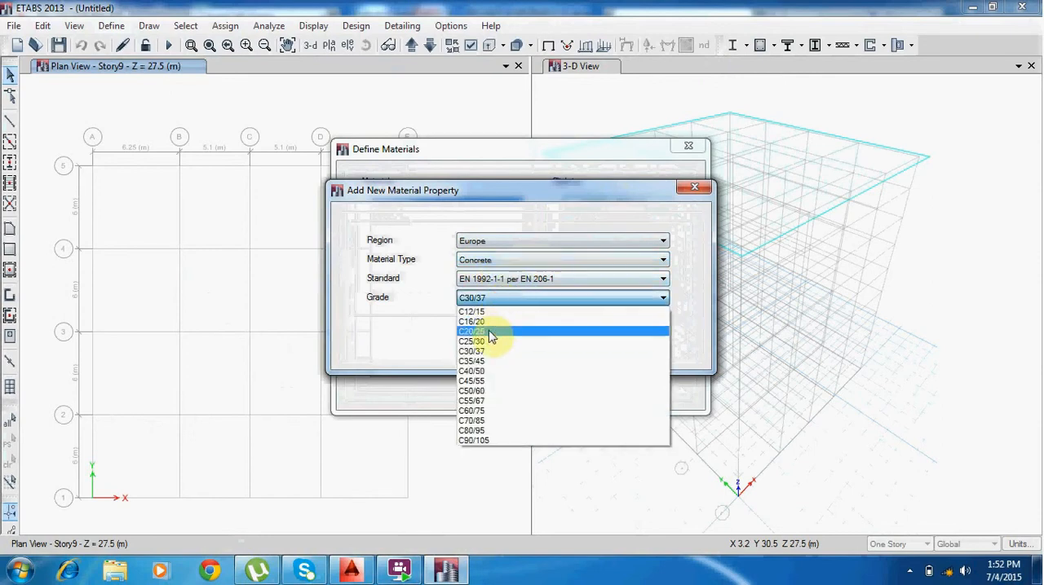
click(489, 334)
click(478, 341)
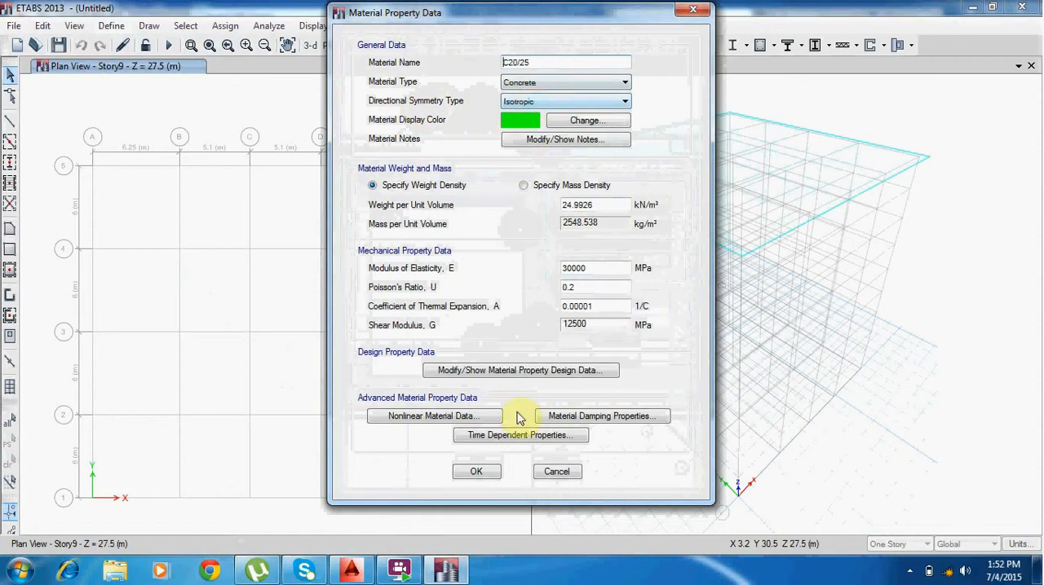
click(476, 471)
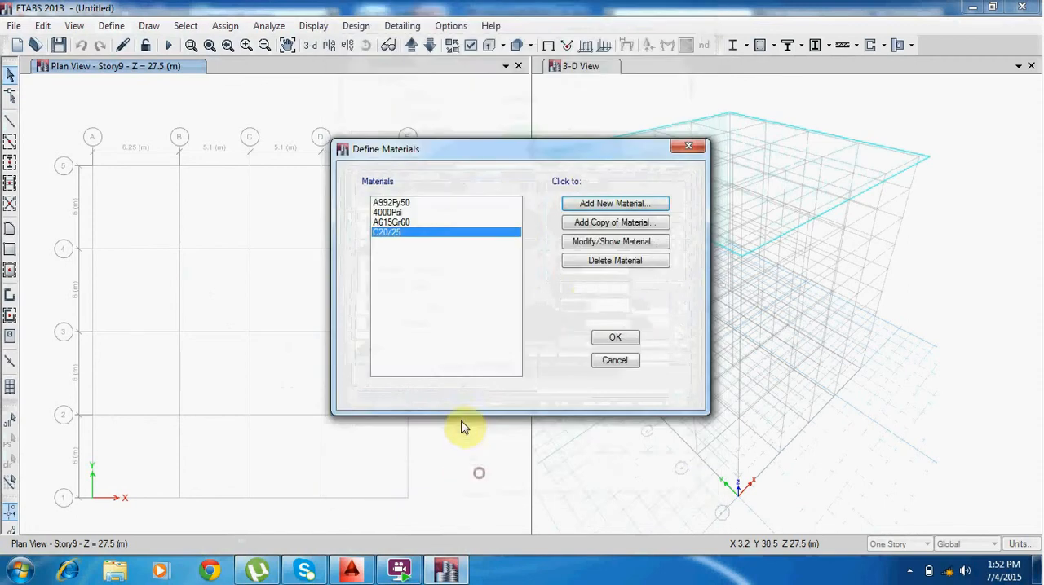
Define a new Europe-region rebar material with its default properties and accept the materials list.
click(620, 204)
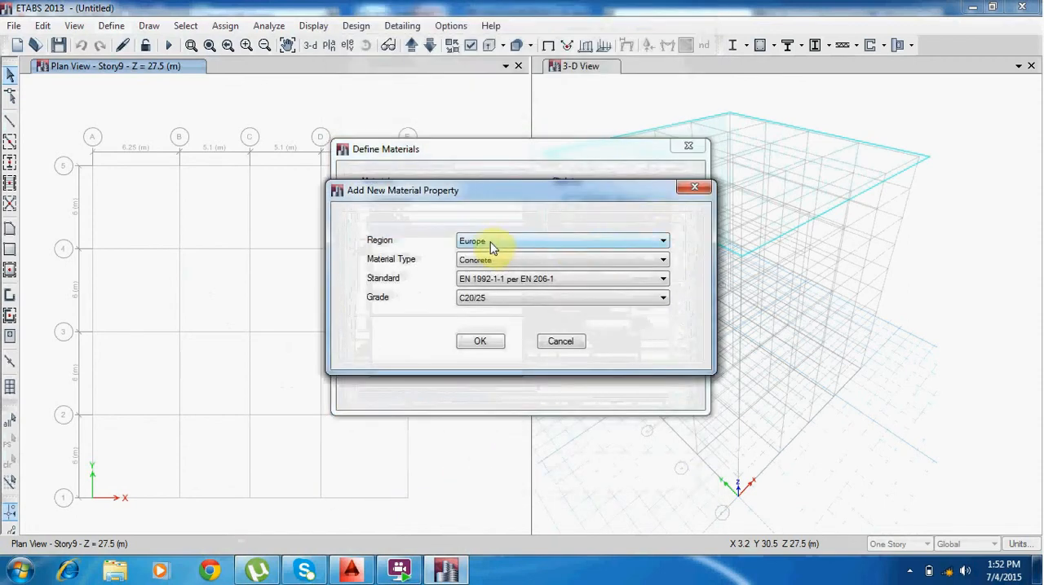
click(489, 260)
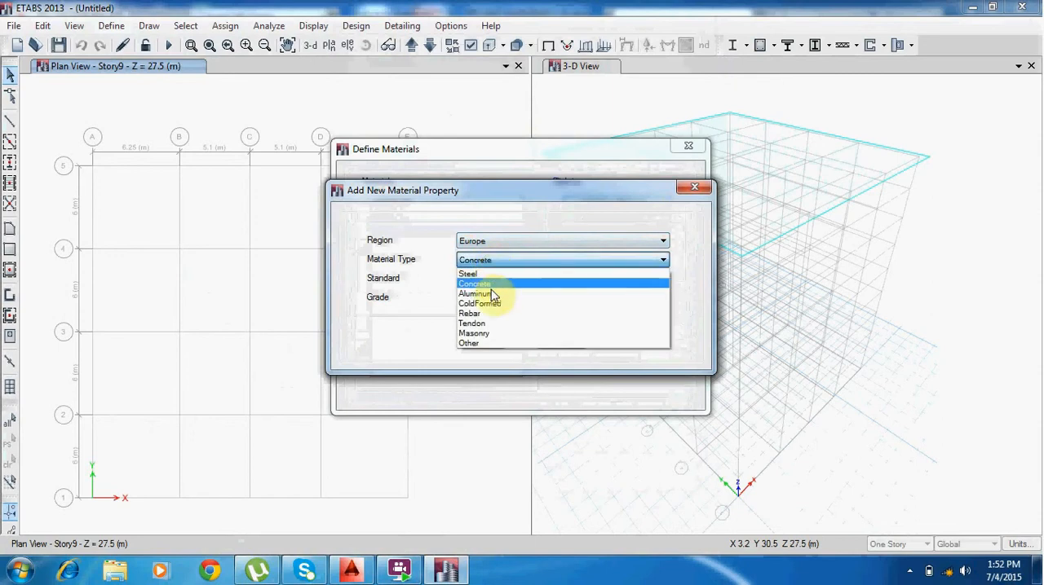
click(477, 318)
click(482, 339)
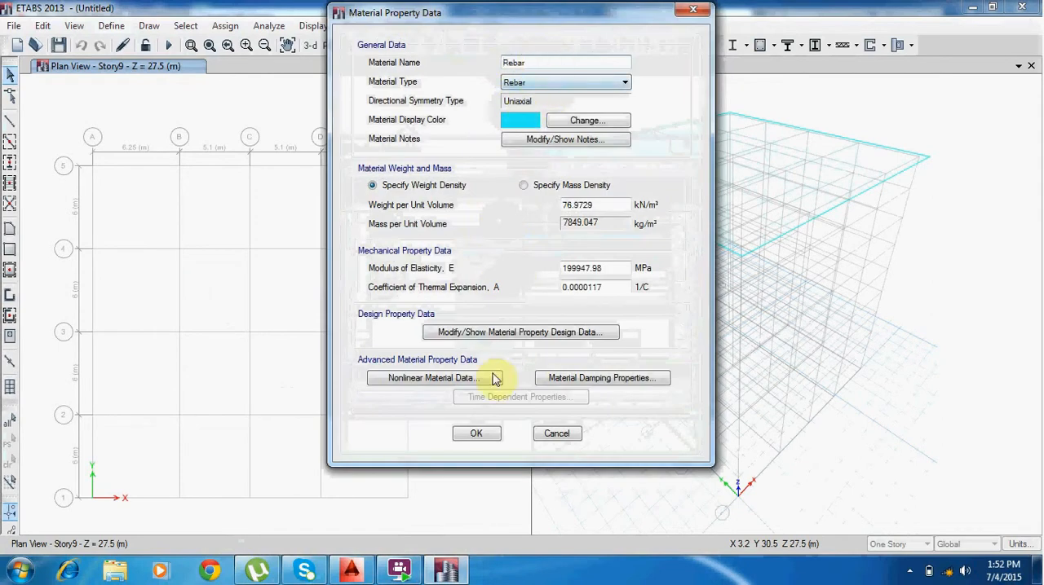
click(479, 434)
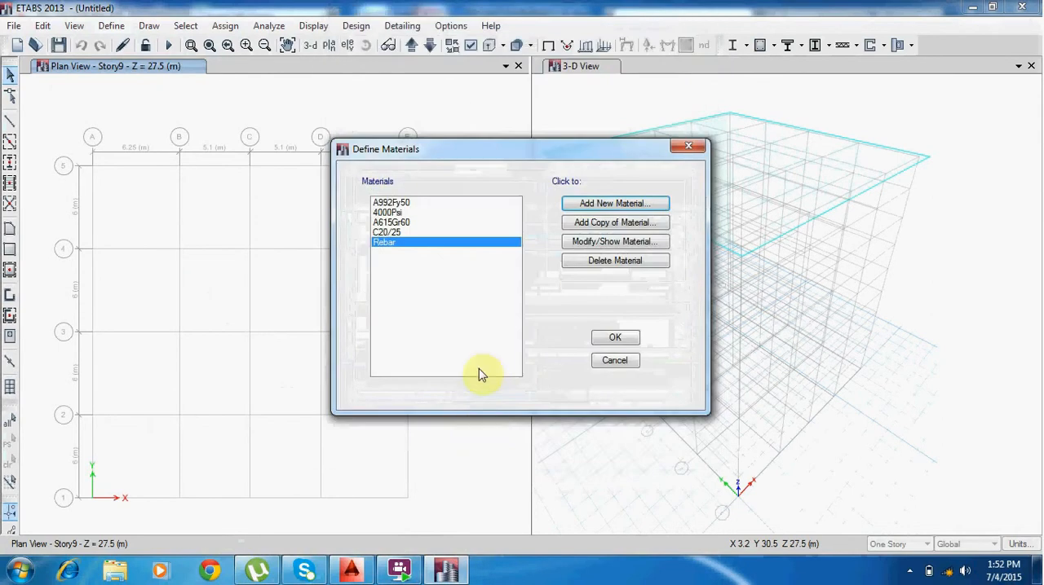
click(617, 339)
Start a new concrete rectangular frame section named cl and assign it the C20/25 material.
click(118, 30)
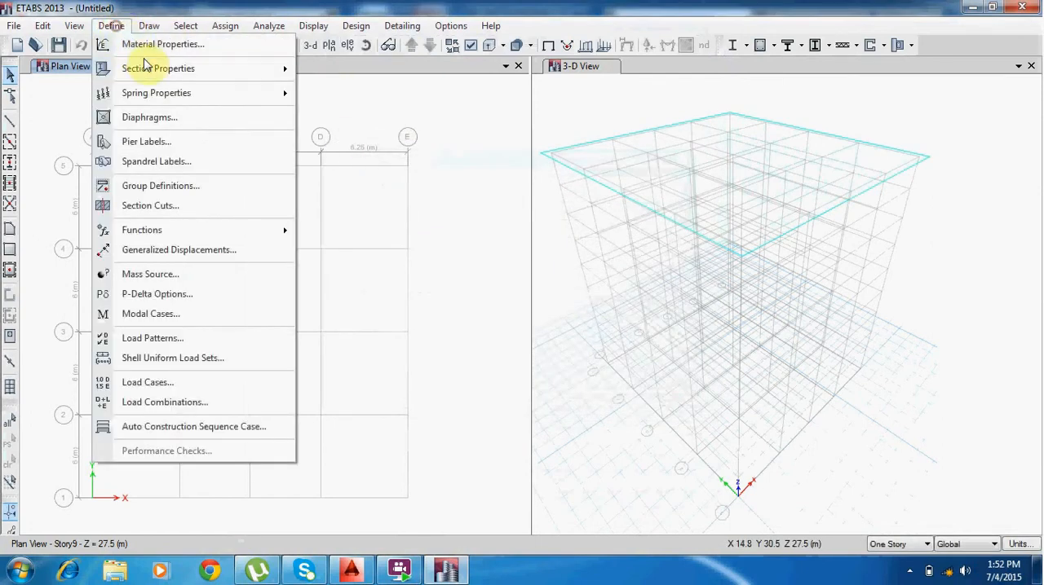
mouse_move(151, 71)
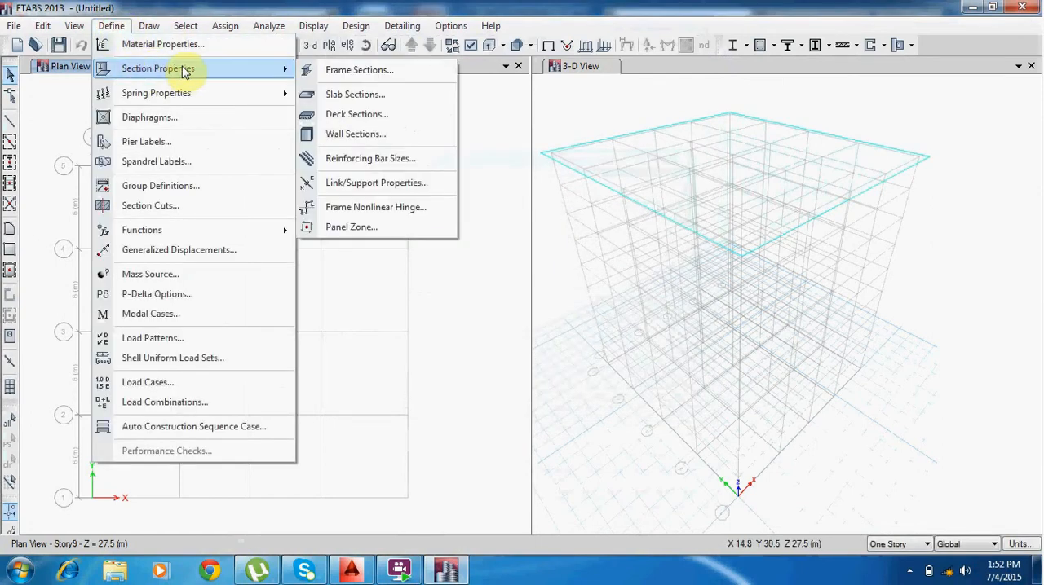
click(351, 69)
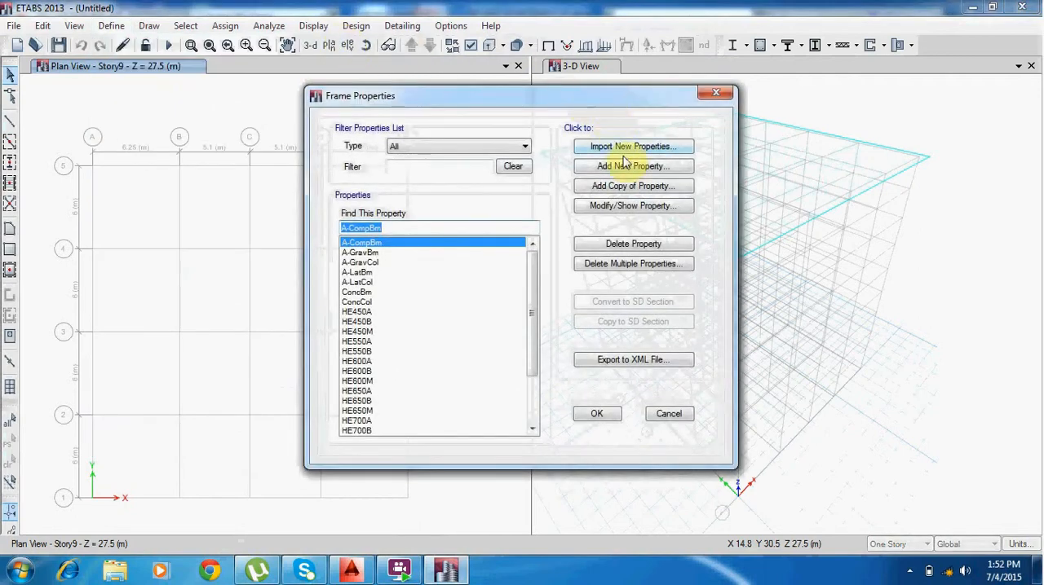
click(638, 166)
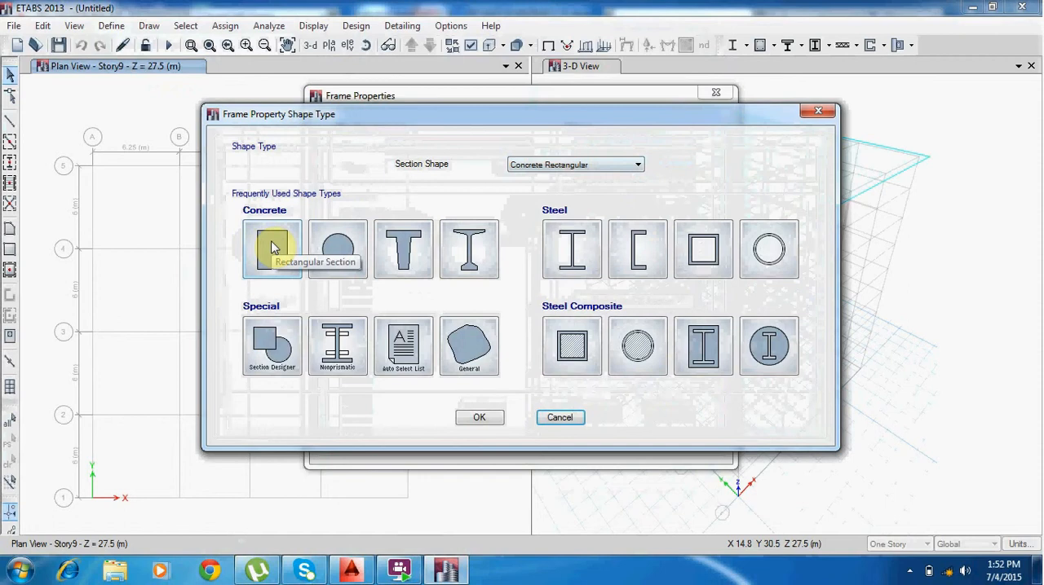
click(271, 248)
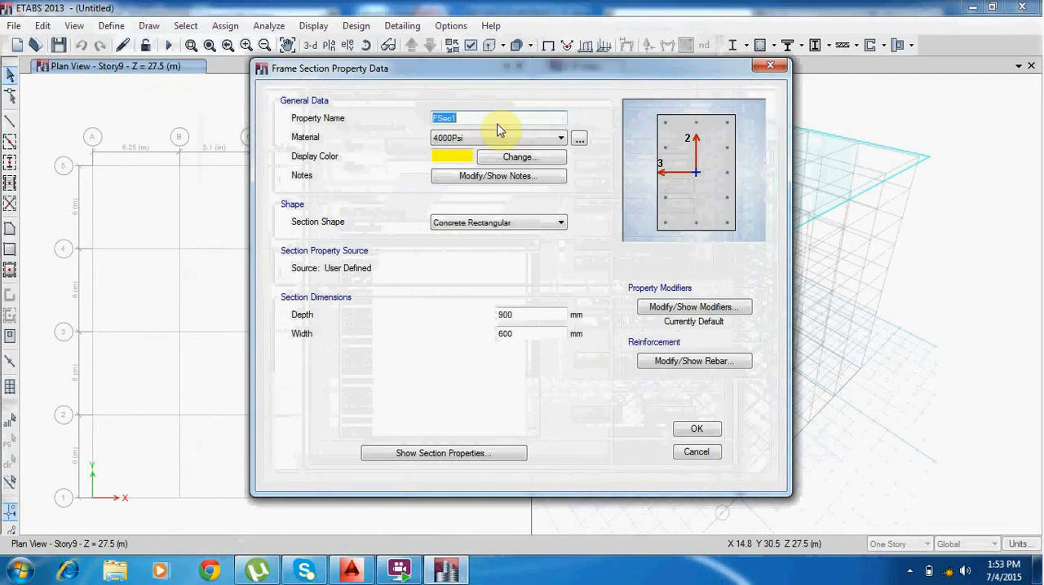
text(c1)
click(490, 138)
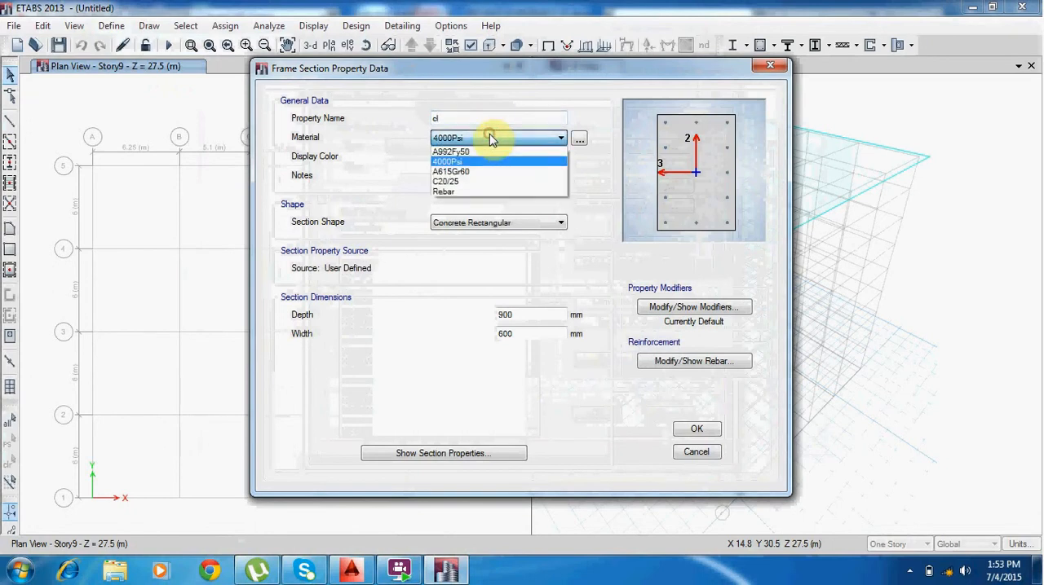
click(480, 182)
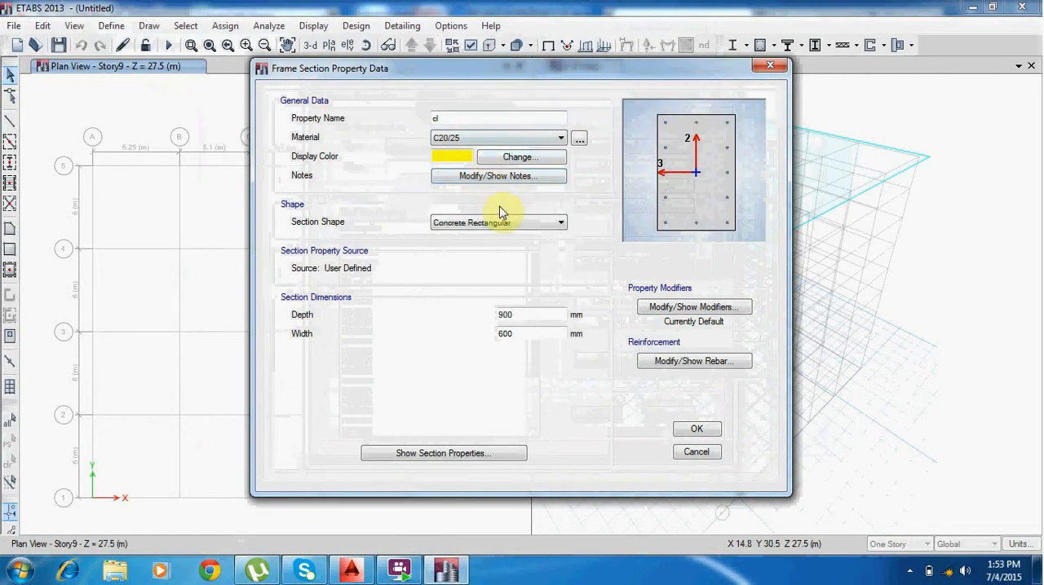
Set the cl section to 600 mm depth and 500 mm width, and accept it with the default column reinforcement.
click(535, 314)
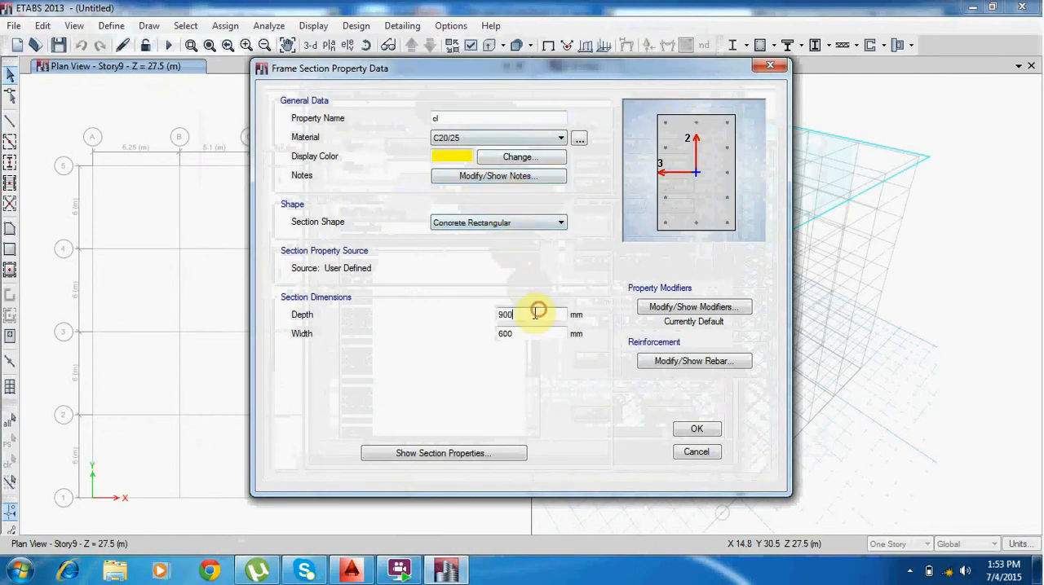
drag(522, 315, 477, 334)
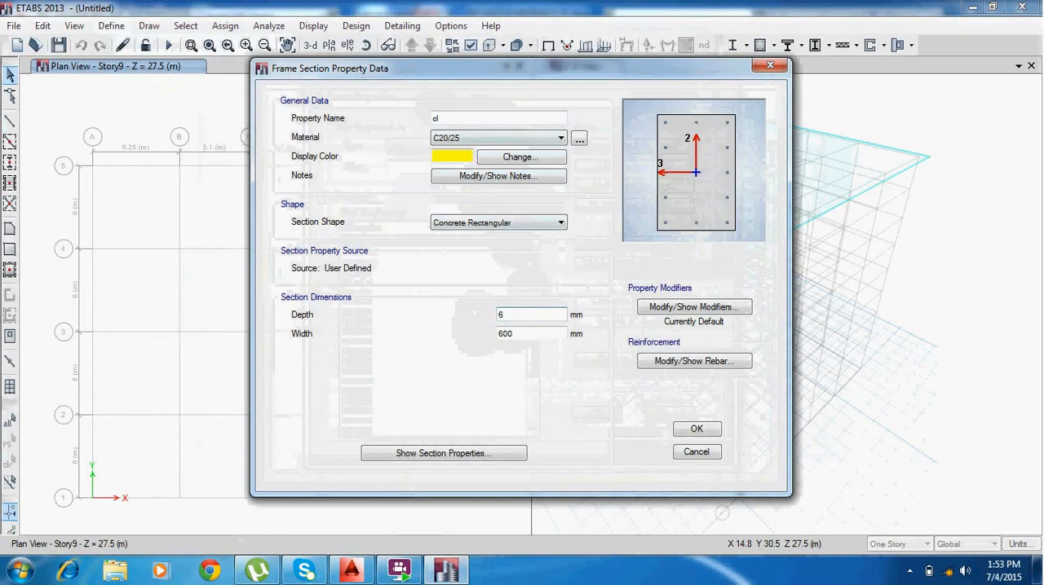
drag(526, 331, 479, 345)
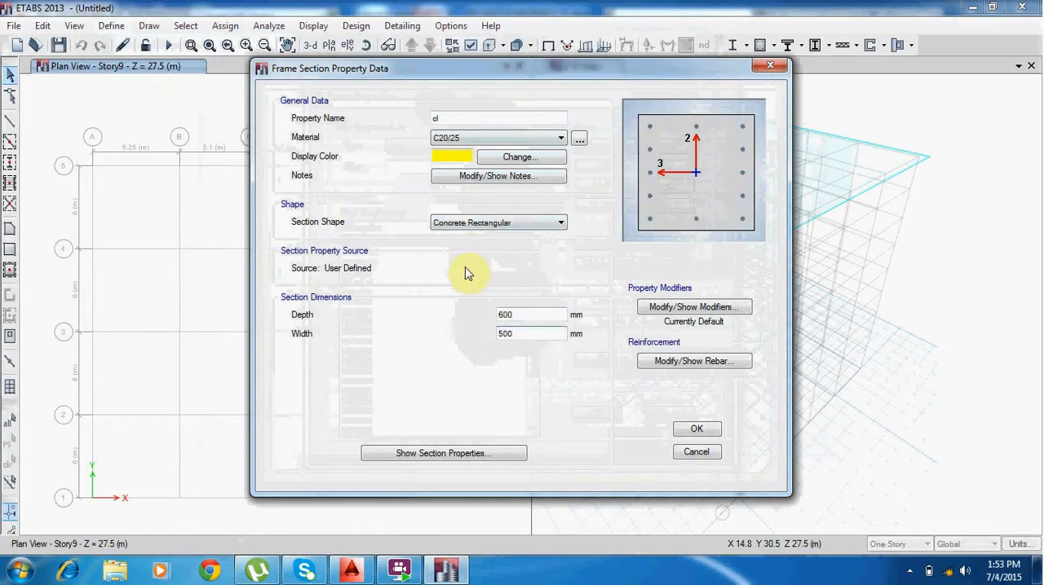
click(712, 362)
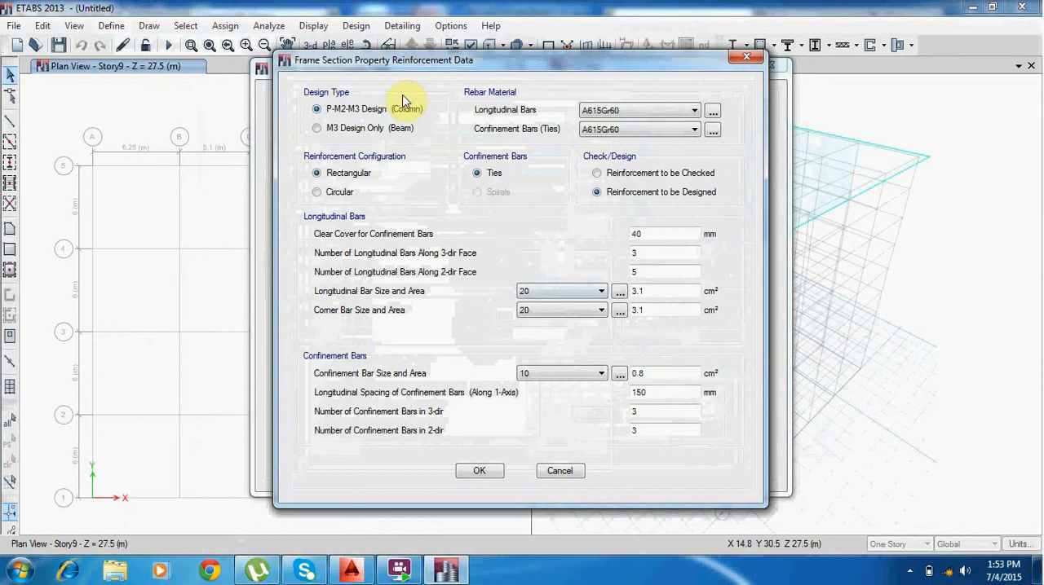
click(479, 471)
click(696, 429)
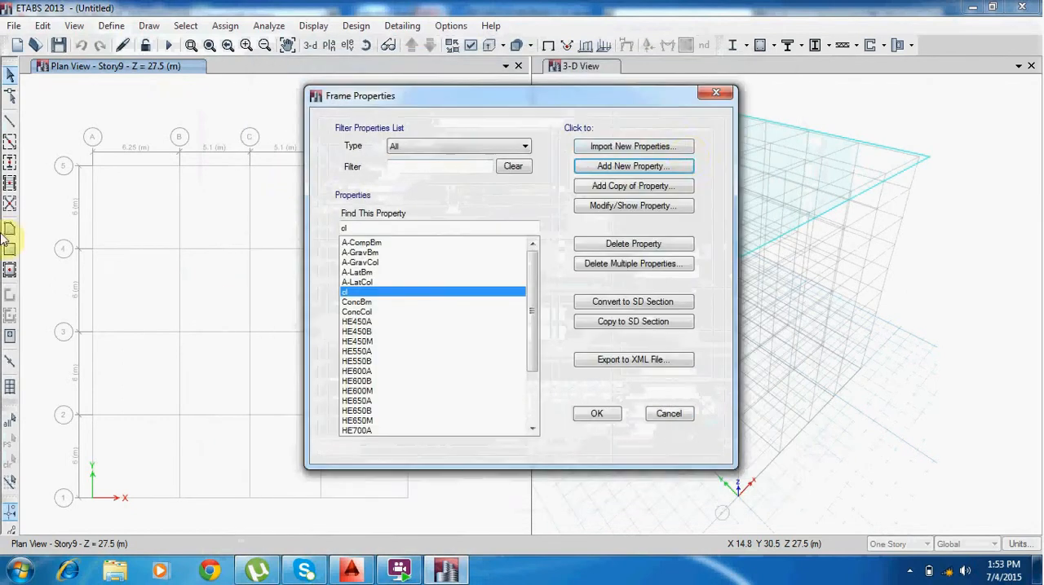
Start a new concrete rectangular frame section named beam and assign it the C20/25 material.
click(630, 167)
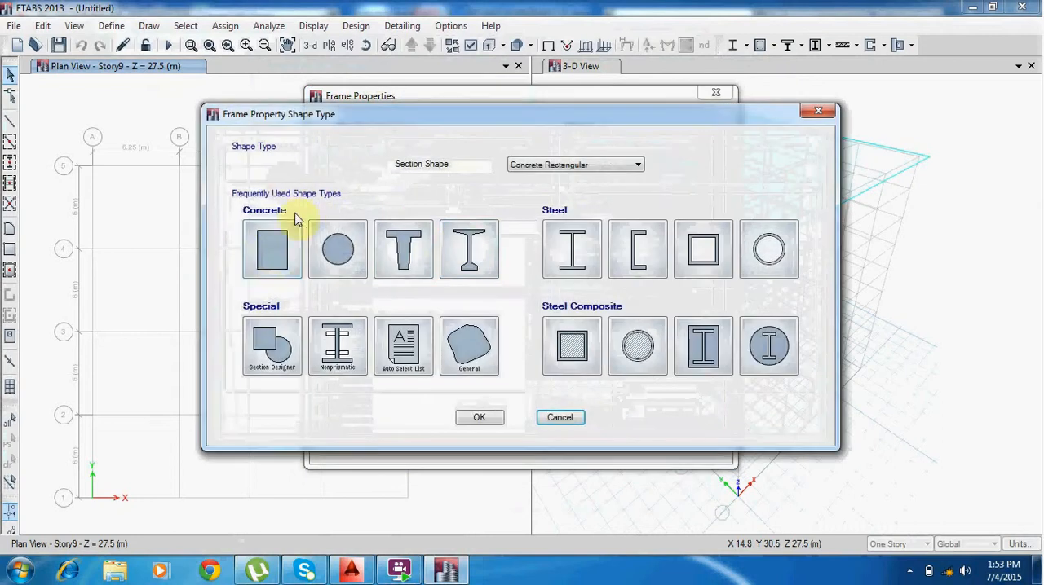
click(271, 254)
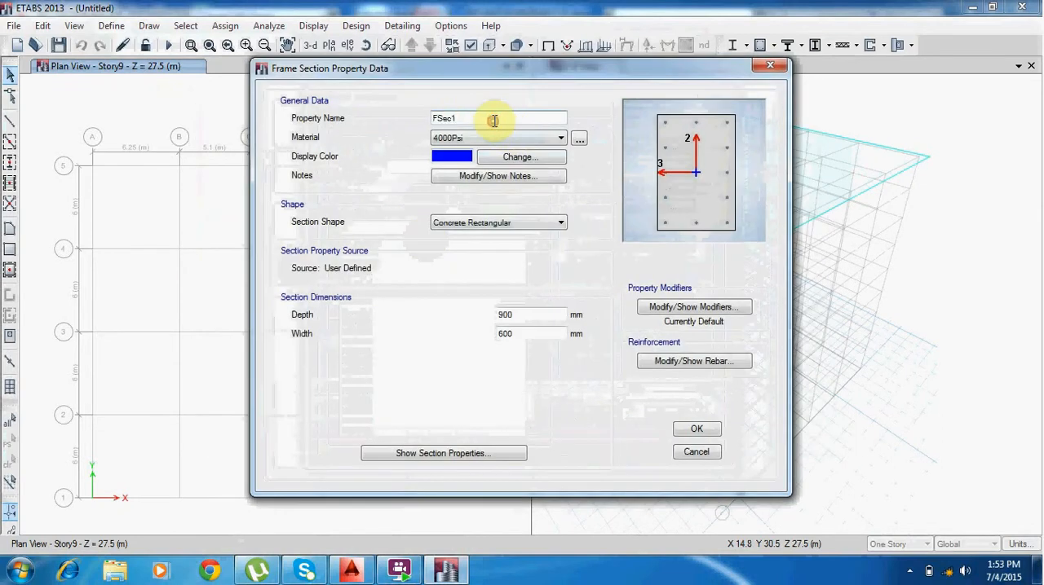
double_click(494, 120)
text(beam)
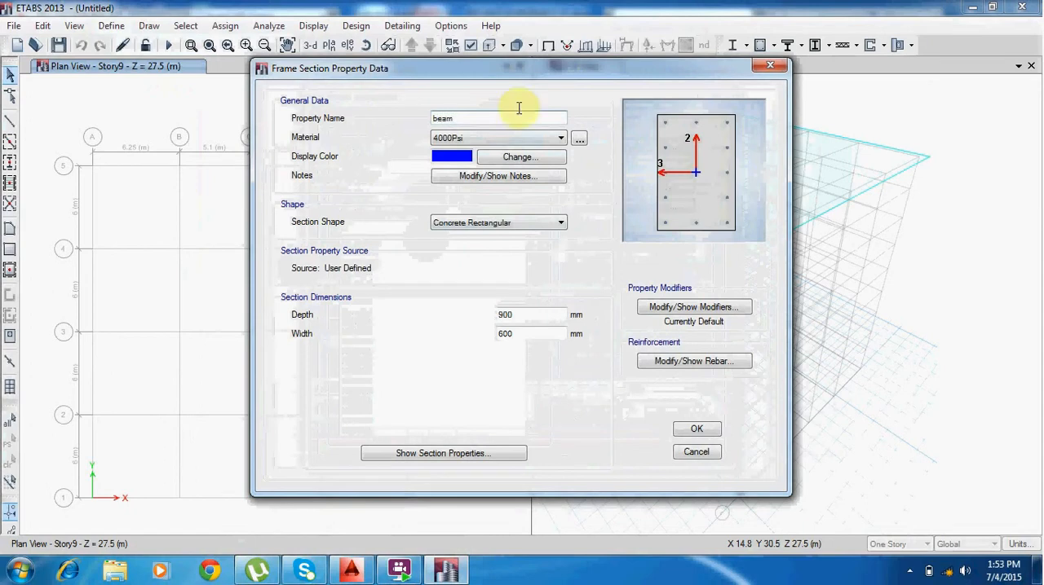
click(541, 138)
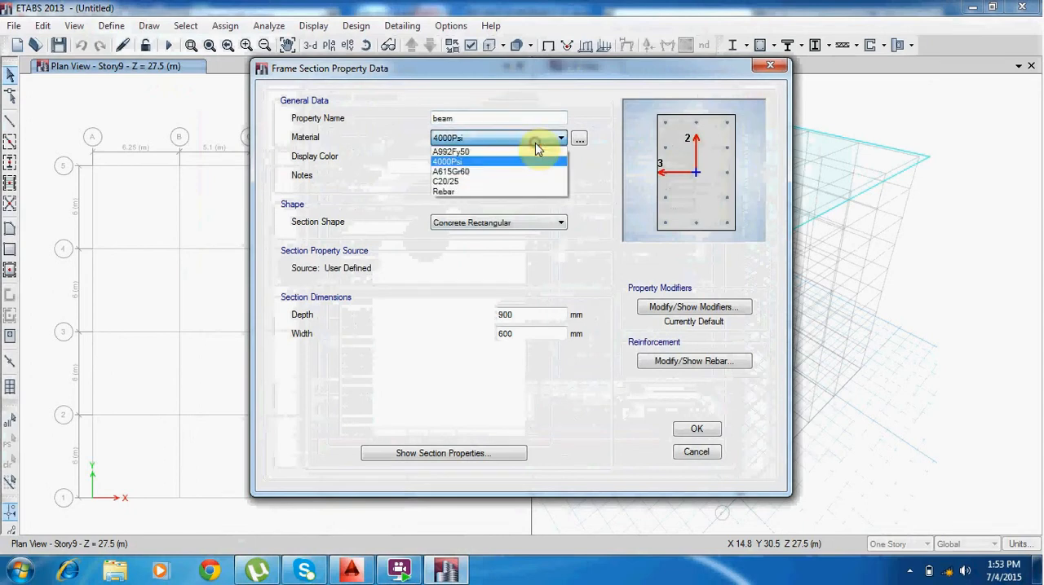
click(514, 182)
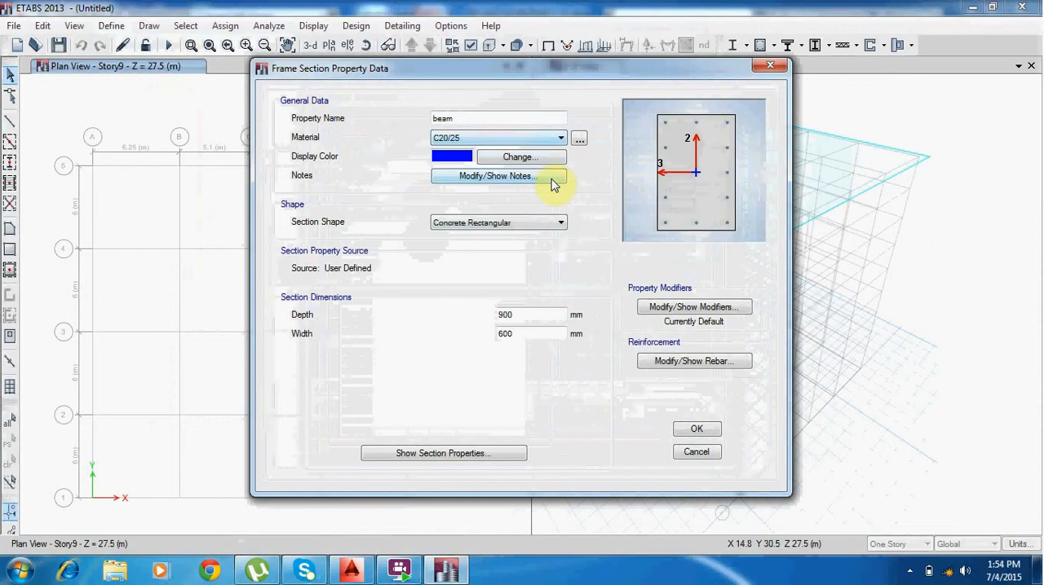
Set the beam section to 500 mm depth and 350 mm width with M3 Design Only (Beam) reinforcement, and accept the frame properties.
drag(526, 314, 459, 322)
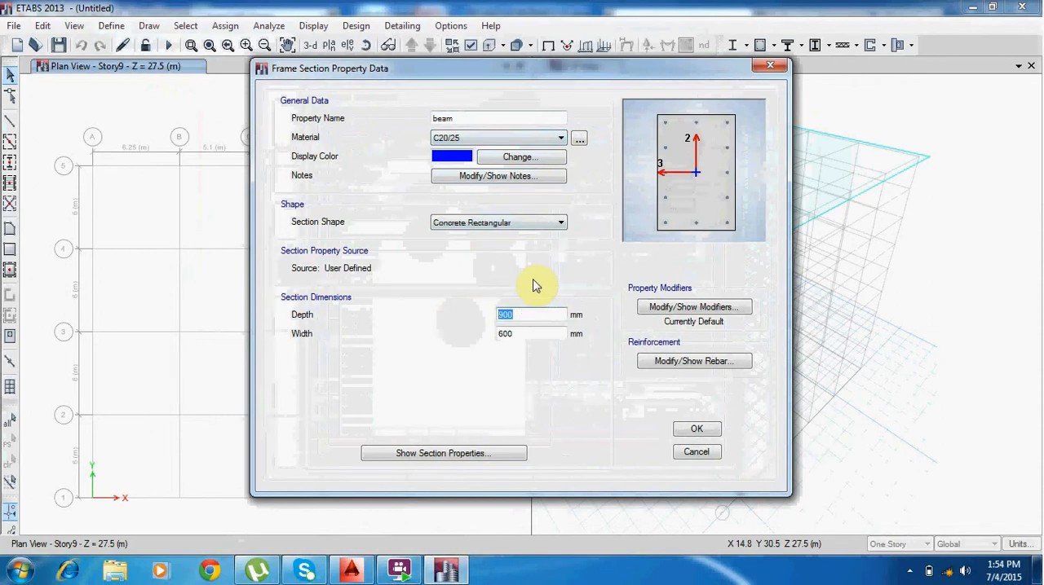
text(5)
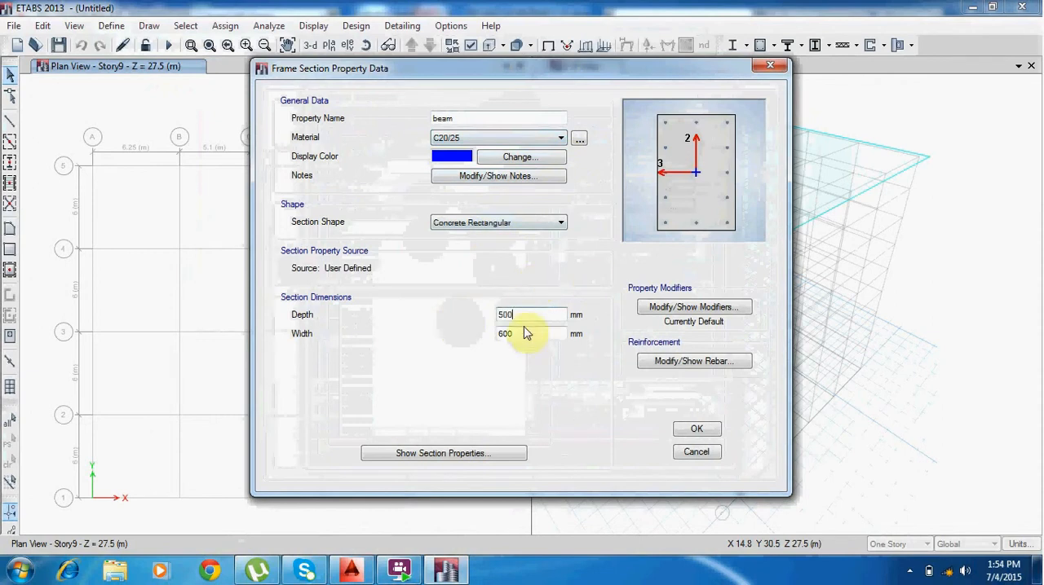
drag(524, 334, 478, 335)
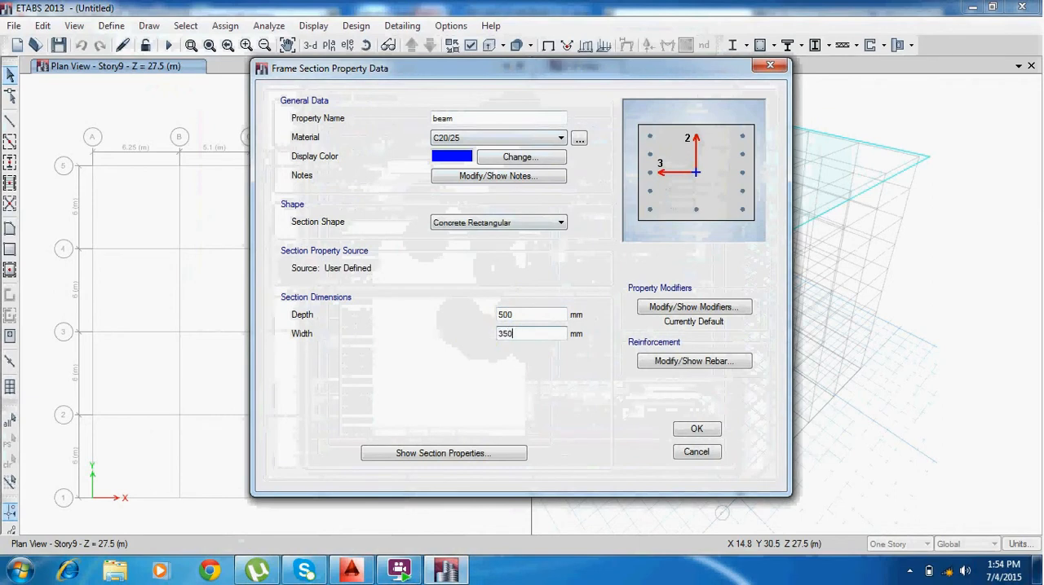
click(687, 361)
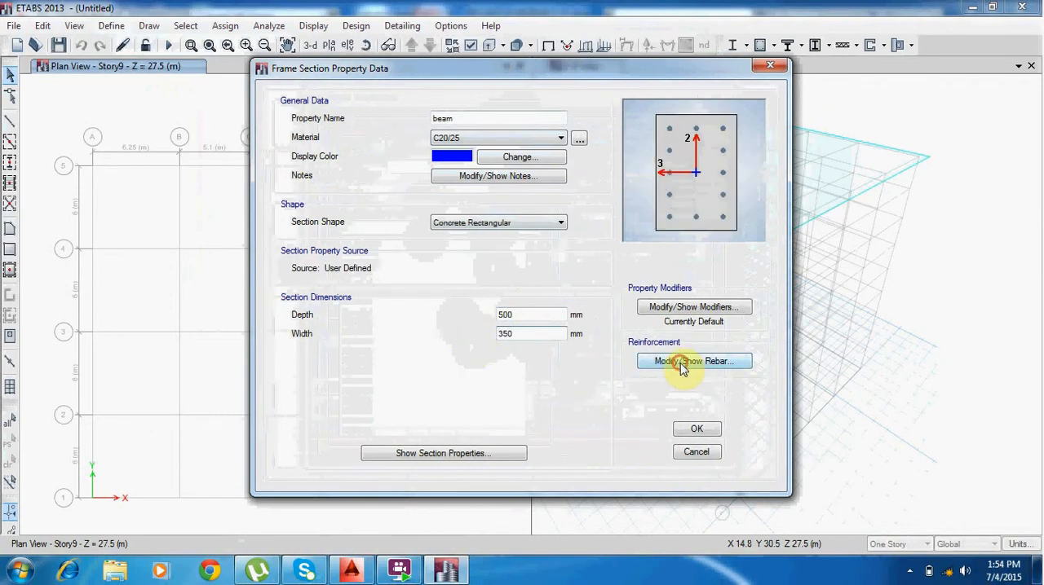
click(317, 128)
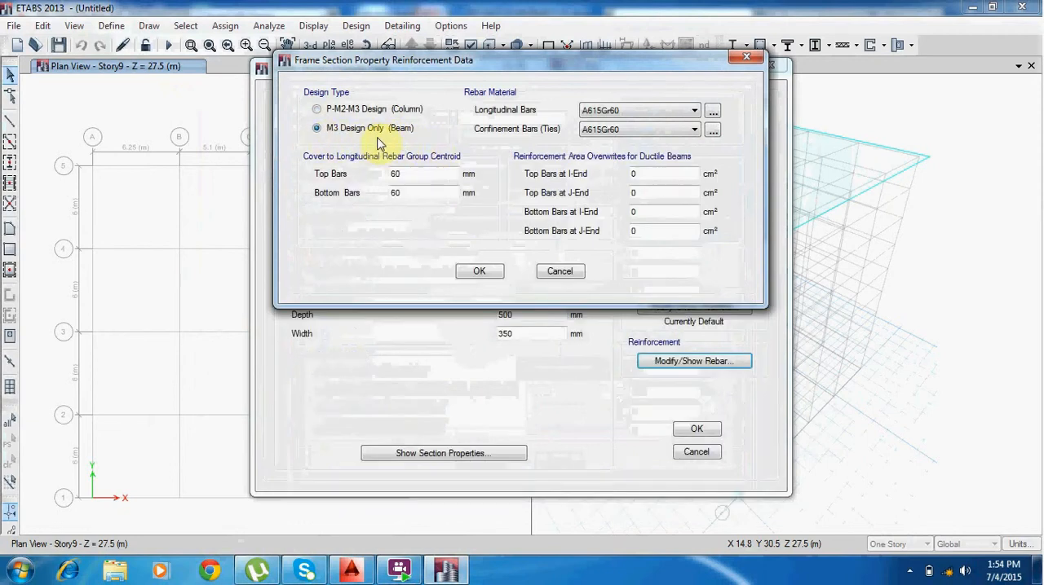
click(481, 271)
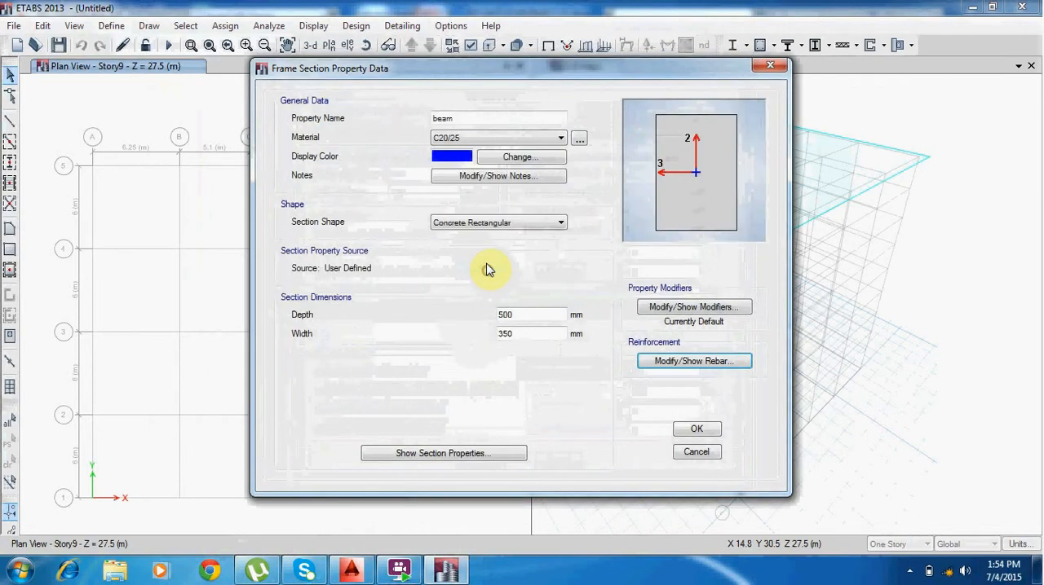
click(698, 430)
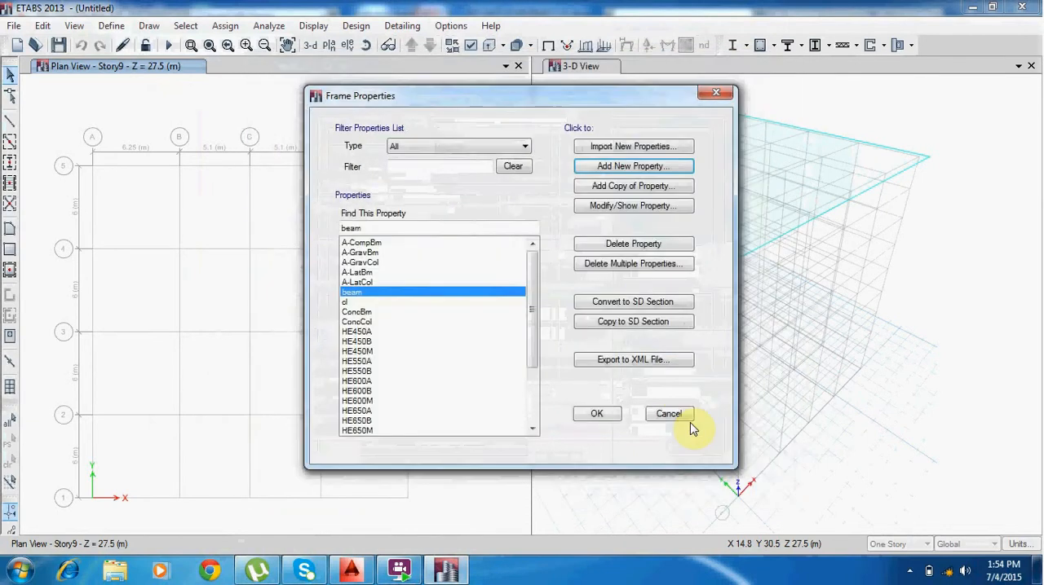
click(596, 416)
Add a new slab property using C20/25 concrete, keeping the default name and 200 mm thickness, and accept the slab properties.
click(111, 25)
mouse_move(143, 68)
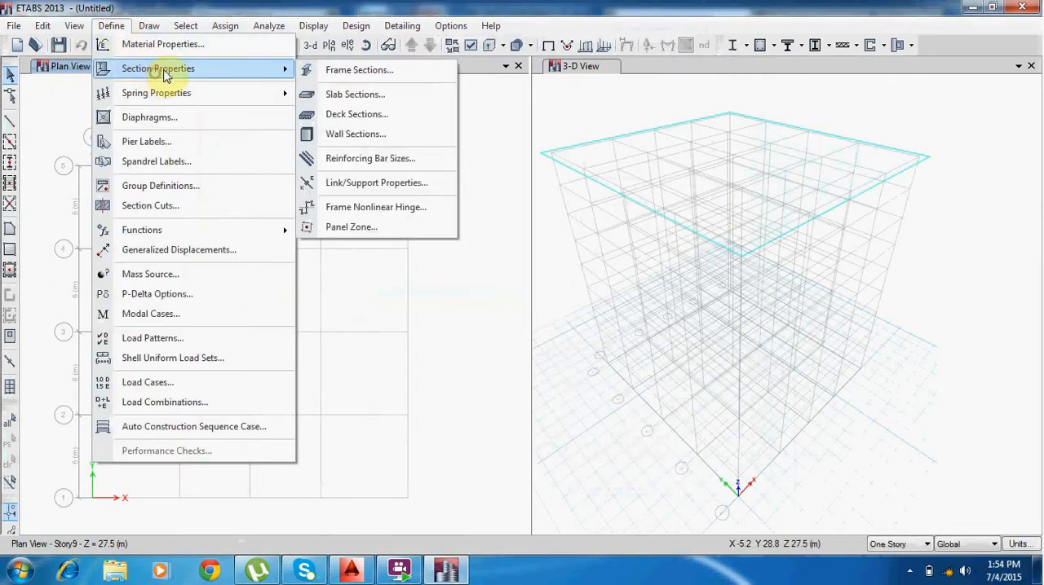
click(380, 93)
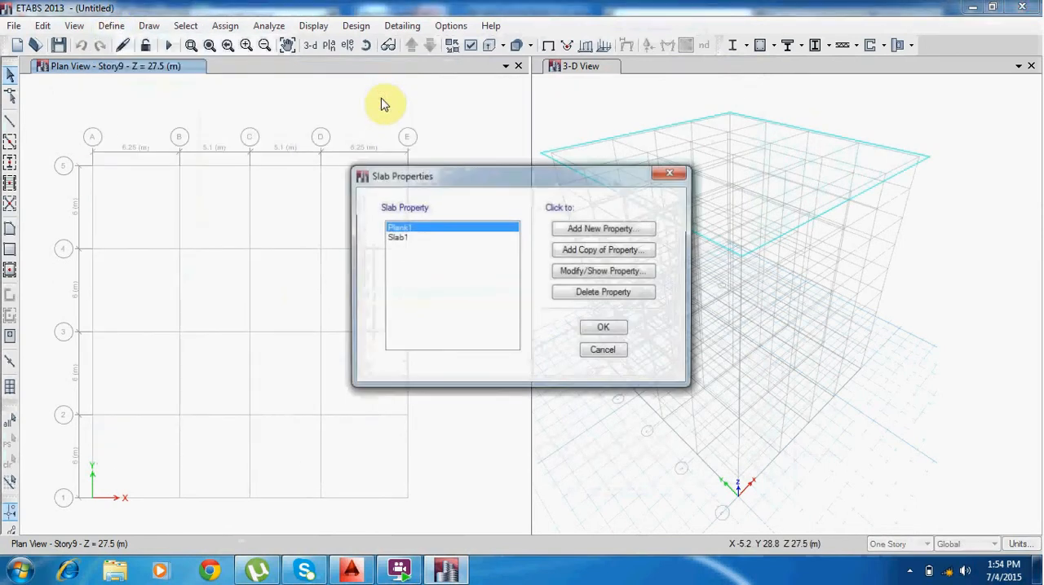
click(624, 231)
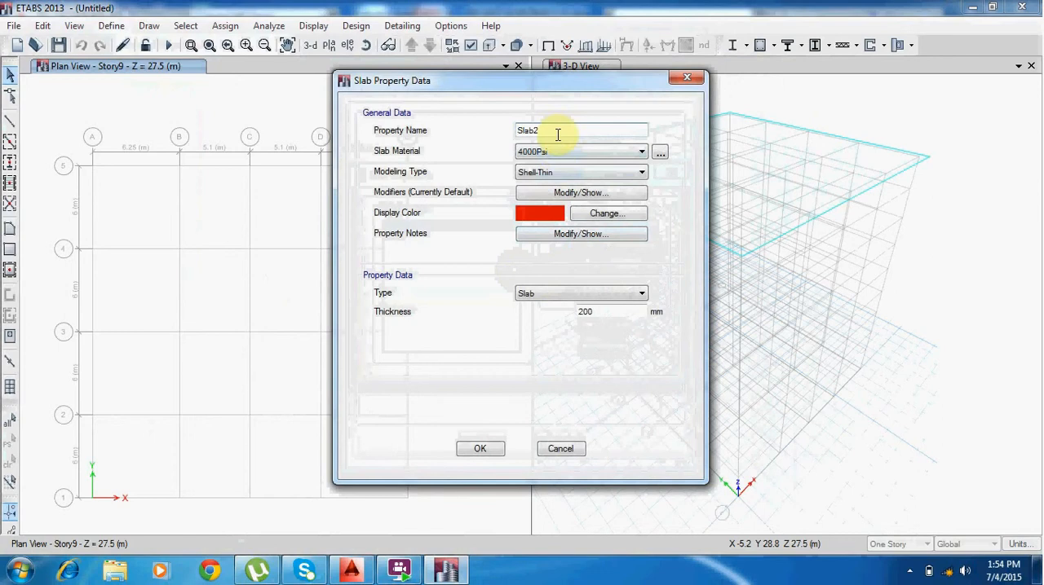
click(560, 153)
click(555, 195)
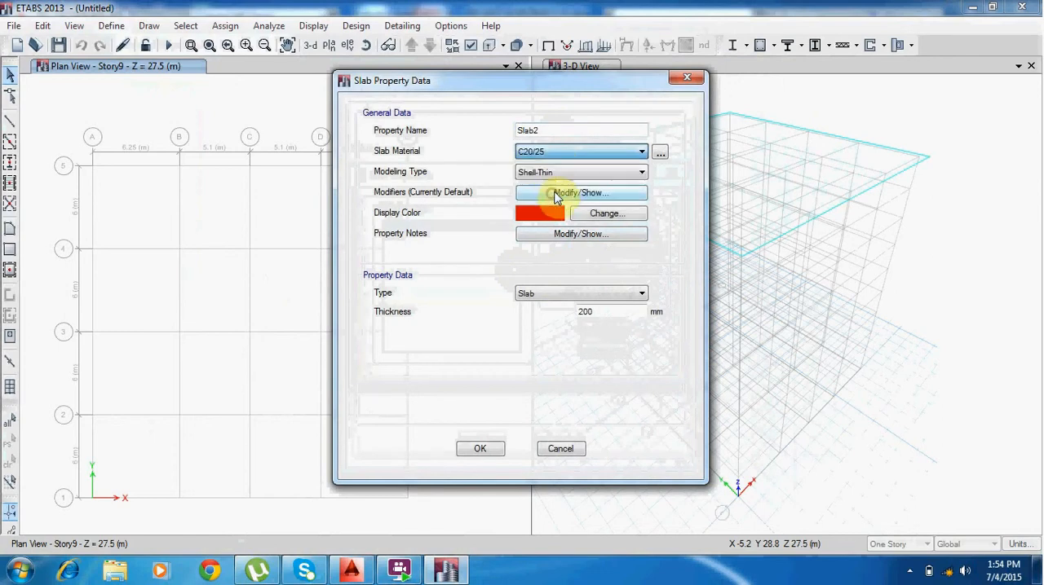
click(601, 312)
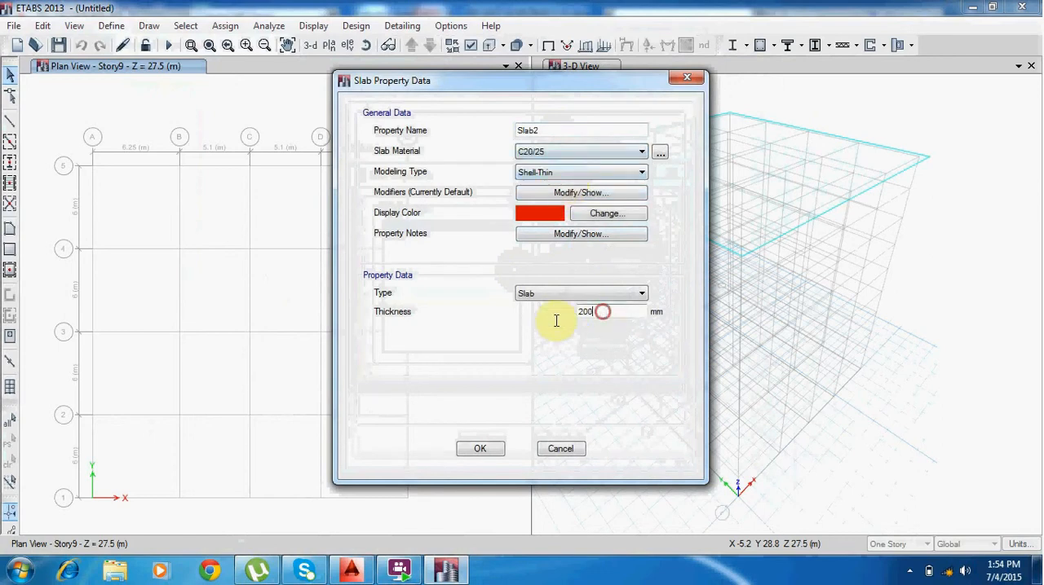
click(481, 450)
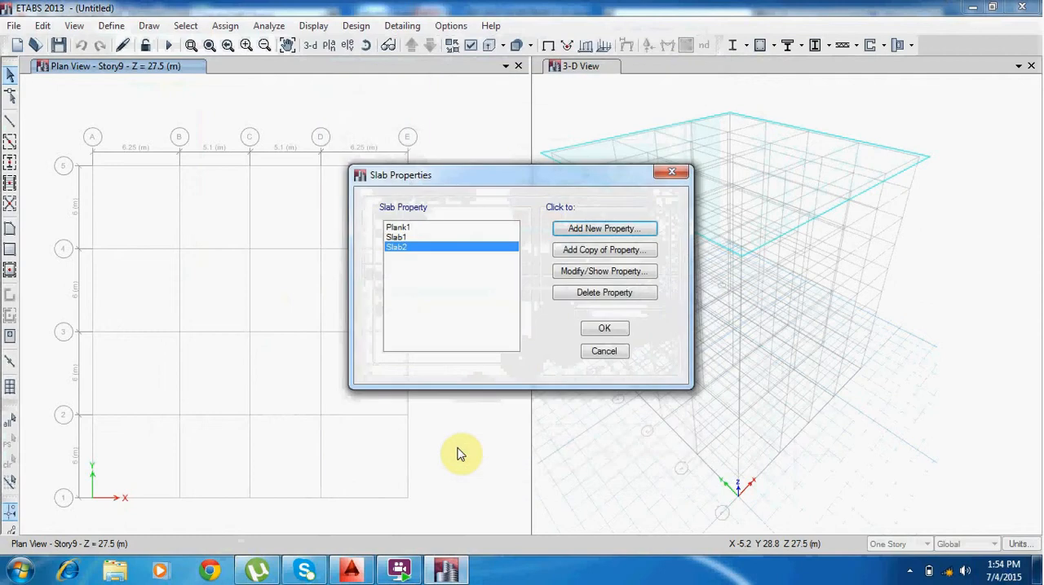
click(600, 327)
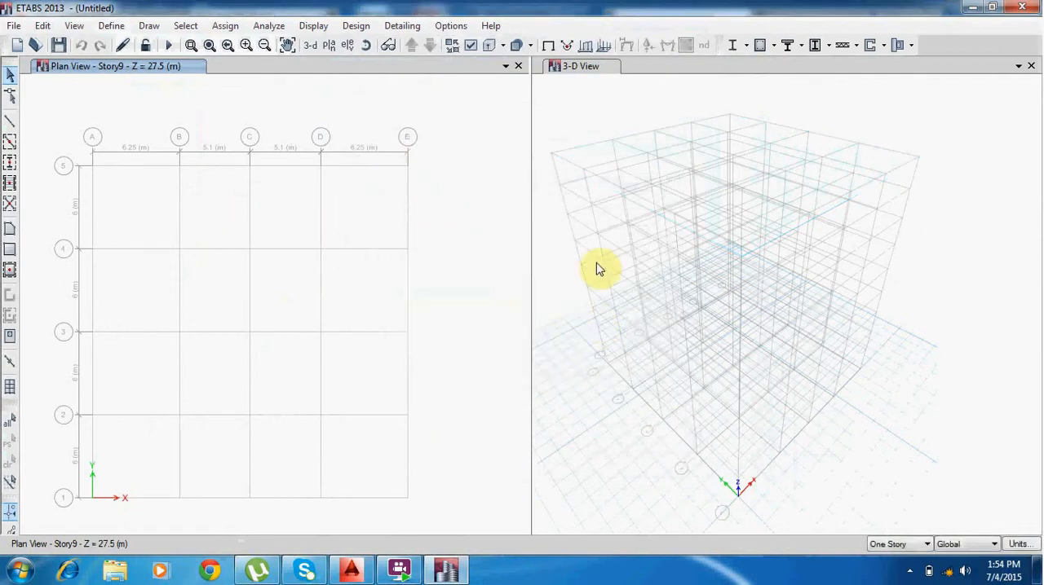
Apply drawing to All Stories and start Quick Draw Beams with the beam section, keeping continuous moment releases.
click(926, 544)
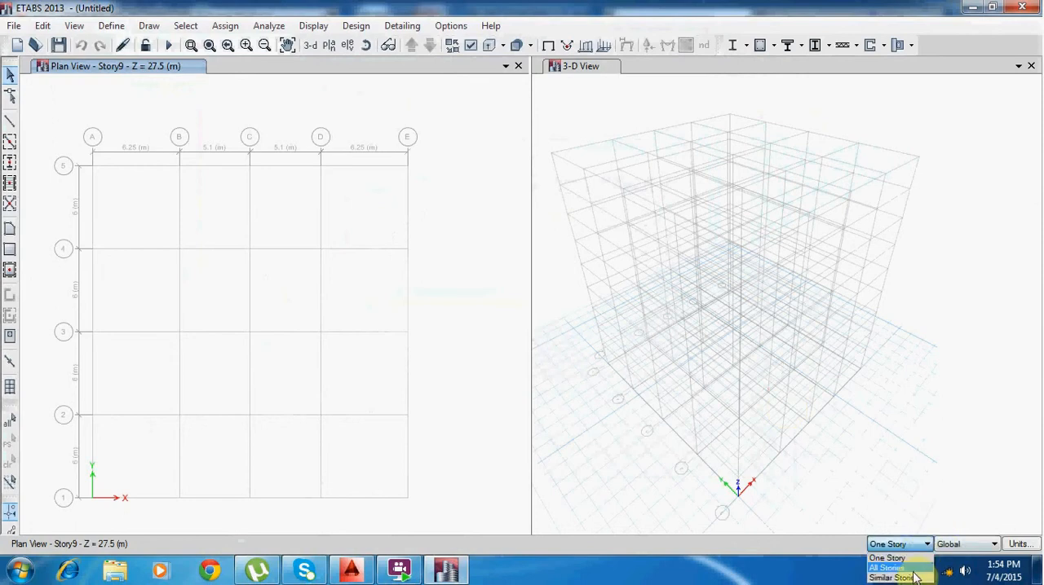
click(897, 568)
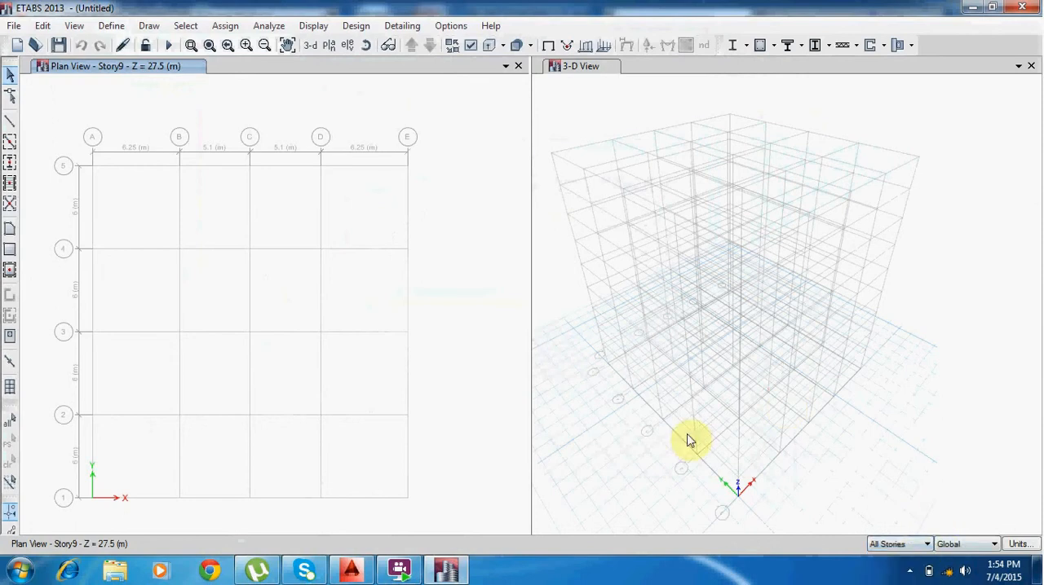
click(10, 143)
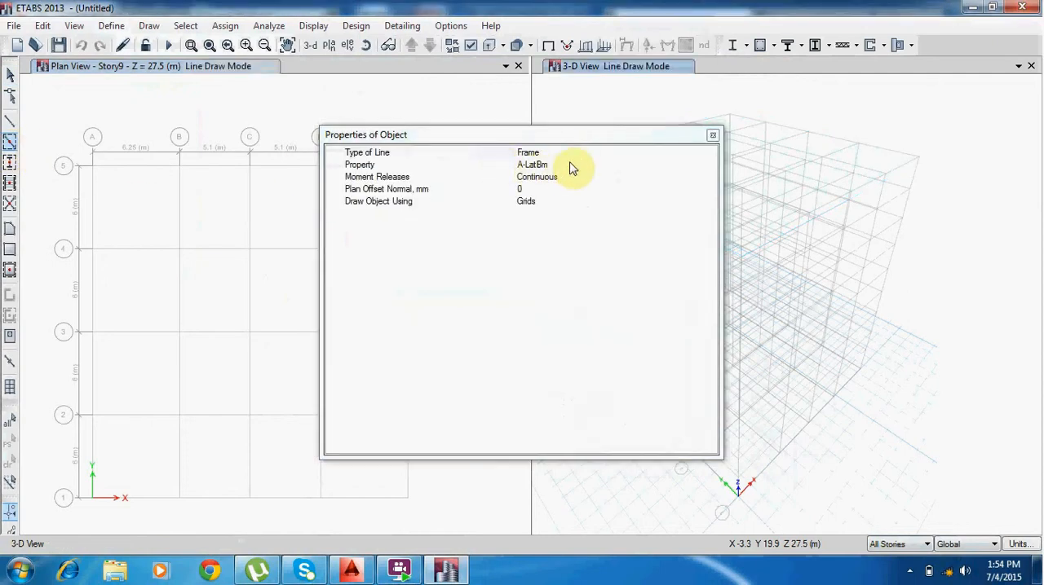
click(568, 167)
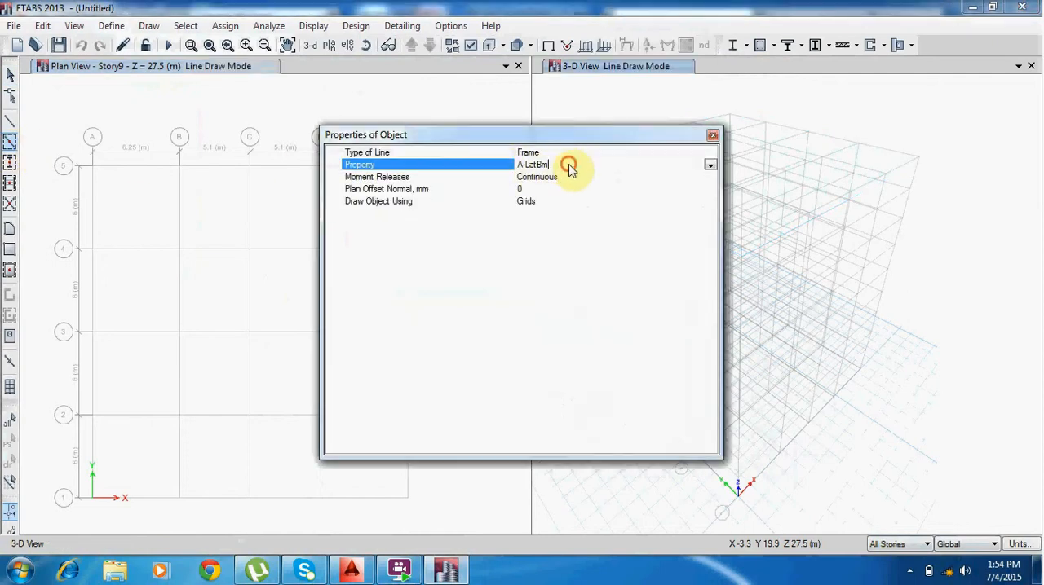
click(711, 165)
click(599, 238)
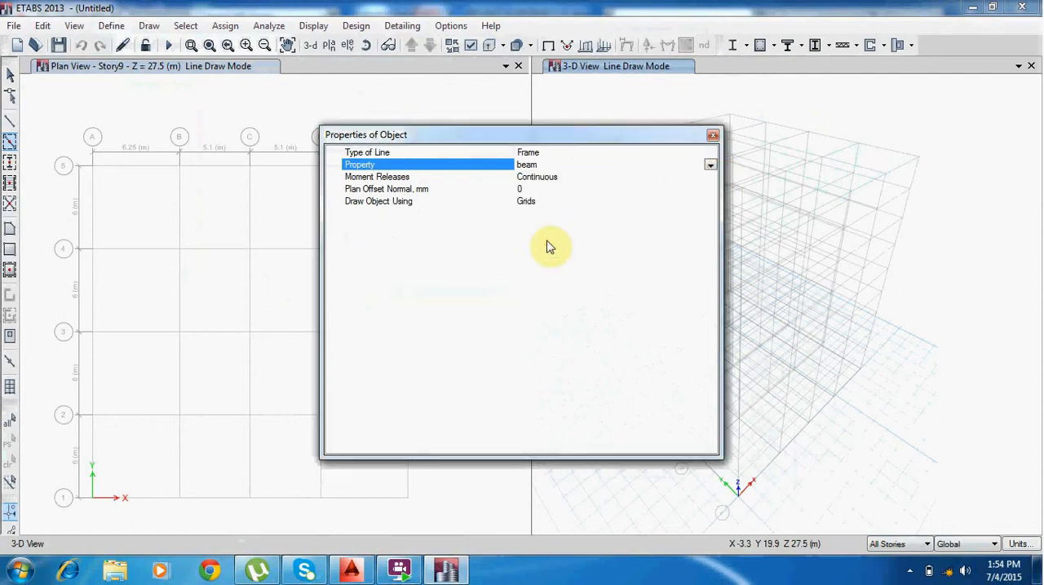
click(715, 137)
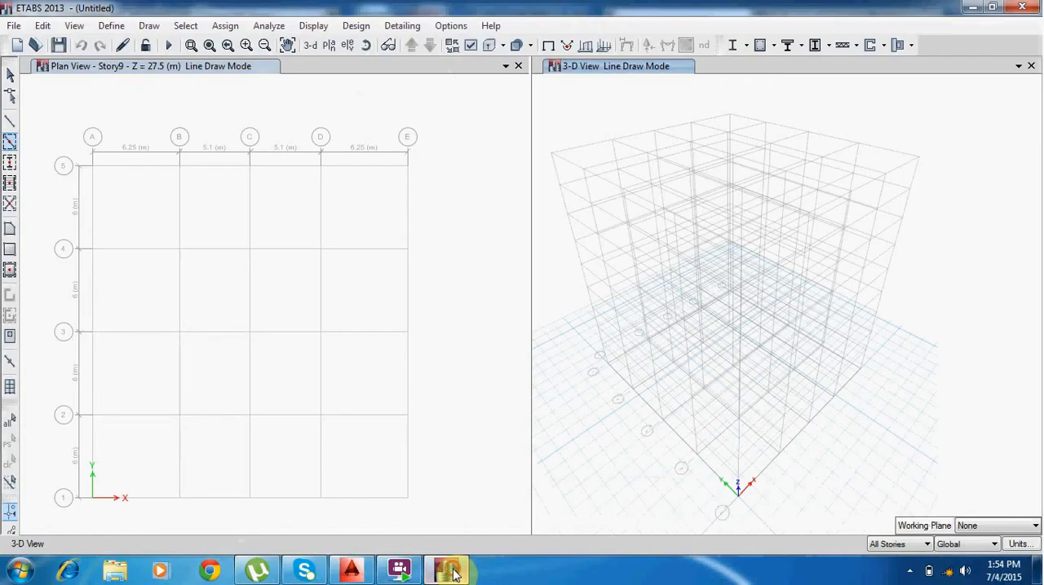
Draw beams on gridline 5 from C to E, and on all gridlines of the D–E bays down to gridline 3.
click(283, 167)
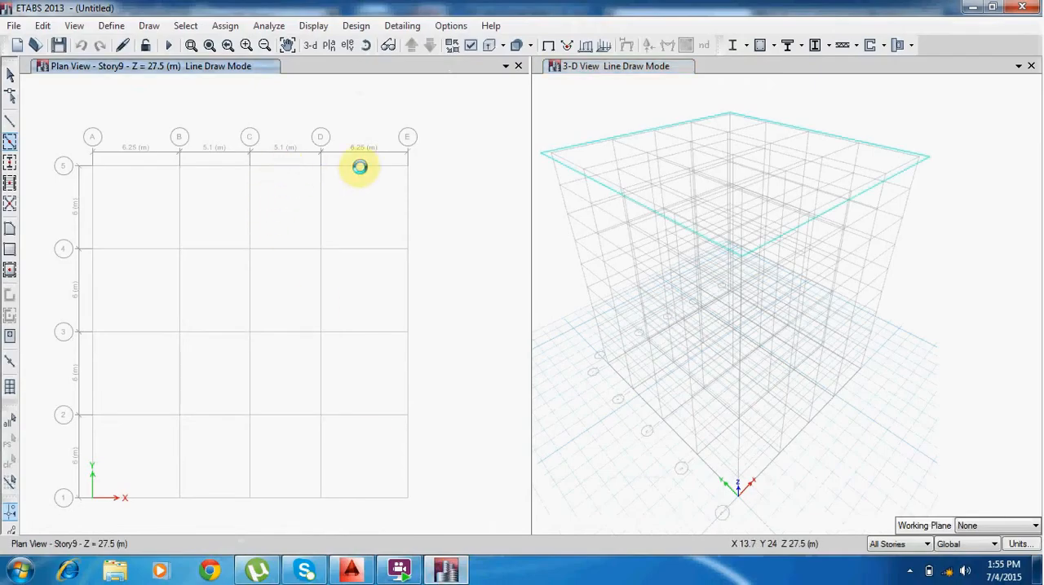
click(419, 160)
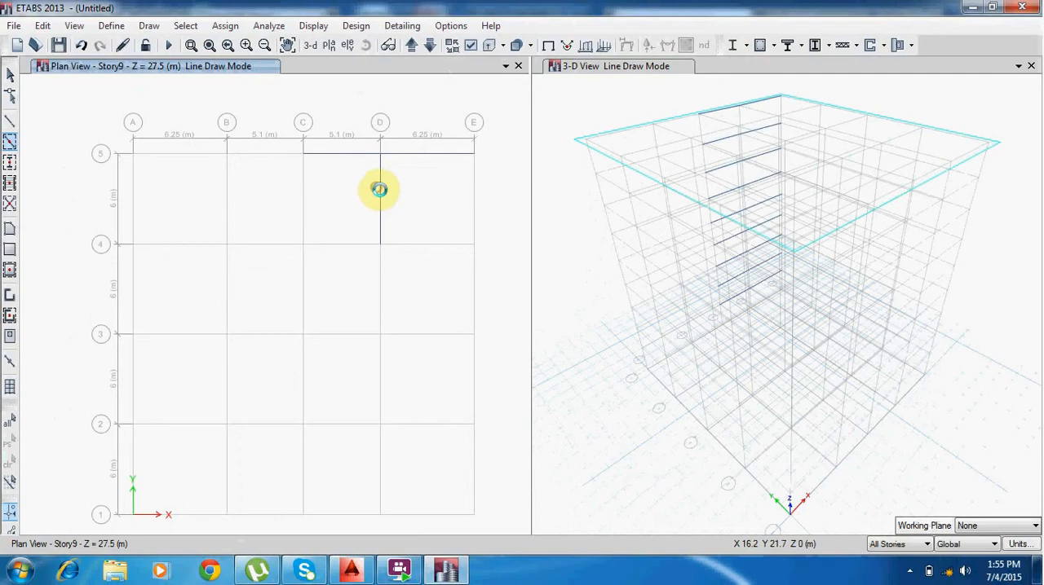
click(379, 189)
click(476, 201)
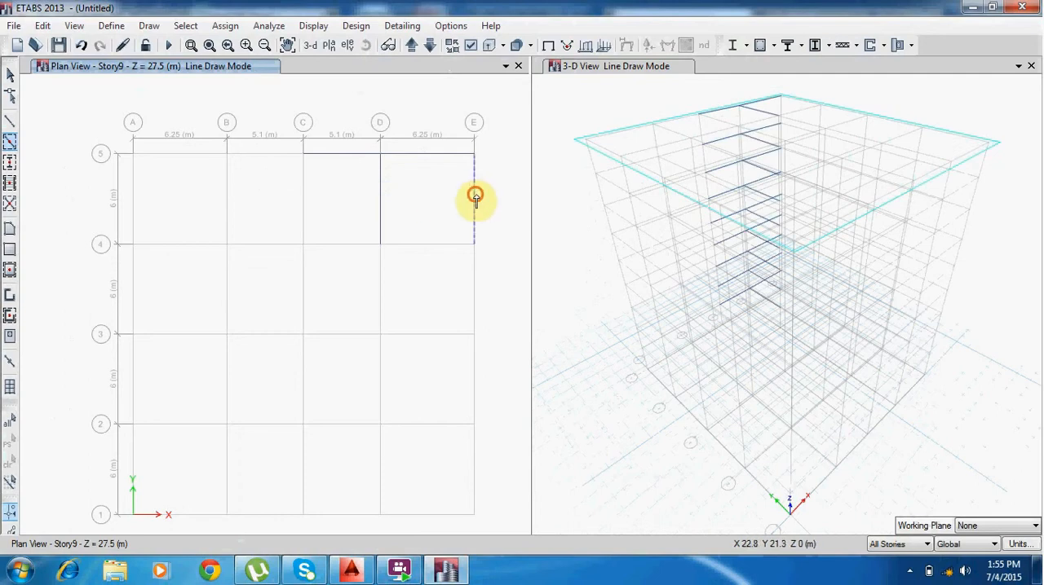
click(449, 243)
click(476, 265)
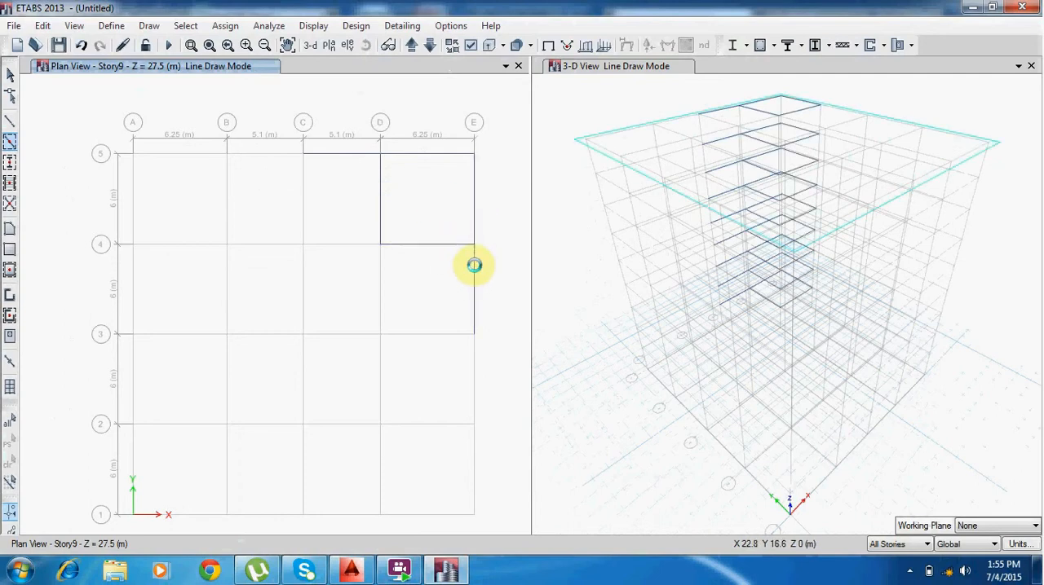
click(378, 282)
click(414, 334)
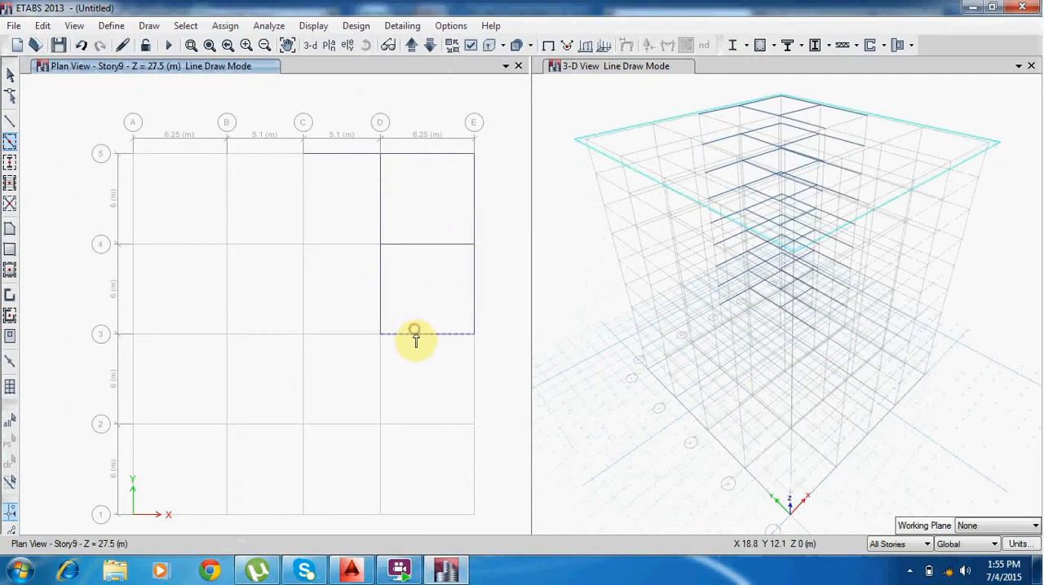
Draw beams along gridlines D and E from 3 to 1, and between D and E on gridlines 2 and 1.
click(379, 373)
click(472, 375)
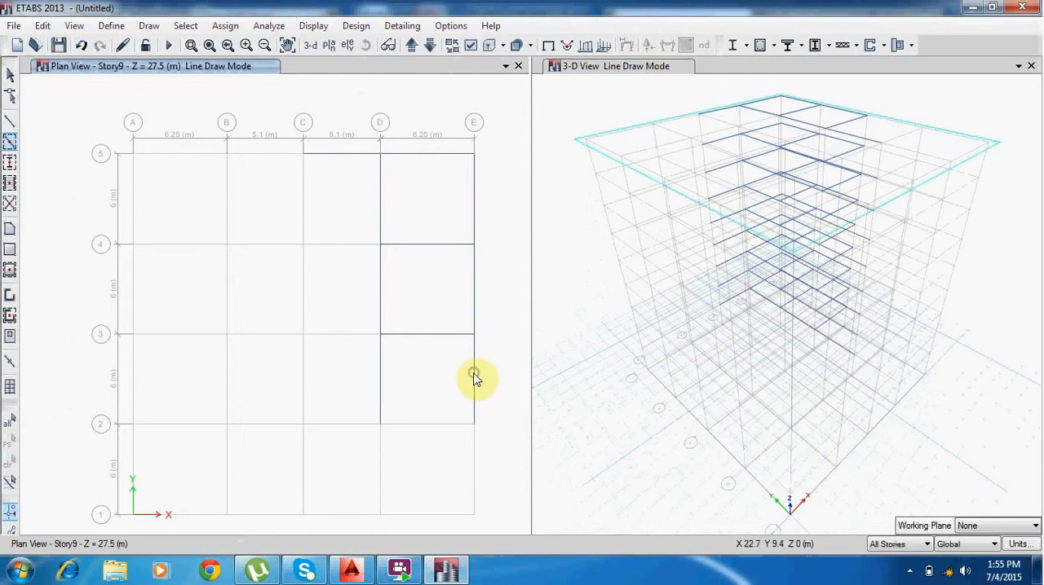
click(449, 422)
click(474, 445)
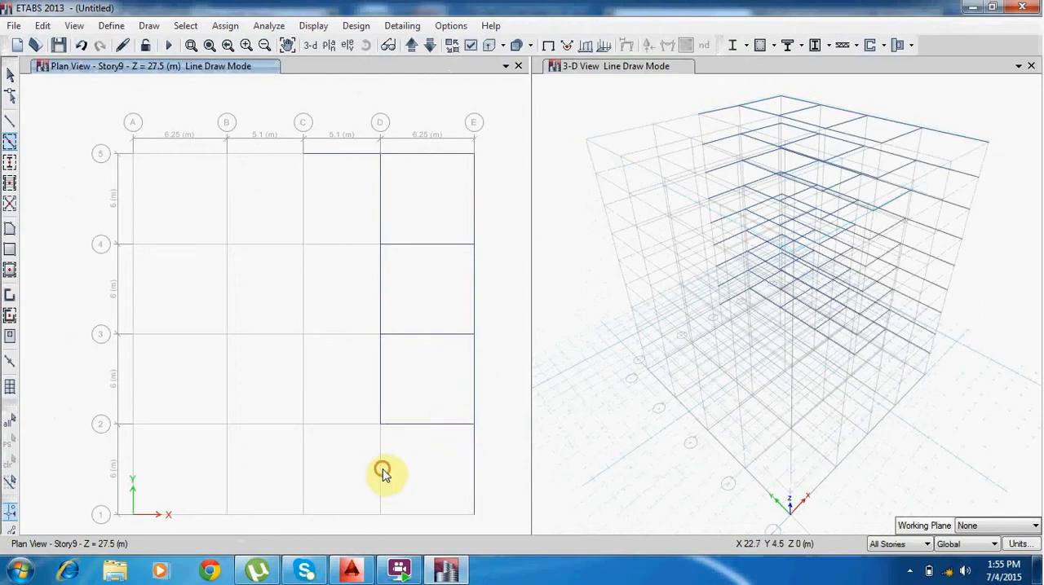
click(379, 473)
click(411, 515)
Draw beams along the full length of gridline C, and between C and D on gridlines 1 to 4.
click(343, 514)
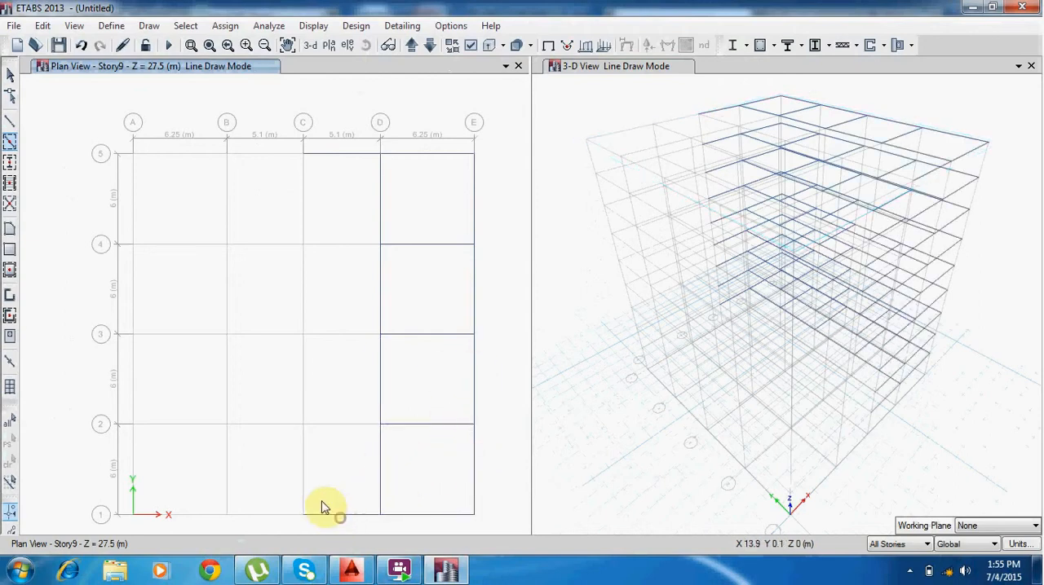
click(303, 477)
click(326, 424)
click(302, 389)
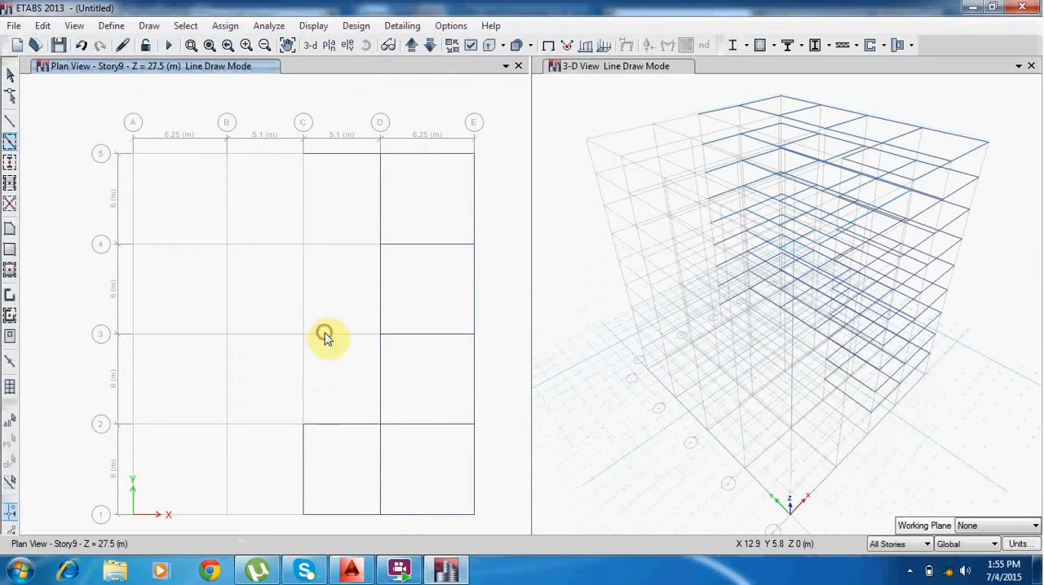
click(324, 334)
click(301, 274)
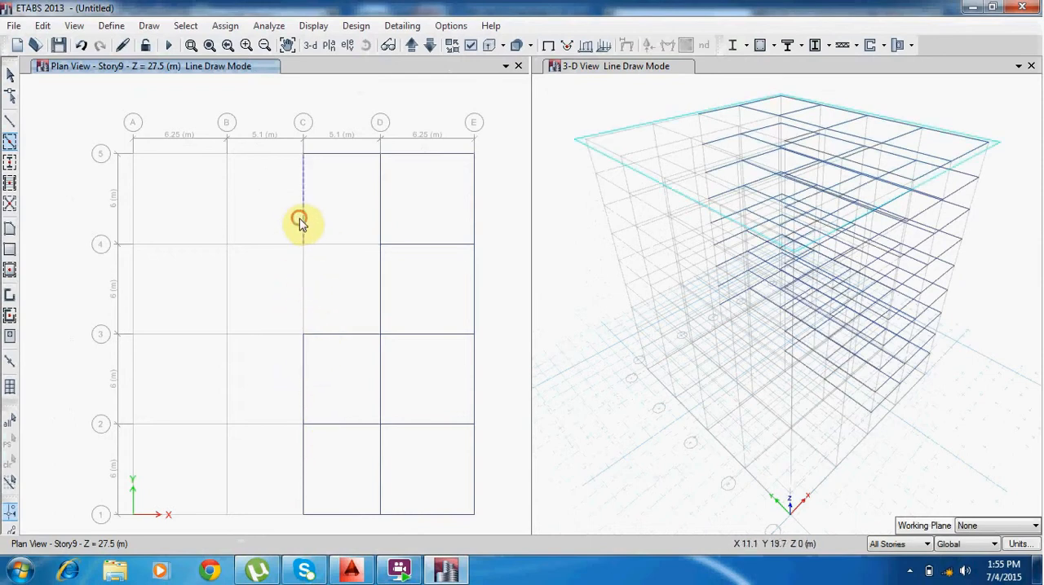
click(300, 218)
click(304, 272)
click(326, 244)
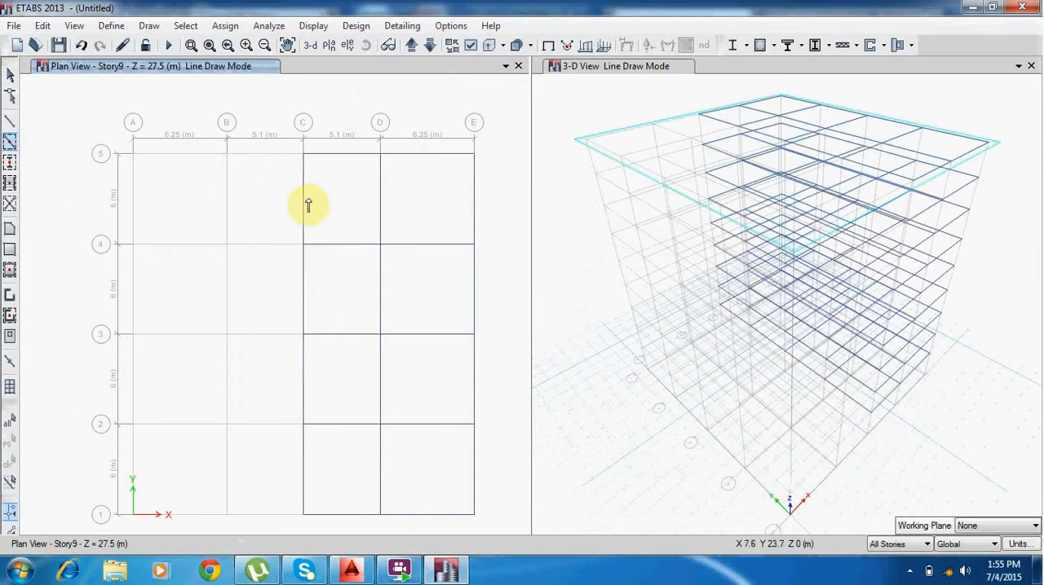
Draw the beams of the A–B and B–C bays on the gridlines from 5 down to 3.
click(281, 155)
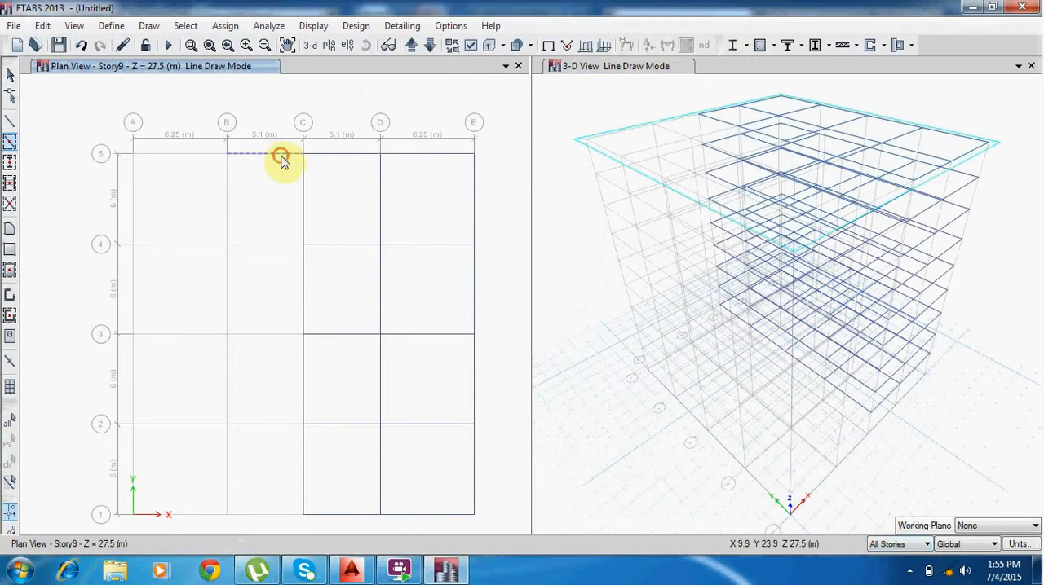
click(225, 199)
click(195, 155)
click(132, 192)
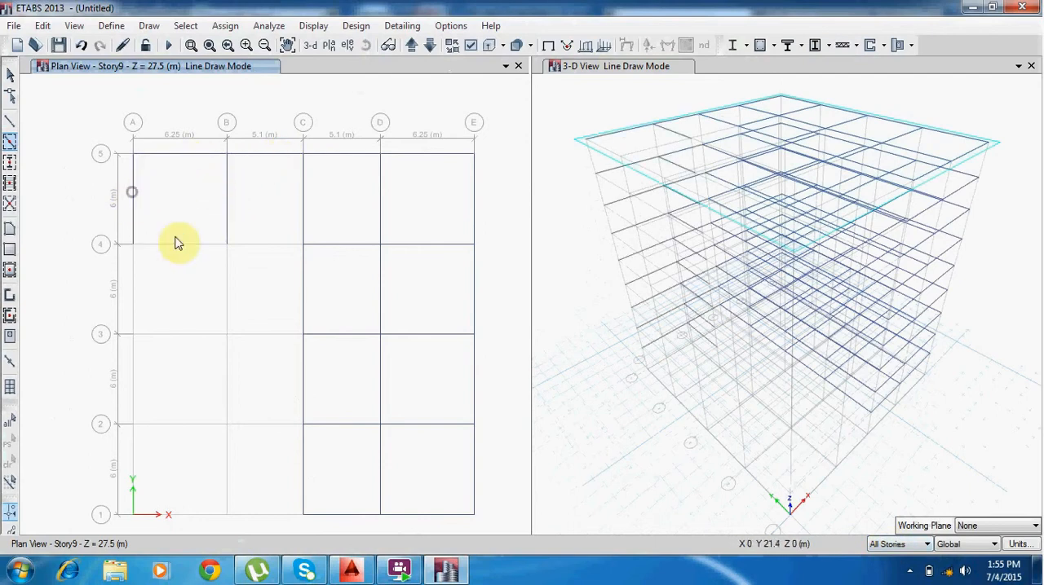
click(203, 243)
click(249, 244)
click(226, 281)
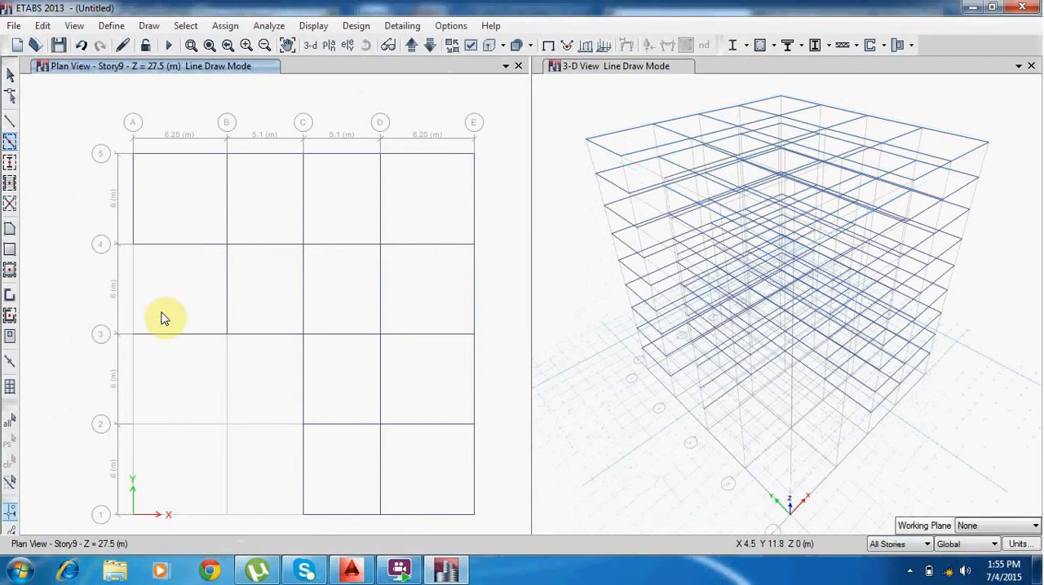
click(134, 302)
Draw the remaining beams of the A–B and B–C bays from gridline 3 to 1, and leave beam drawing.
click(135, 361)
click(175, 424)
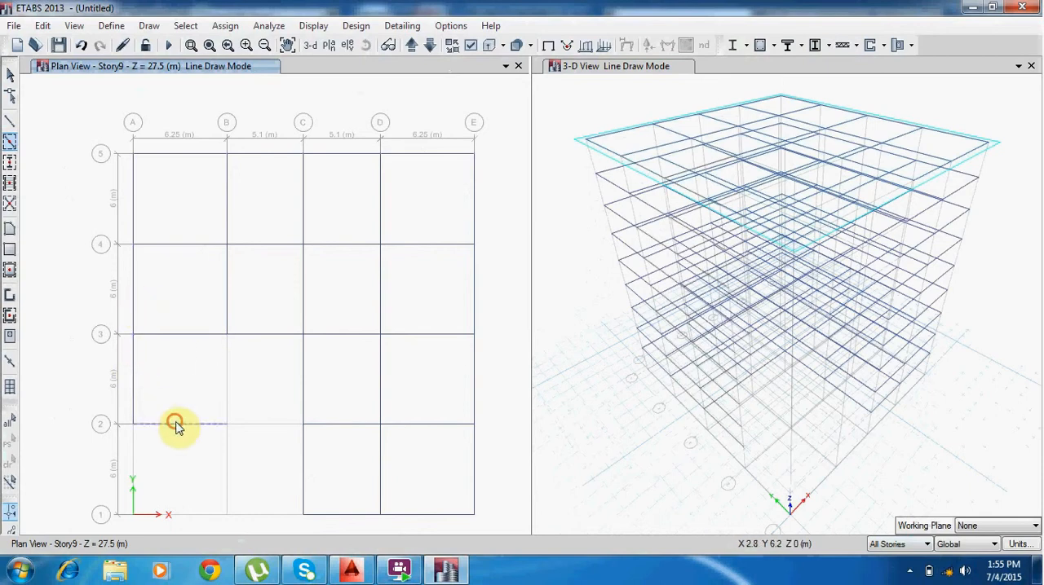
click(220, 378)
click(244, 424)
click(228, 454)
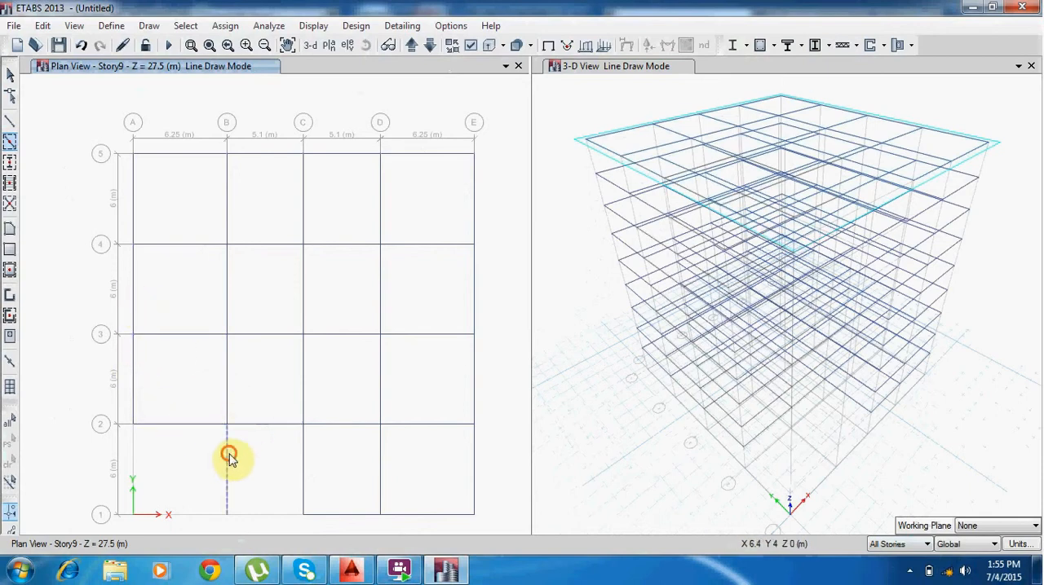
click(258, 514)
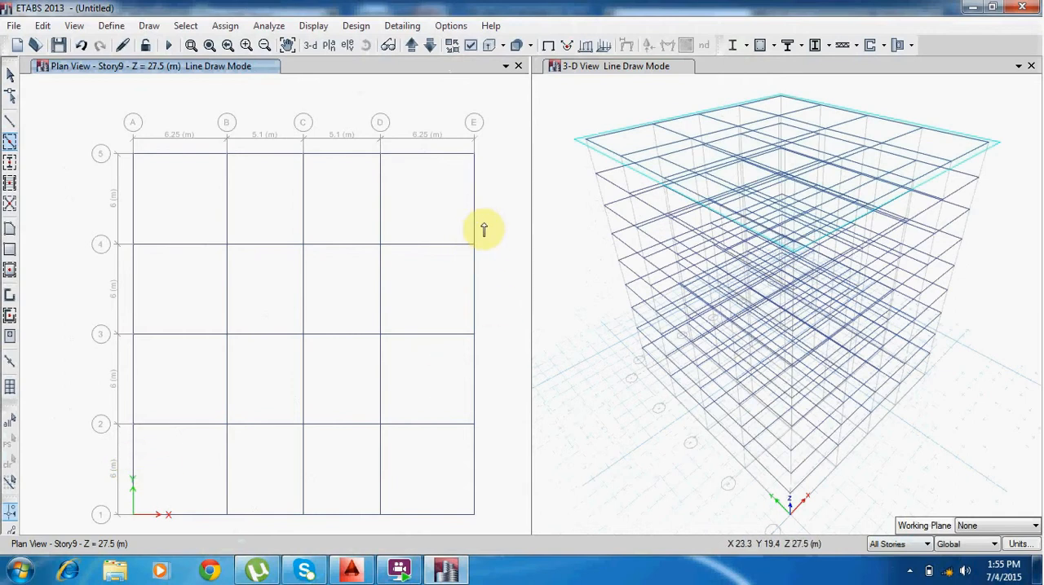
key(Escape)
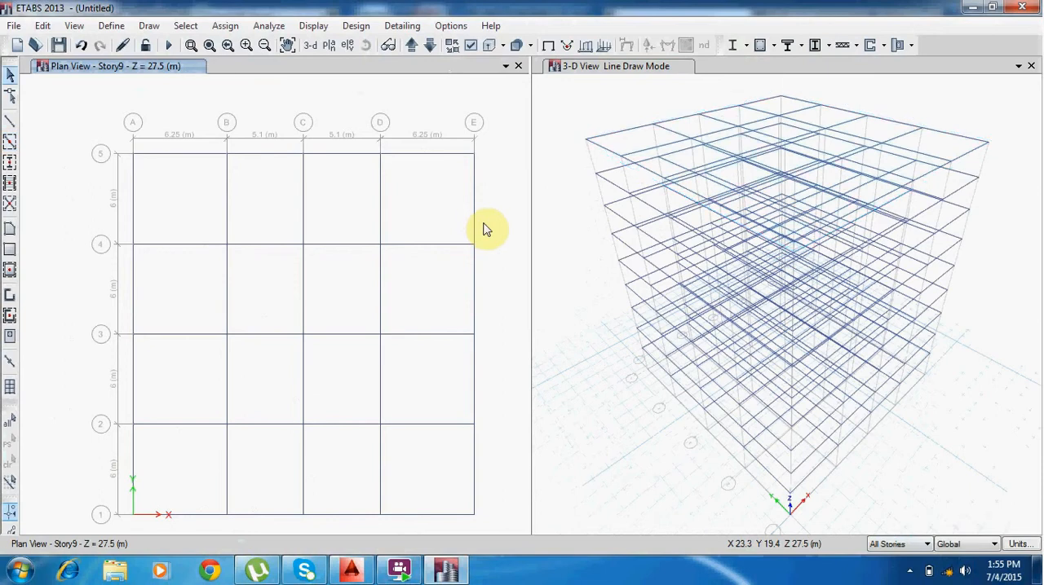
Start Quick Draw Columns with the cl section, and check the column layout on the AutoCAD plan.
click(10, 163)
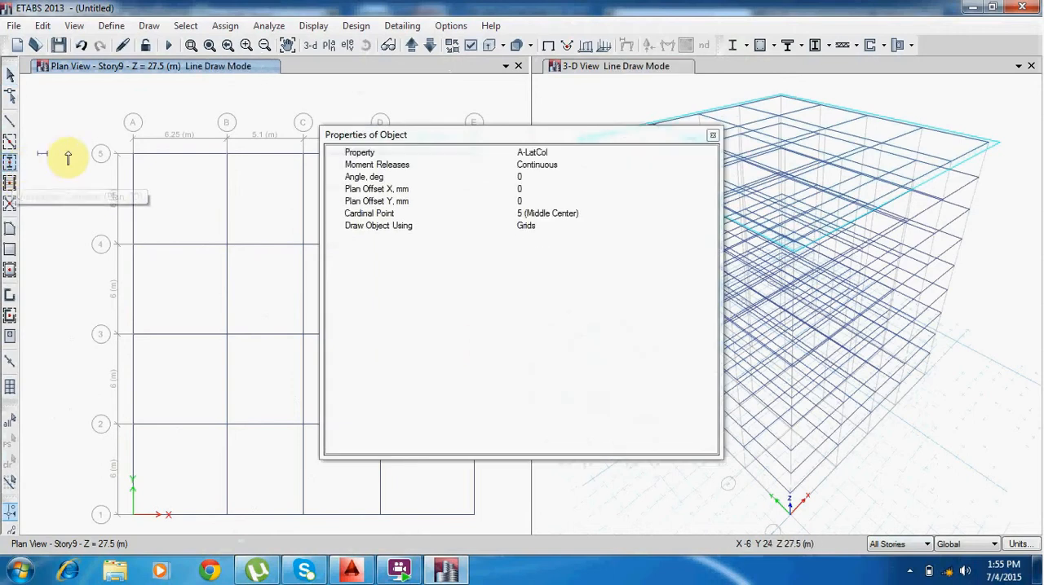
click(584, 150)
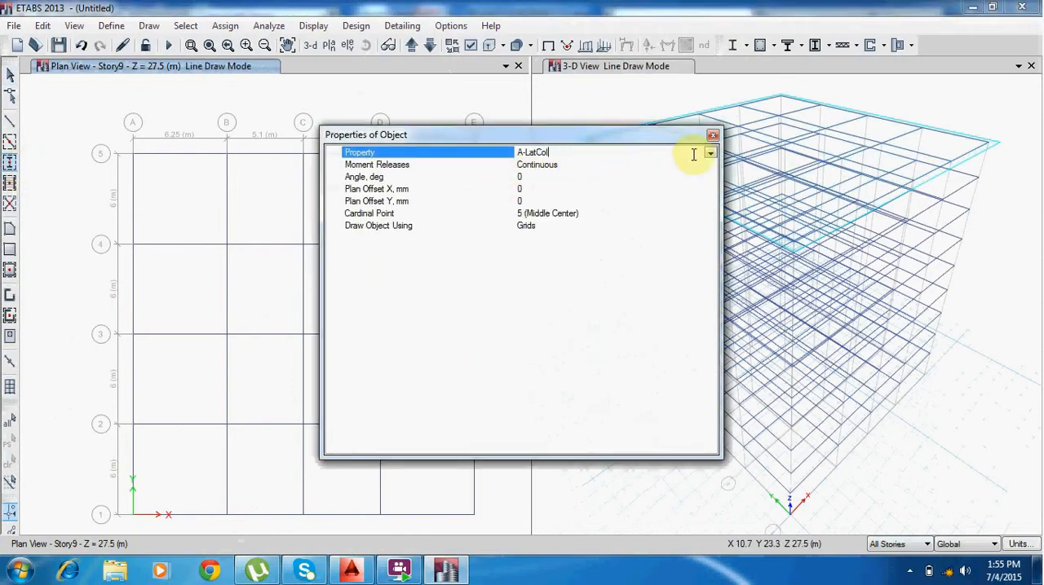
click(711, 153)
scroll(604, 221, down, 1)
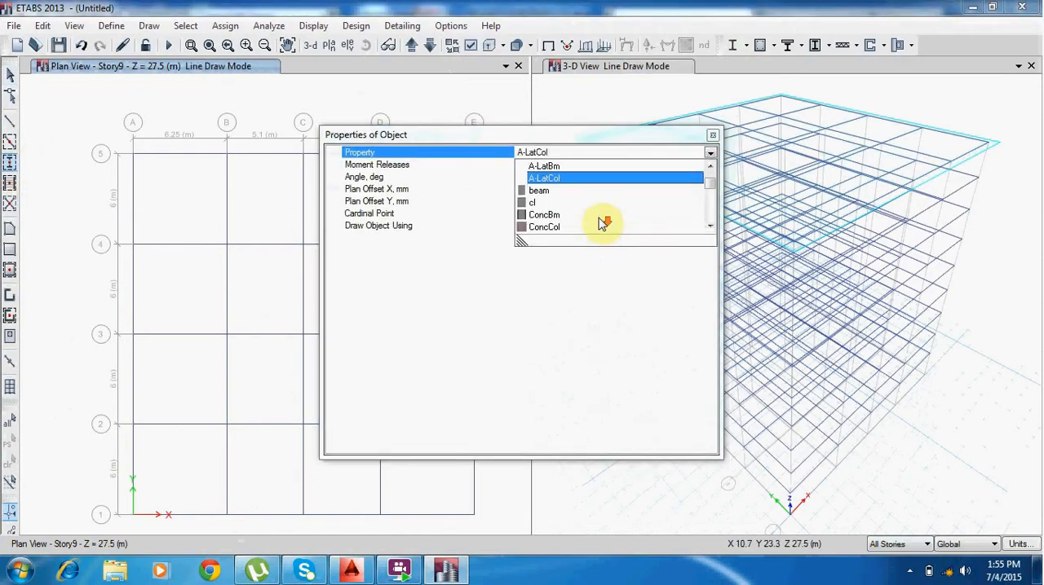
click(554, 204)
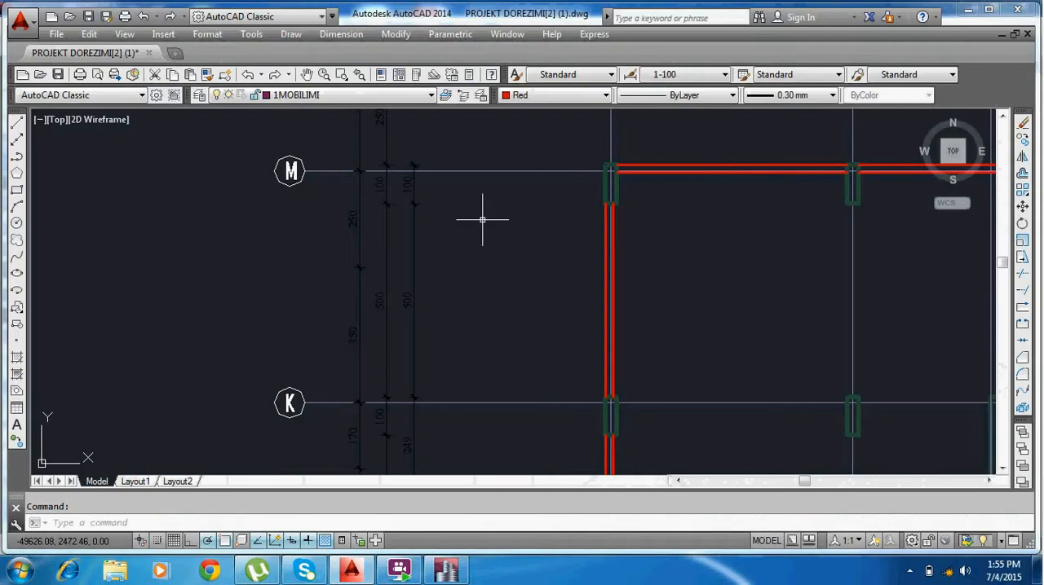
click(355, 573)
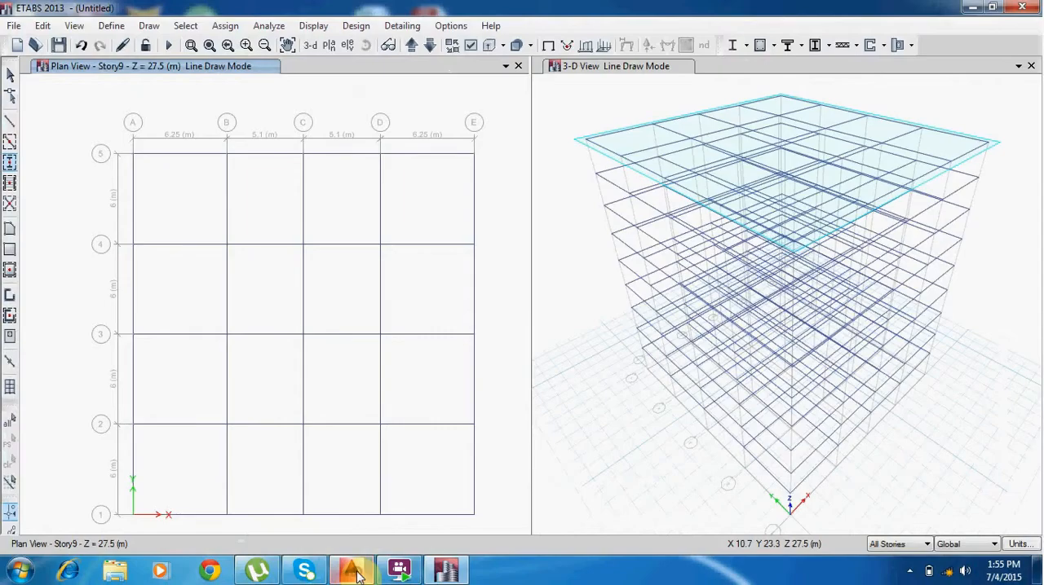
Place columns at the five grid points A to E along gridline 5.
click(133, 154)
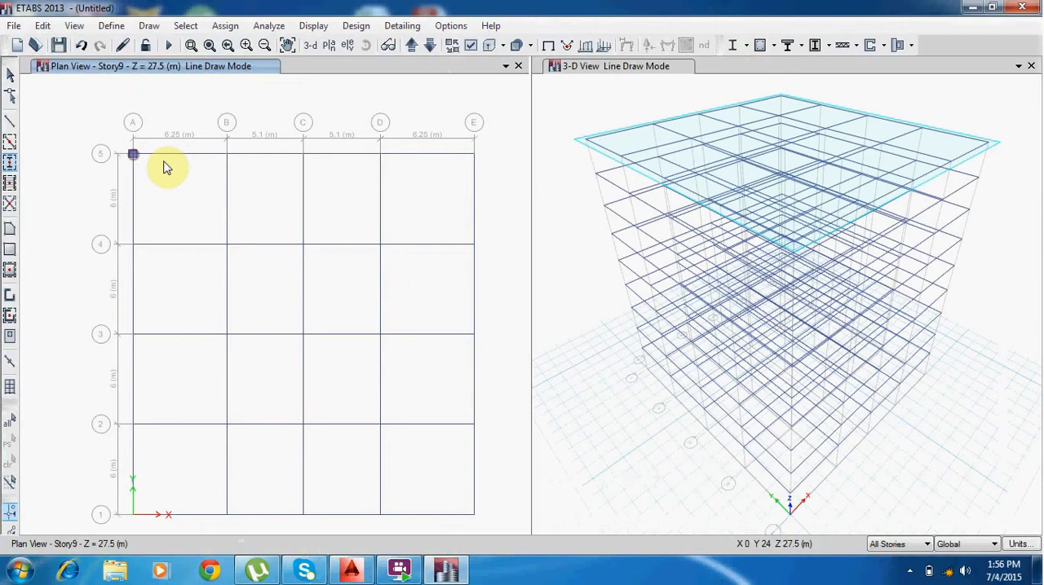
click(226, 155)
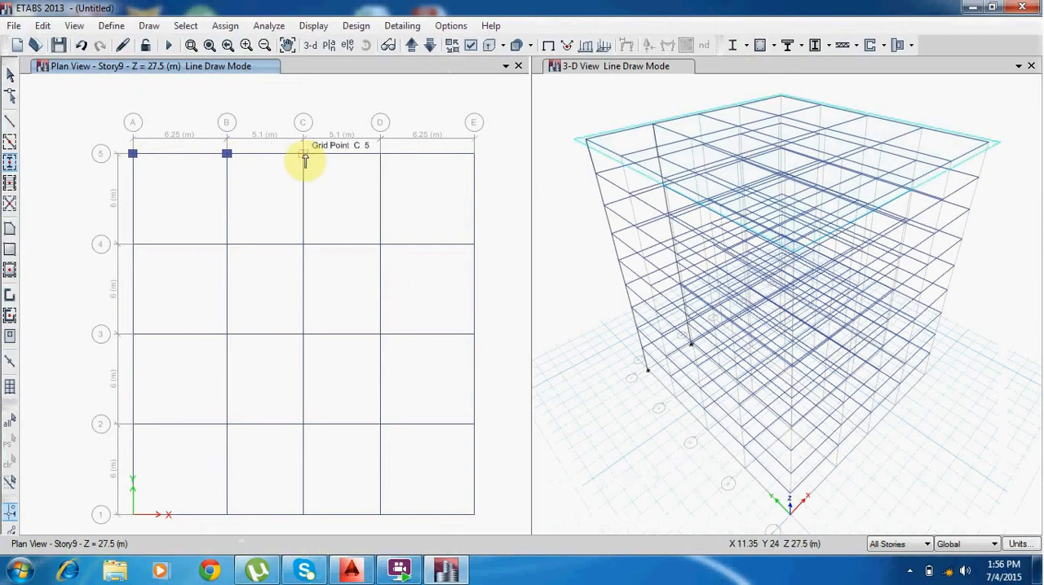
click(303, 155)
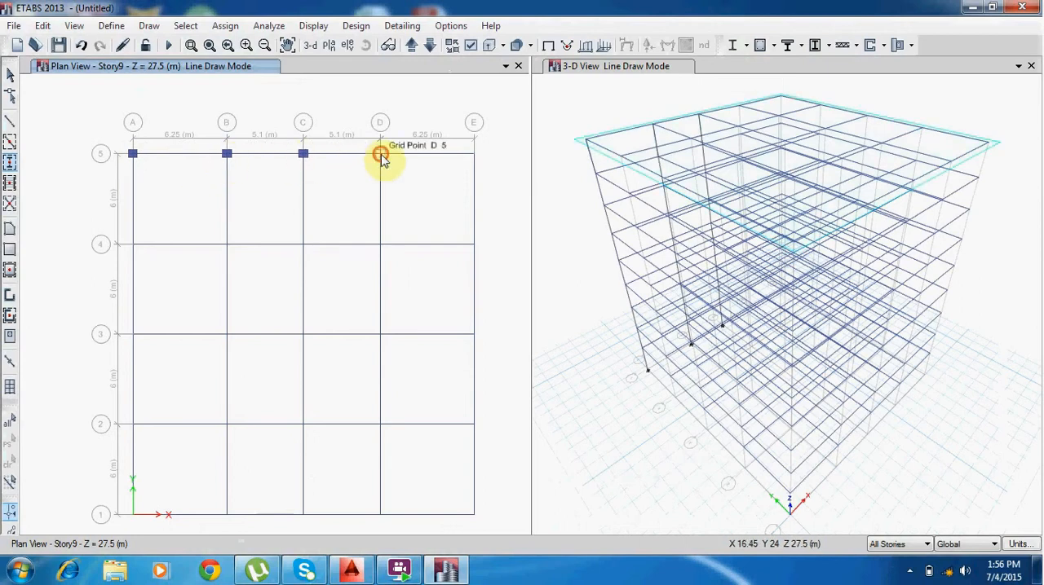
click(380, 154)
click(474, 155)
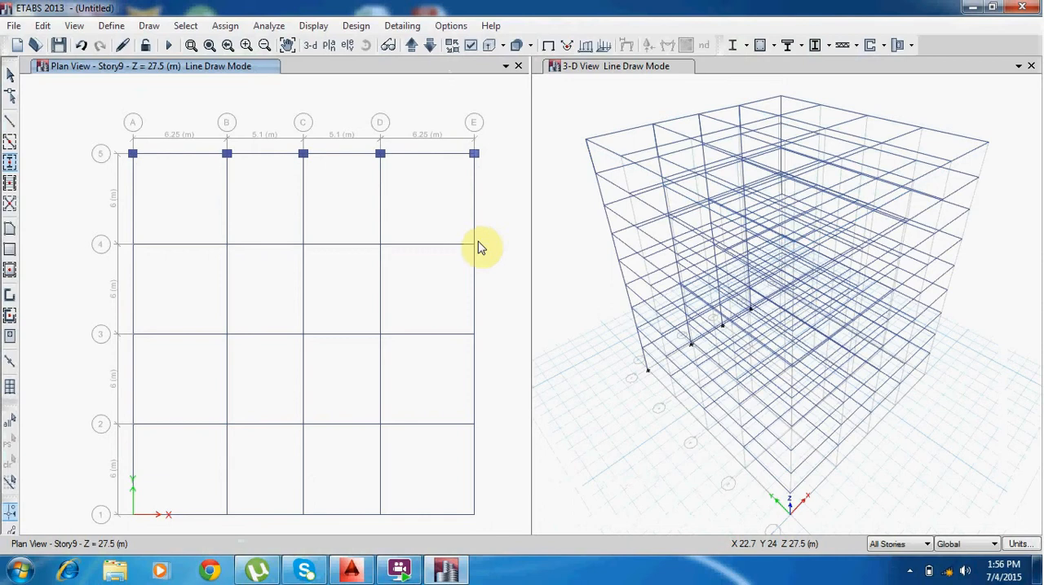
Place columns at the grid points E to A along gridline 4.
click(474, 244)
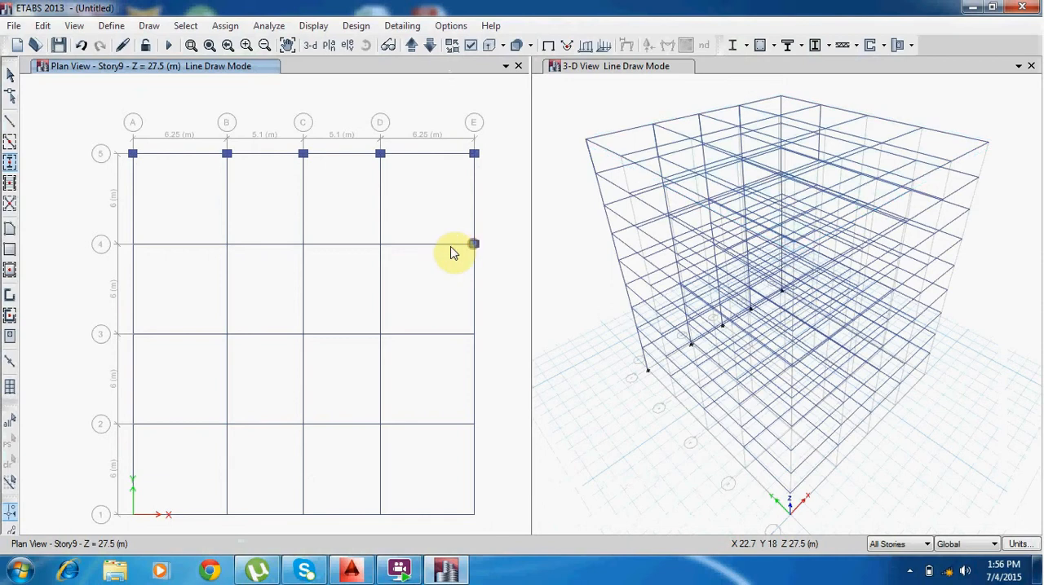
click(379, 245)
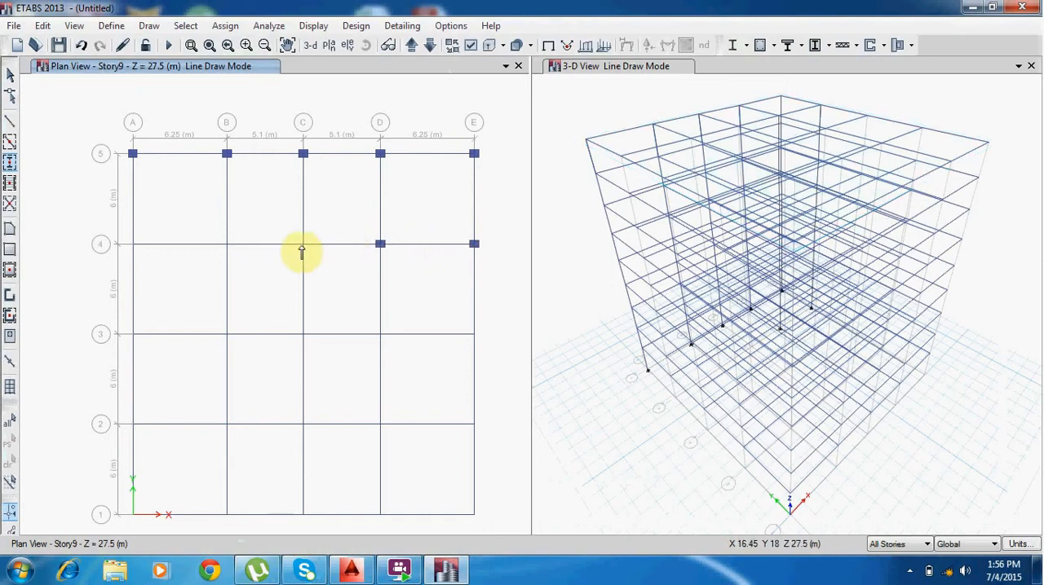
click(303, 245)
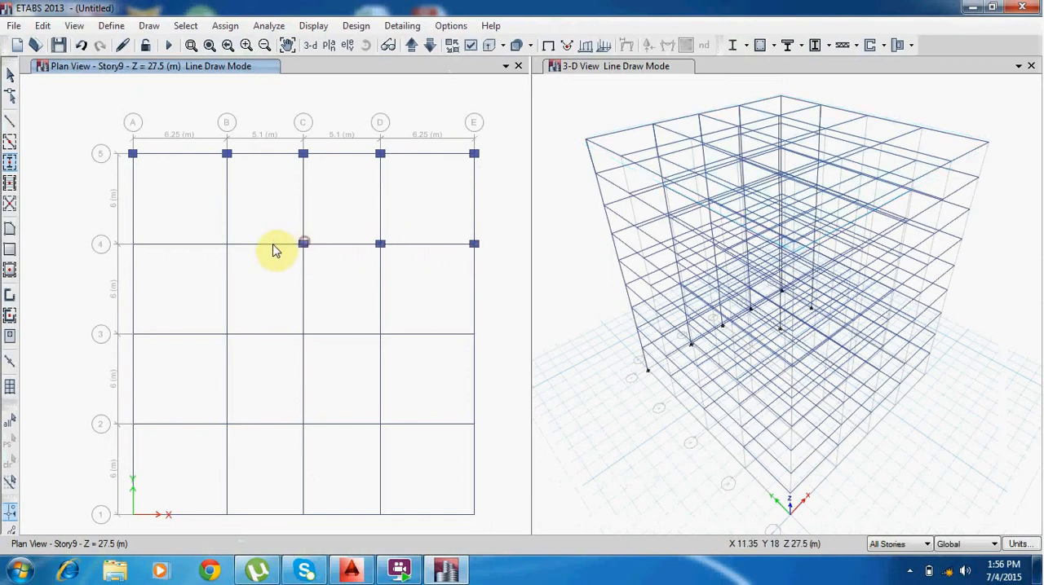
click(227, 244)
click(133, 245)
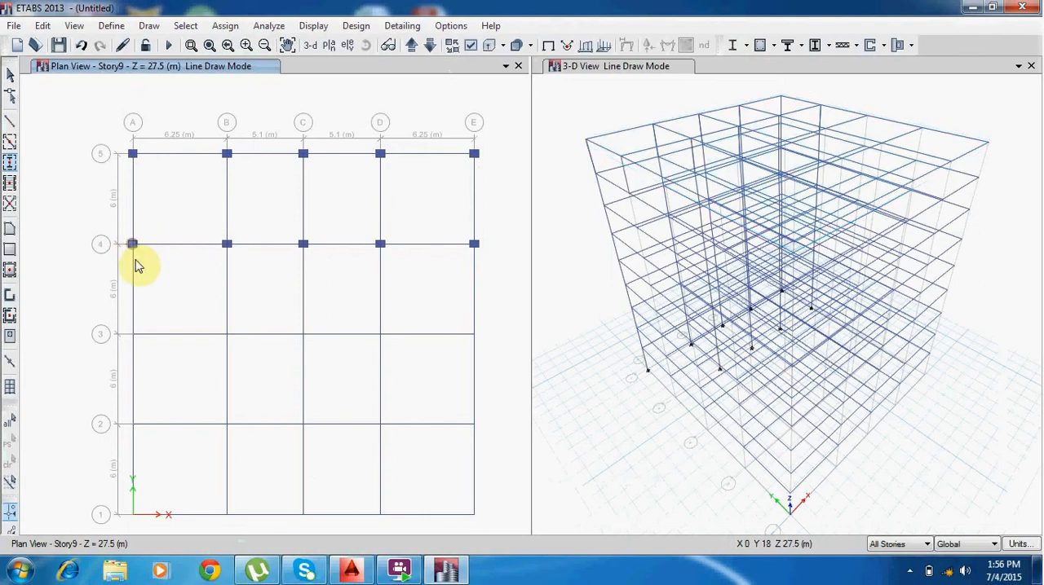
Place columns at the grid points A to E along gridline 3.
click(132, 334)
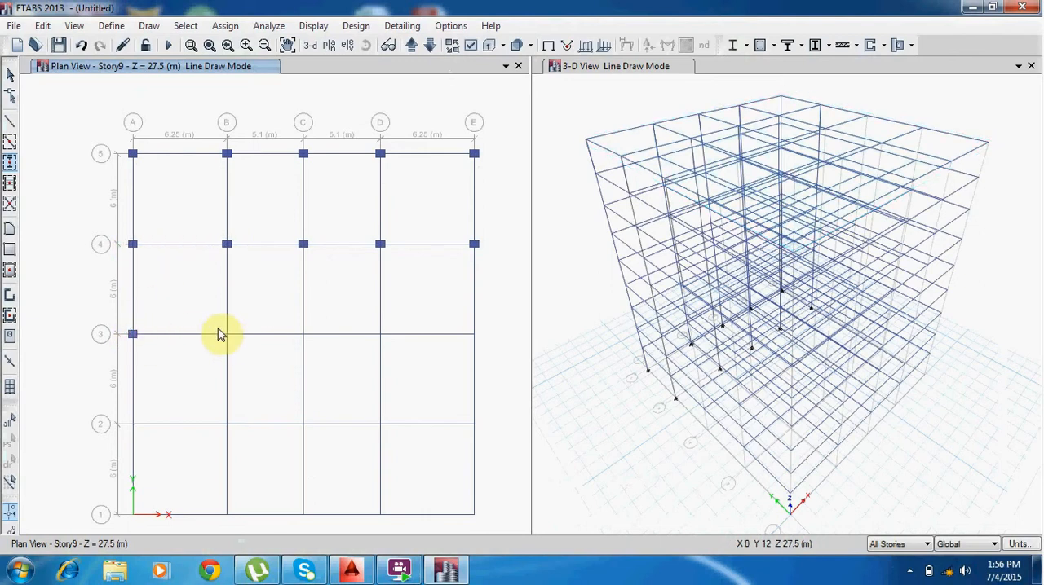
click(227, 334)
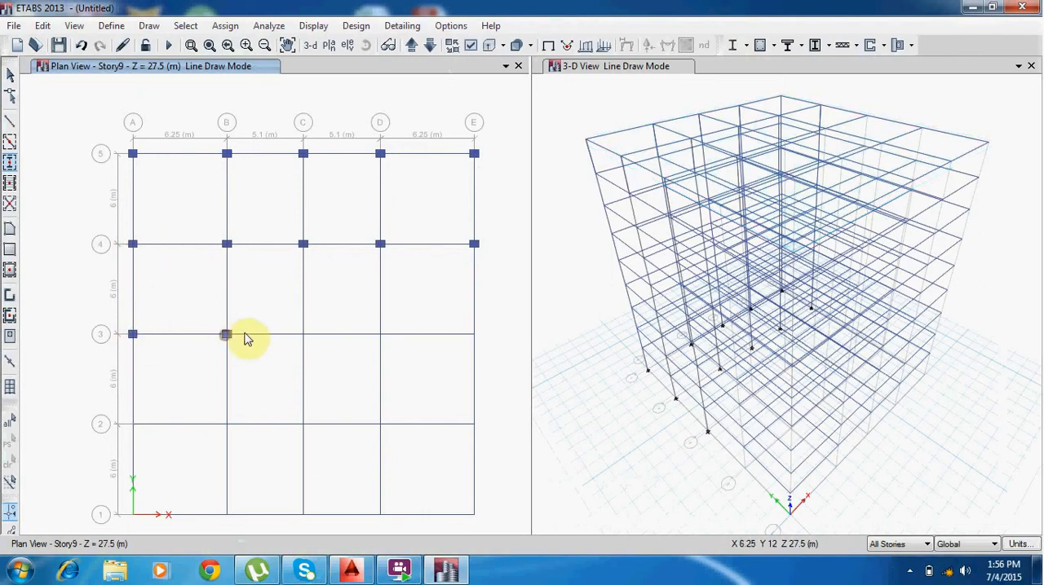
click(303, 335)
click(380, 334)
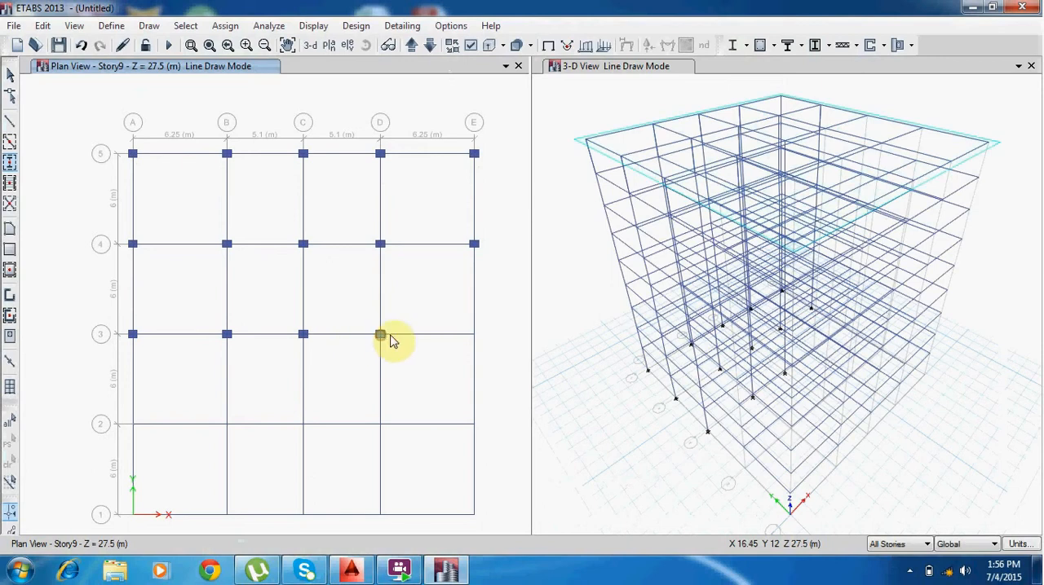
click(474, 334)
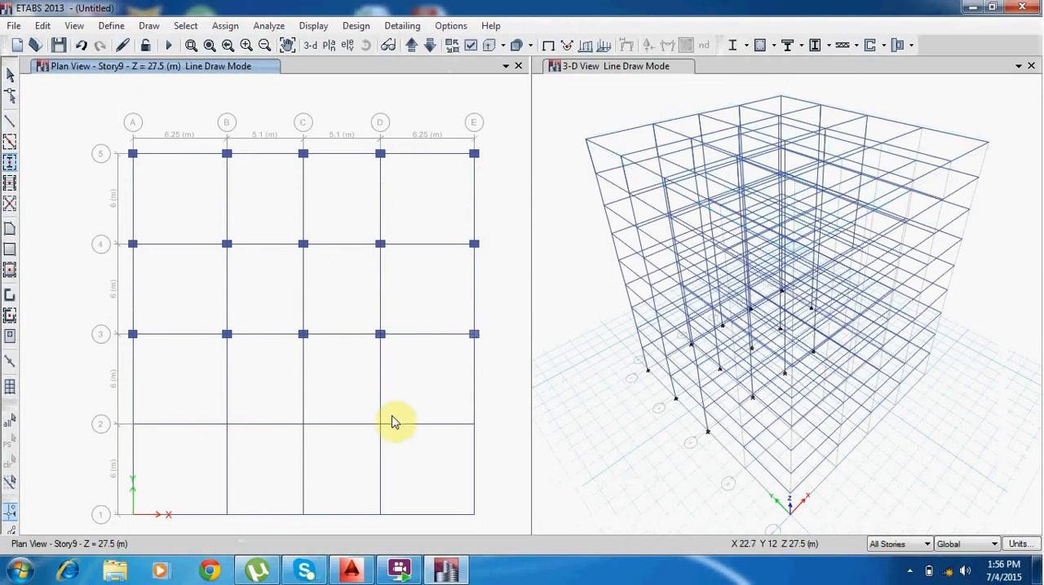
Place columns at D2 and E2, and at all five grid points along gridline 1.
click(380, 424)
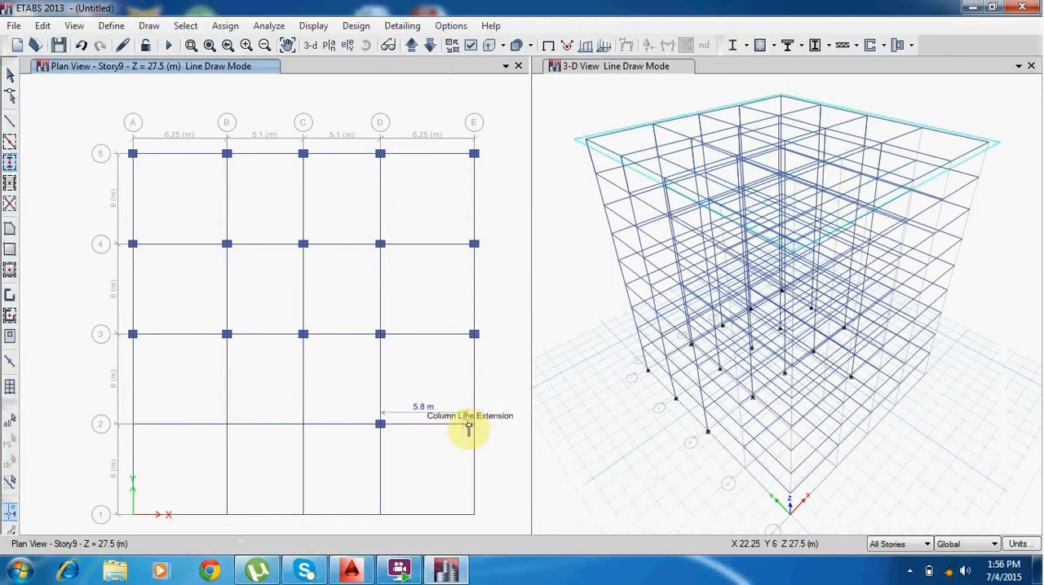
click(473, 424)
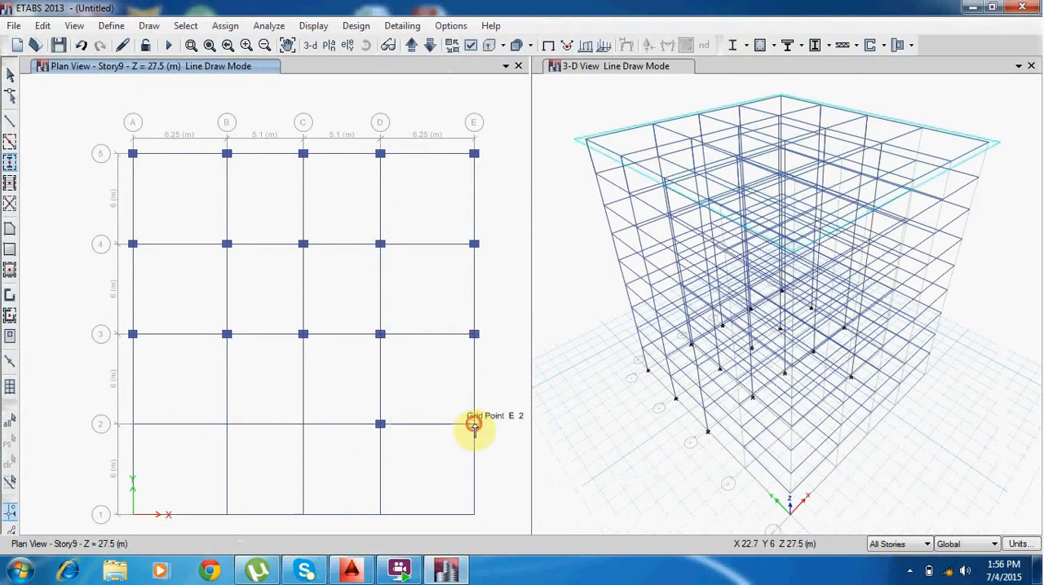
click(474, 514)
click(380, 515)
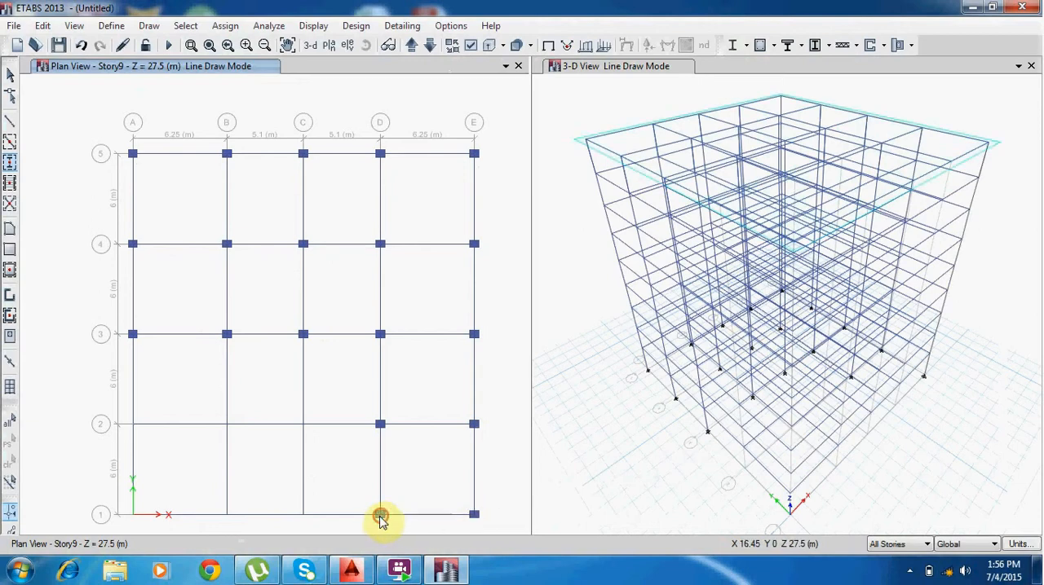
click(303, 515)
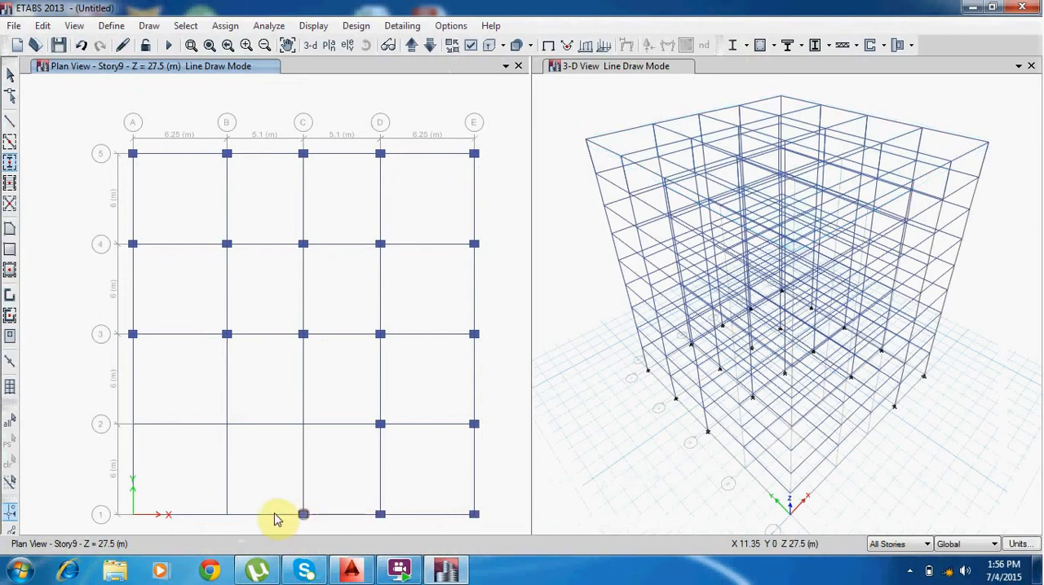
click(227, 515)
click(135, 515)
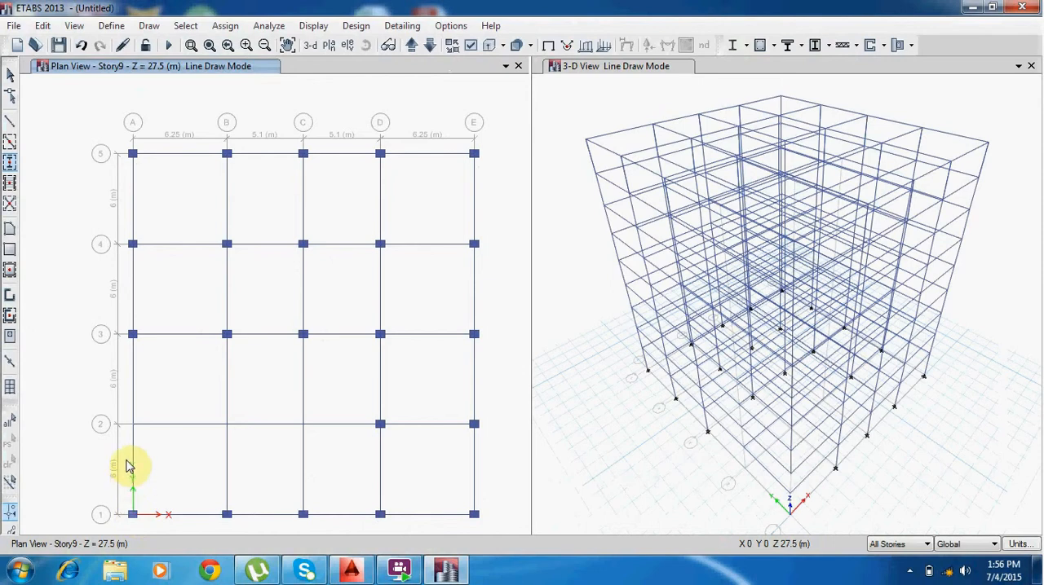
Place the remaining columns at A2, B2 and C2, and leave column drawing.
click(134, 426)
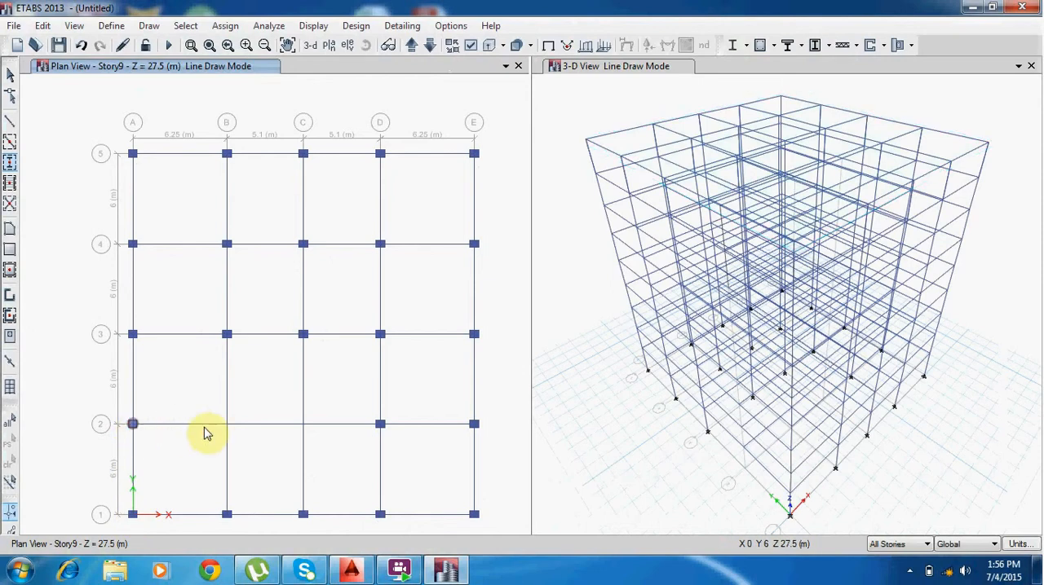
click(226, 425)
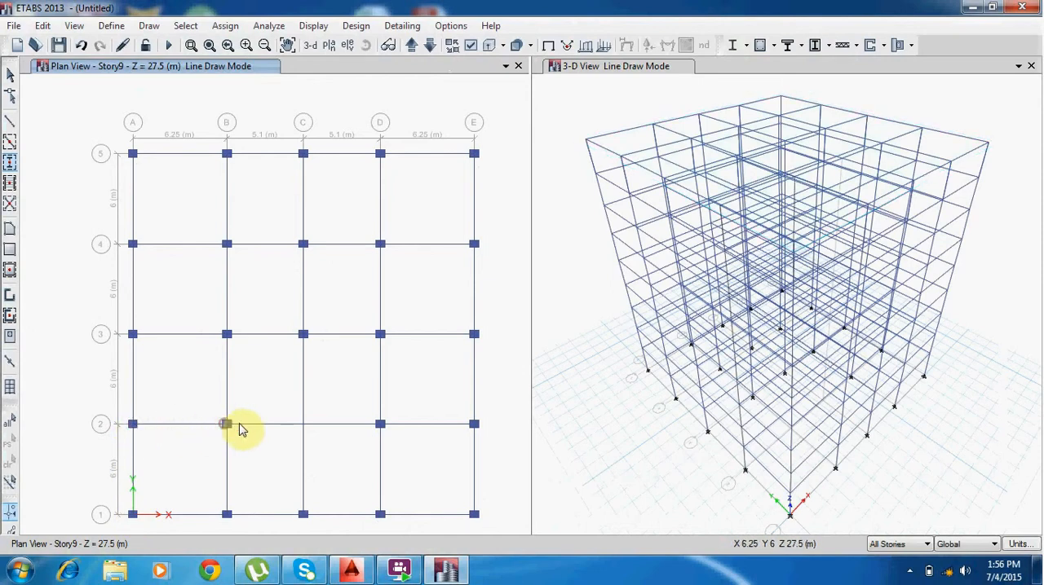
click(304, 425)
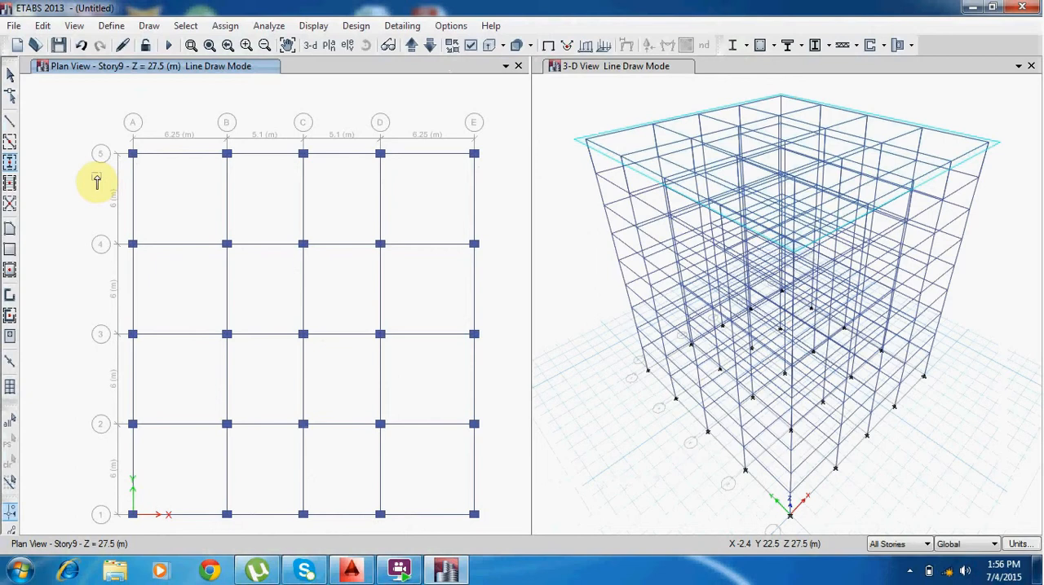
key(Escape)
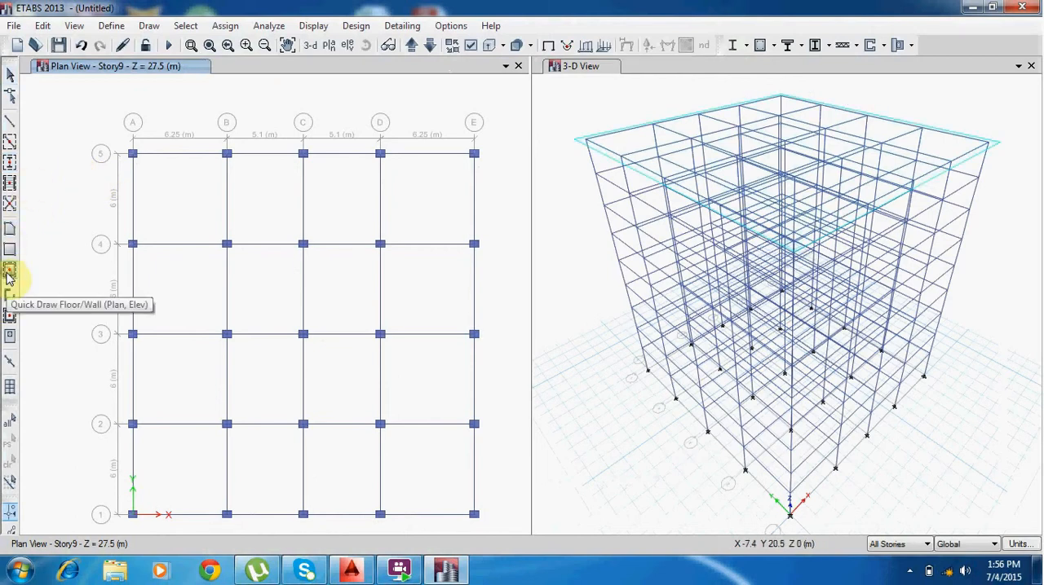
Quick-draw floor slabs with the Slab2 property in the four bays between gridlines 5 and 4.
click(10, 275)
click(538, 151)
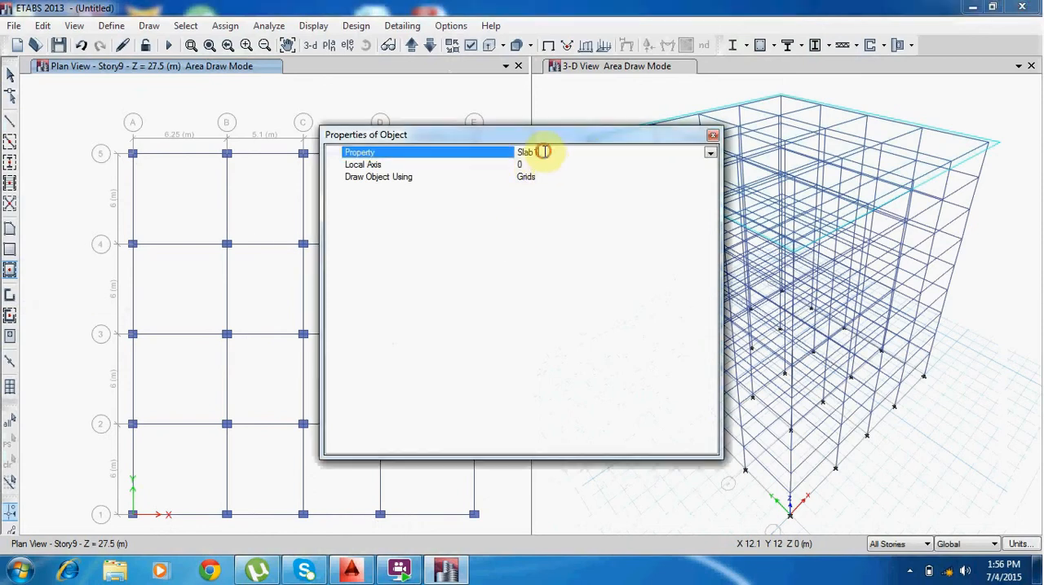
click(711, 154)
click(523, 214)
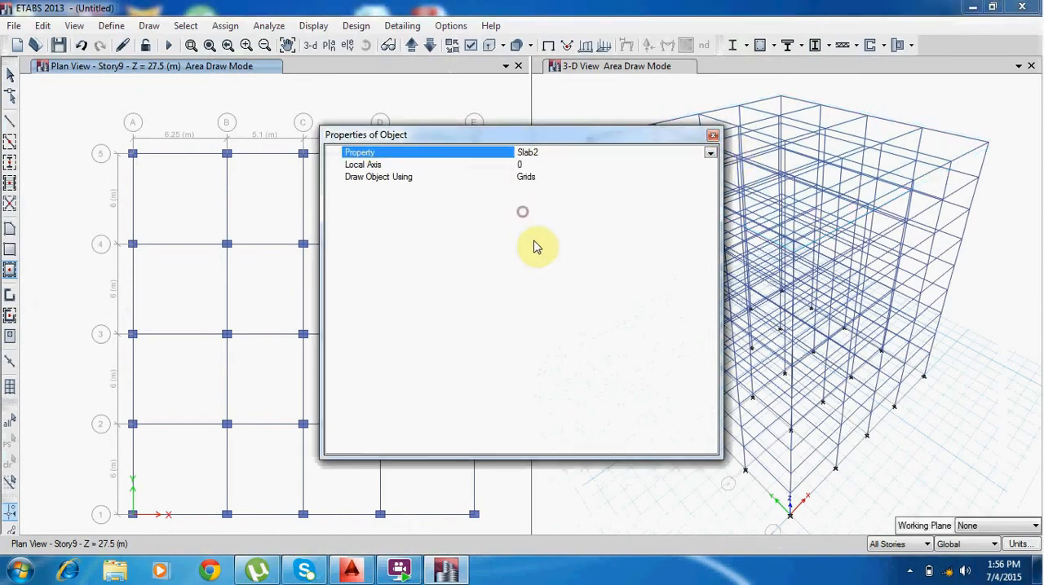
click(713, 135)
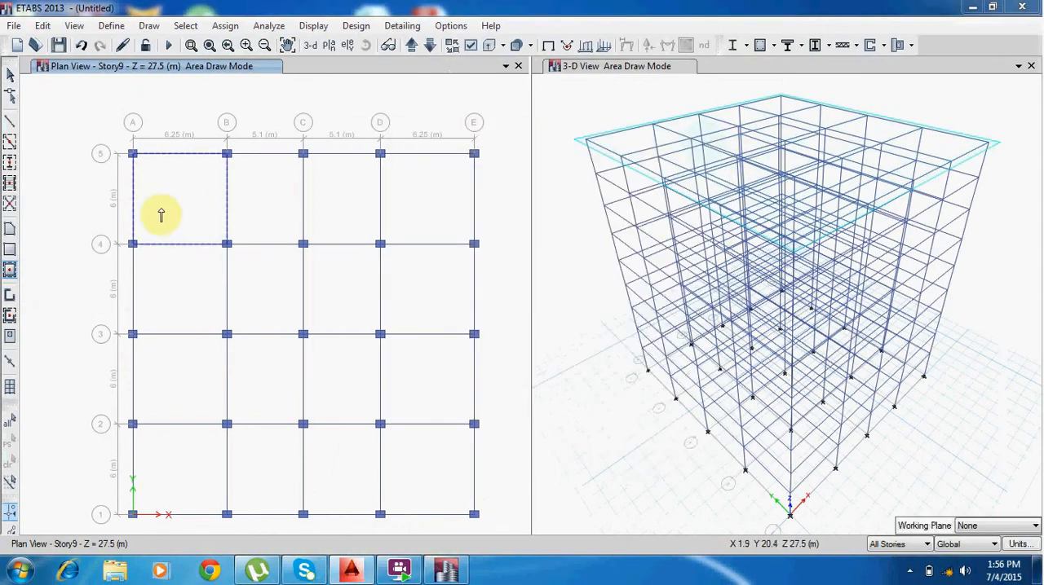
click(179, 199)
click(247, 194)
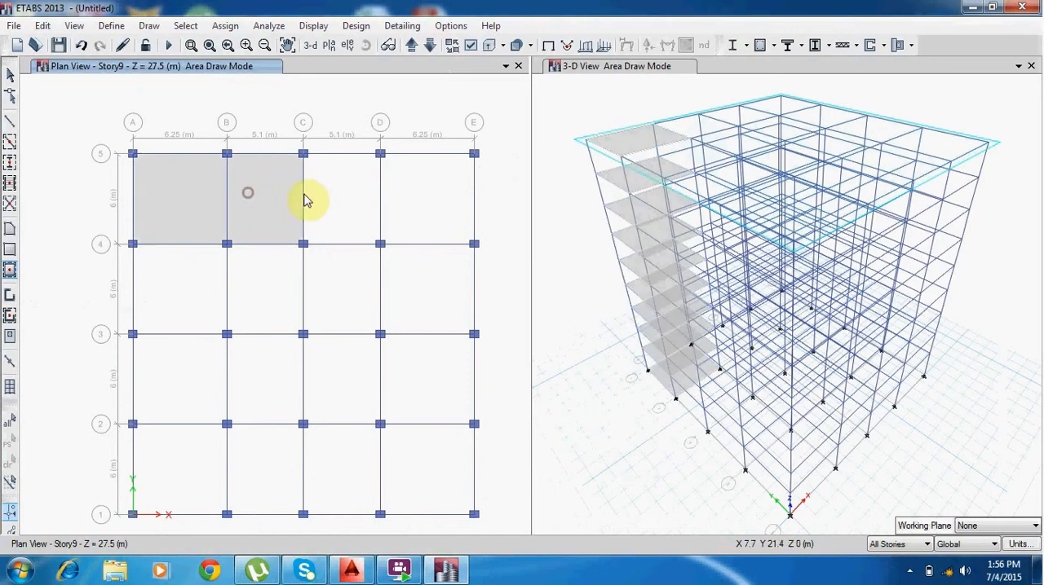
click(334, 198)
click(443, 204)
Fill the bays between gridlines 4 and 3 and between gridlines 3 and 2 with Slab2 floor slabs.
click(445, 273)
click(354, 291)
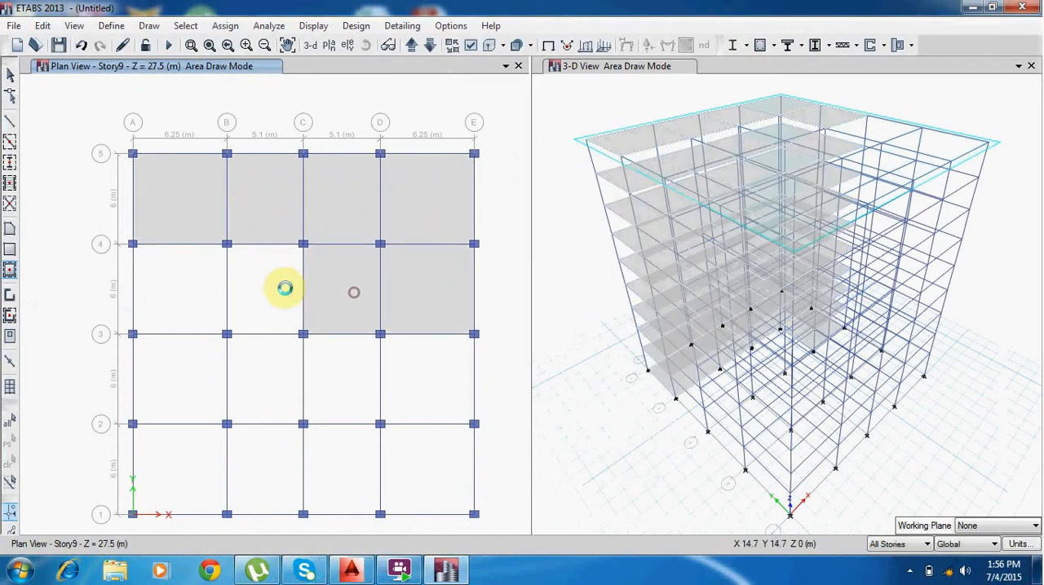
click(278, 290)
click(203, 292)
click(181, 382)
click(243, 380)
click(328, 378)
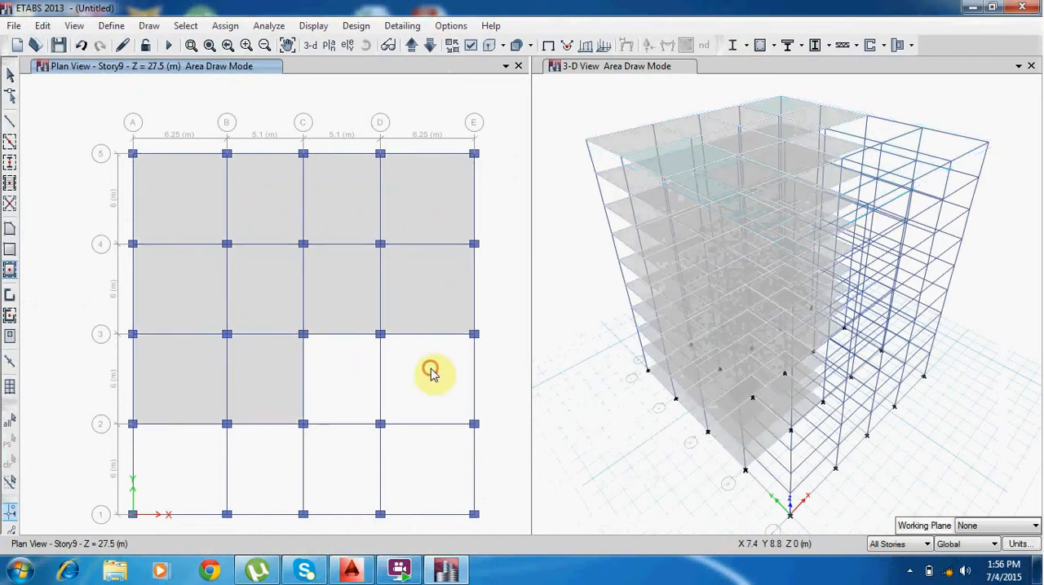
Fill the four bays between gridlines 2 and 1 with Slab2 floor slabs, and leave floor drawing.
click(429, 474)
click(364, 480)
click(280, 466)
click(174, 450)
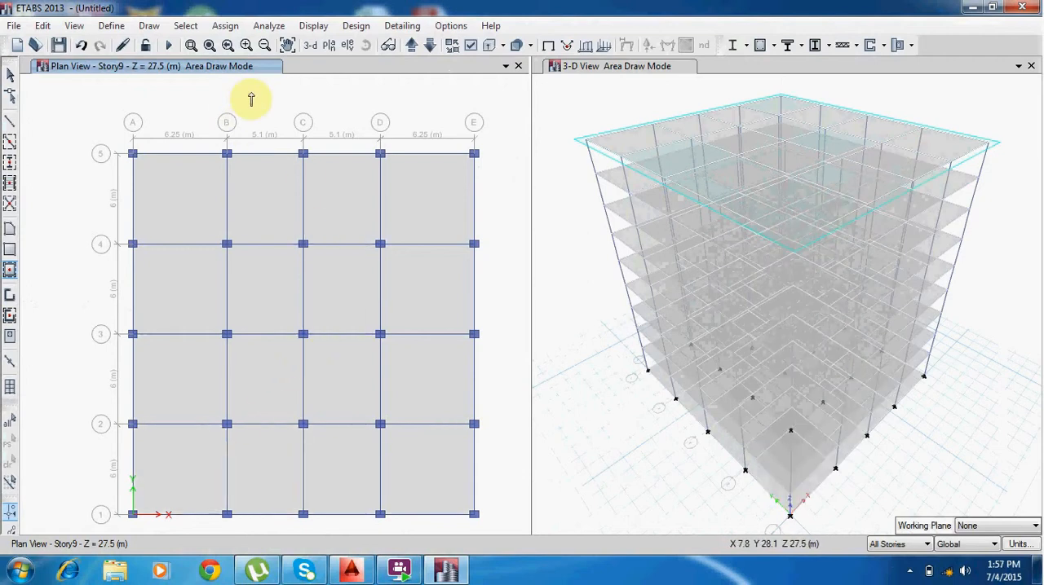
key(Escape)
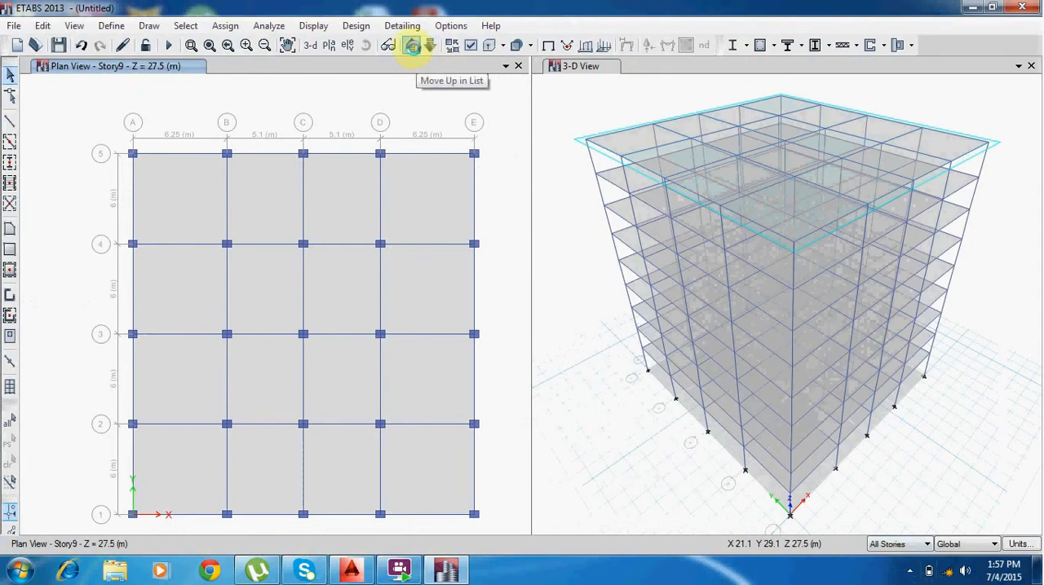
Show the Base level in plan and select the four slab bays between gridlines 5 and 4 across all stories.
click(411, 46)
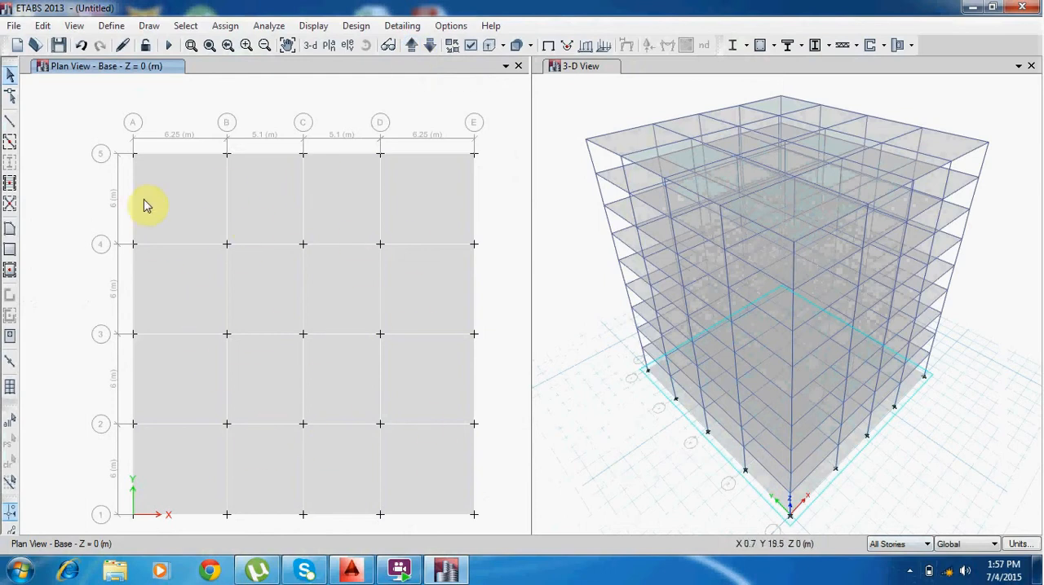
click(182, 201)
click(264, 194)
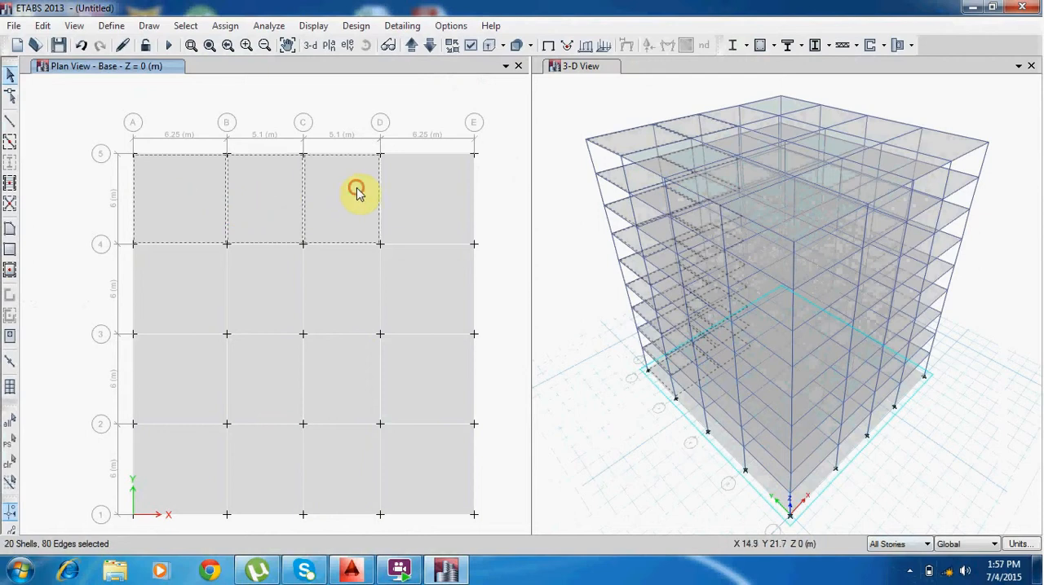
click(354, 193)
click(421, 200)
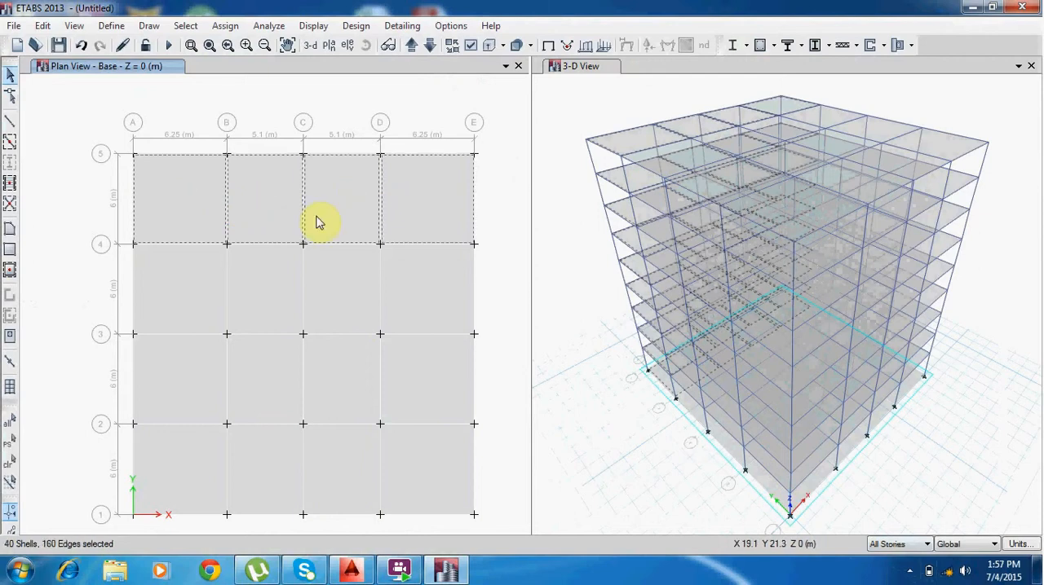
click(900, 546)
click(895, 560)
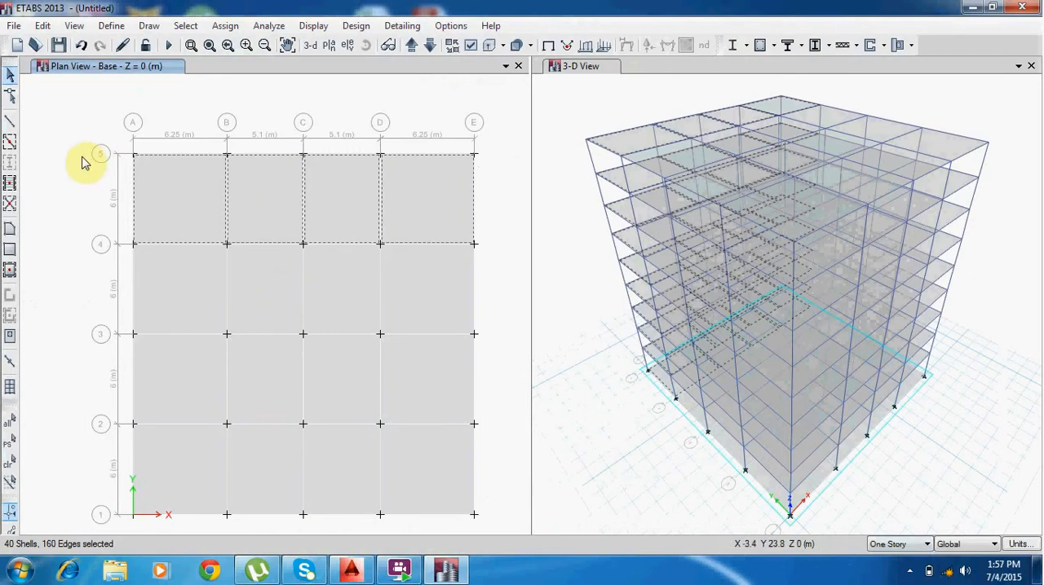
click(178, 211)
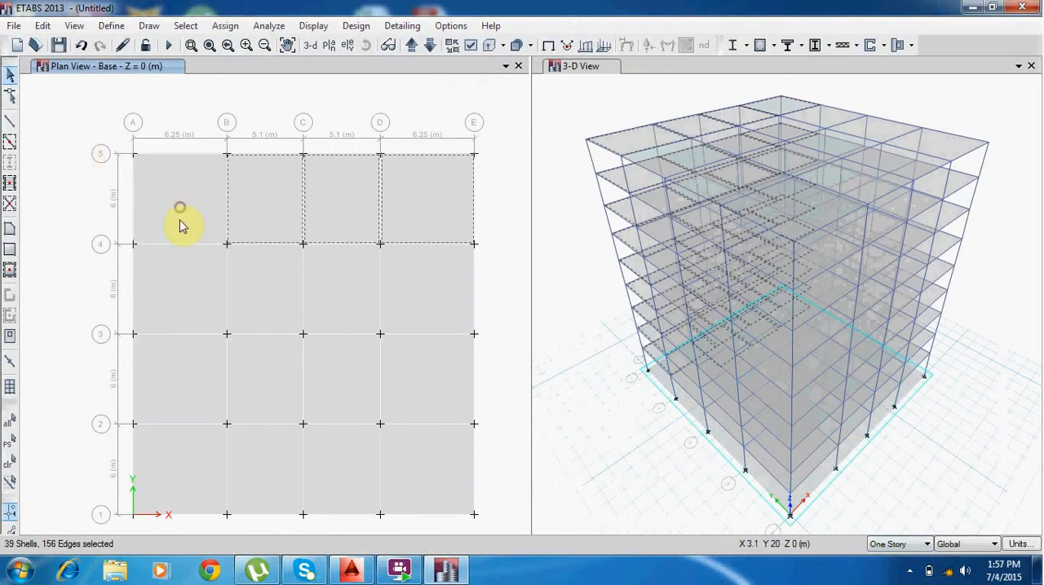
click(269, 211)
click(916, 544)
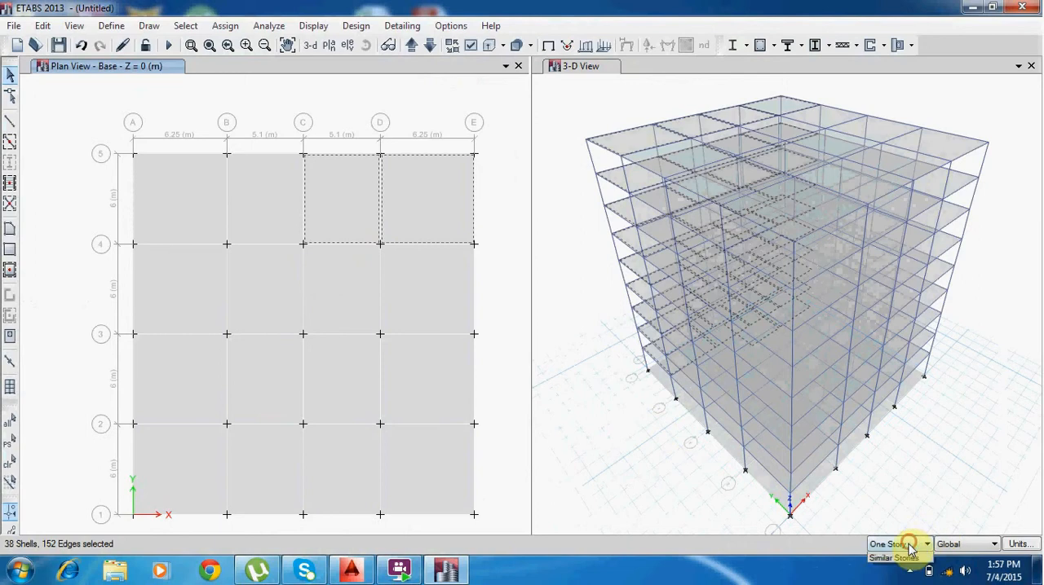
click(895, 568)
click(267, 194)
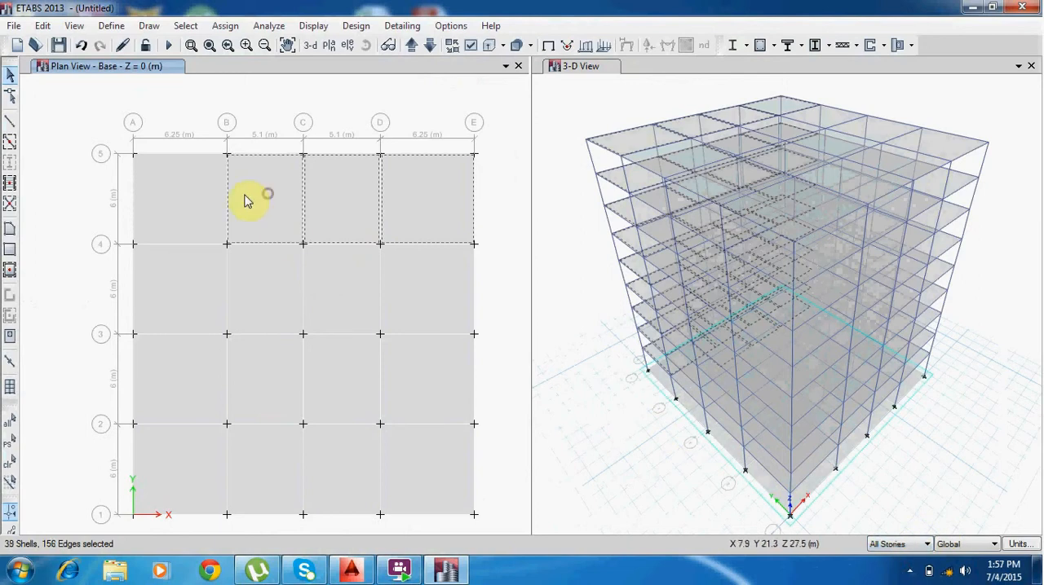
click(187, 201)
click(175, 272)
click(175, 271)
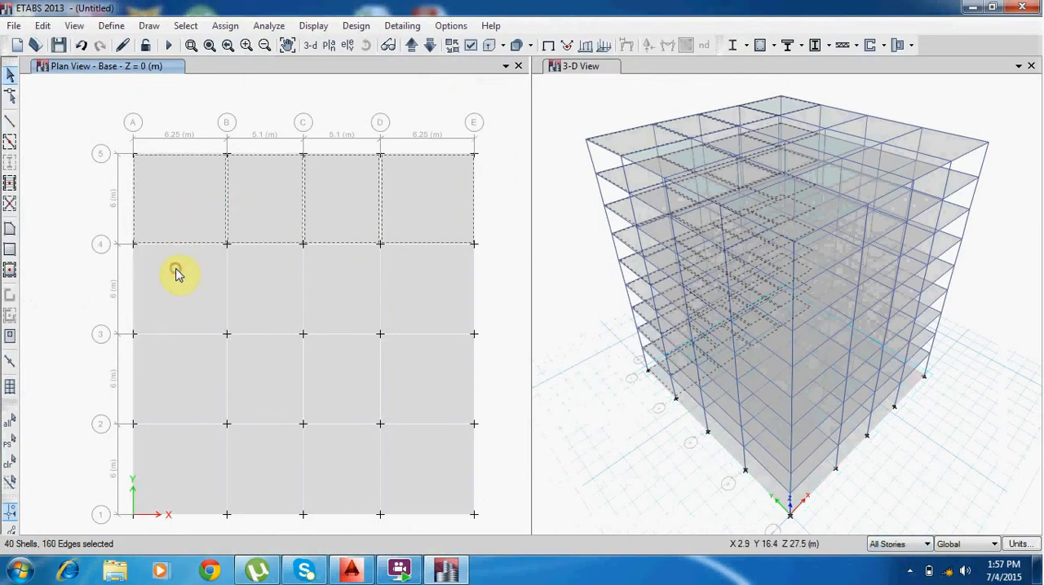
Deselect the four slab bays between gridlines 5 and 4 across all stories.
click(169, 230)
click(269, 225)
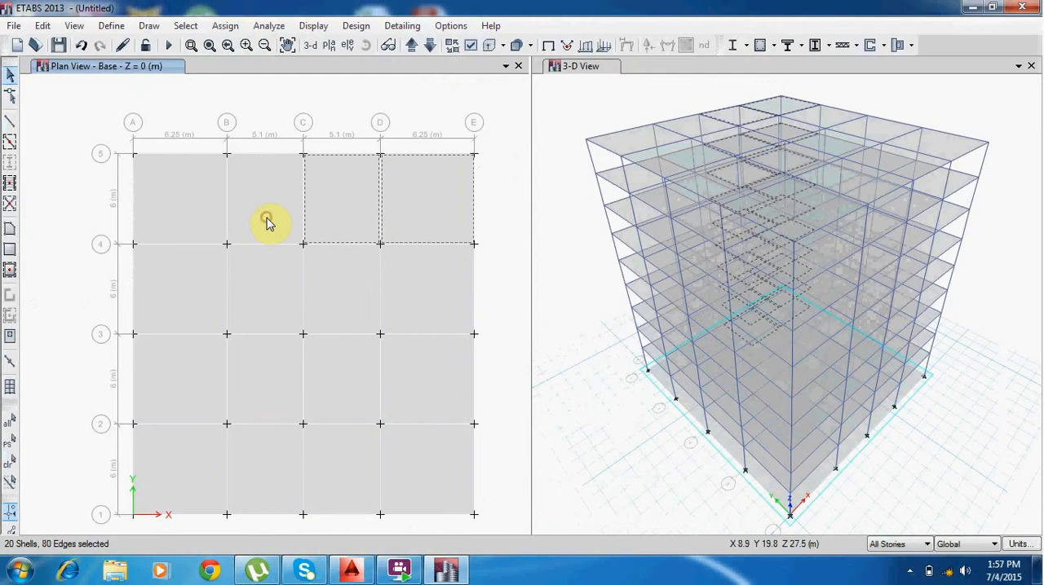
click(443, 207)
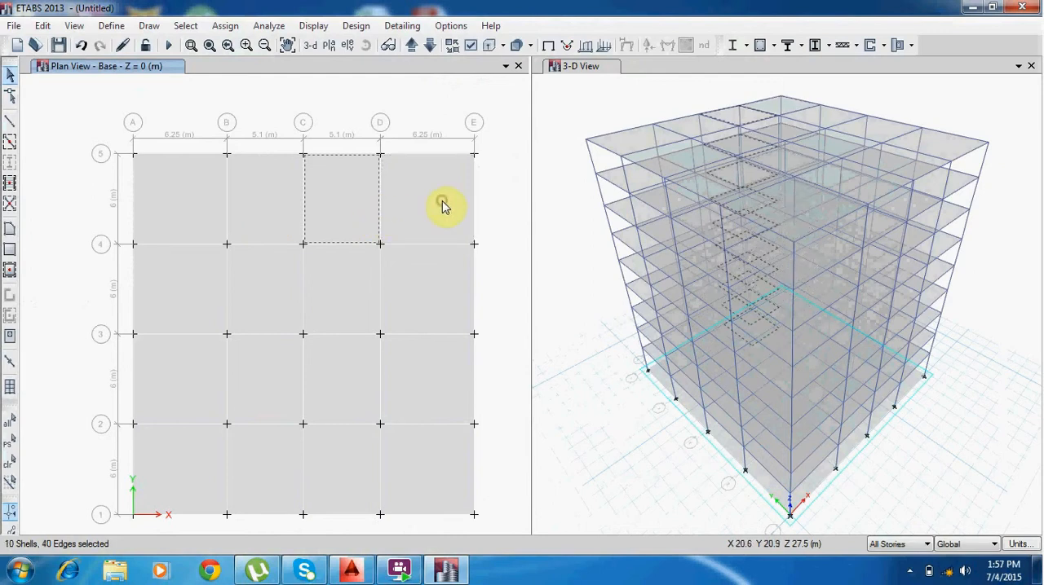
click(348, 191)
Limit selection to One Story, then select the Base-level slabs in every bay between gridlines A–E and 1–5 and delete them.
click(924, 543)
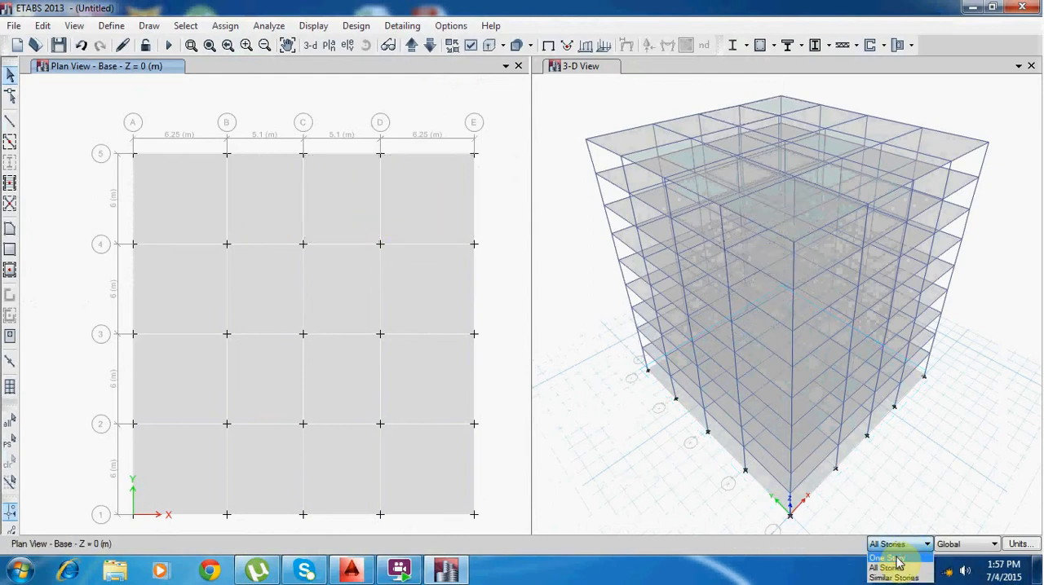
click(896, 559)
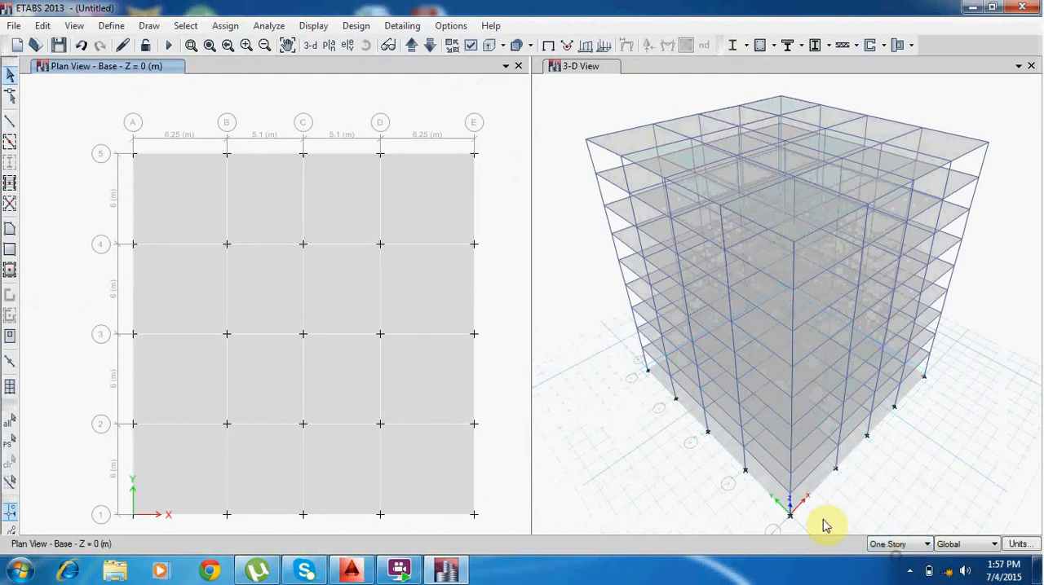
click(191, 204)
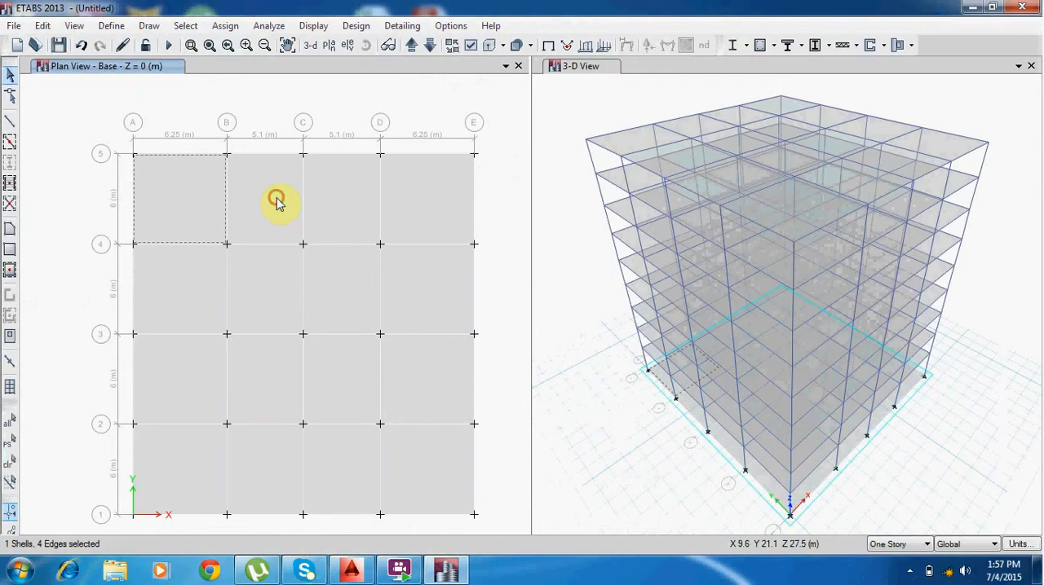
click(277, 201)
click(373, 191)
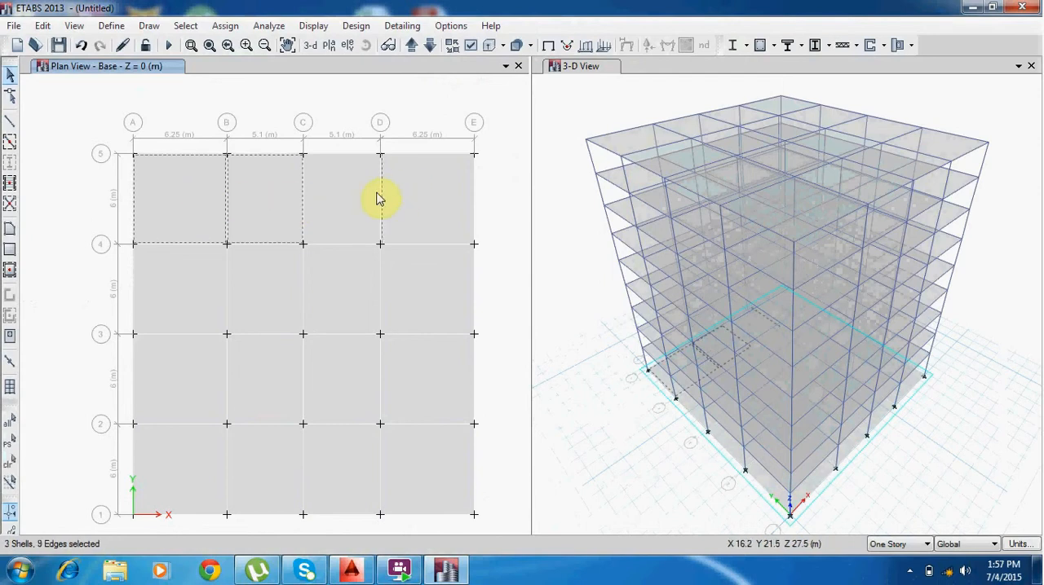
click(401, 190)
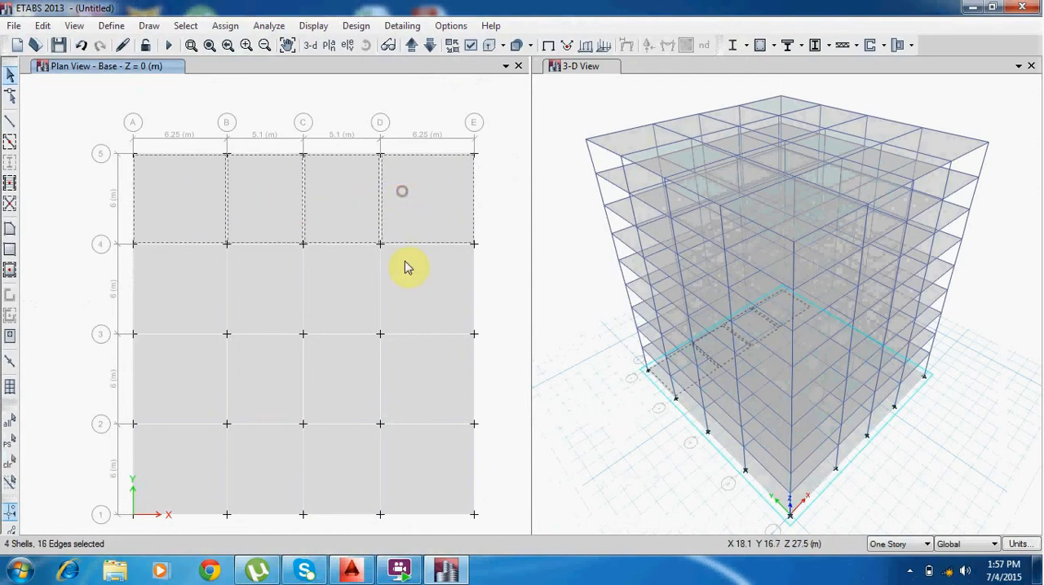
click(407, 269)
click(334, 295)
click(252, 291)
click(183, 292)
click(179, 393)
click(245, 375)
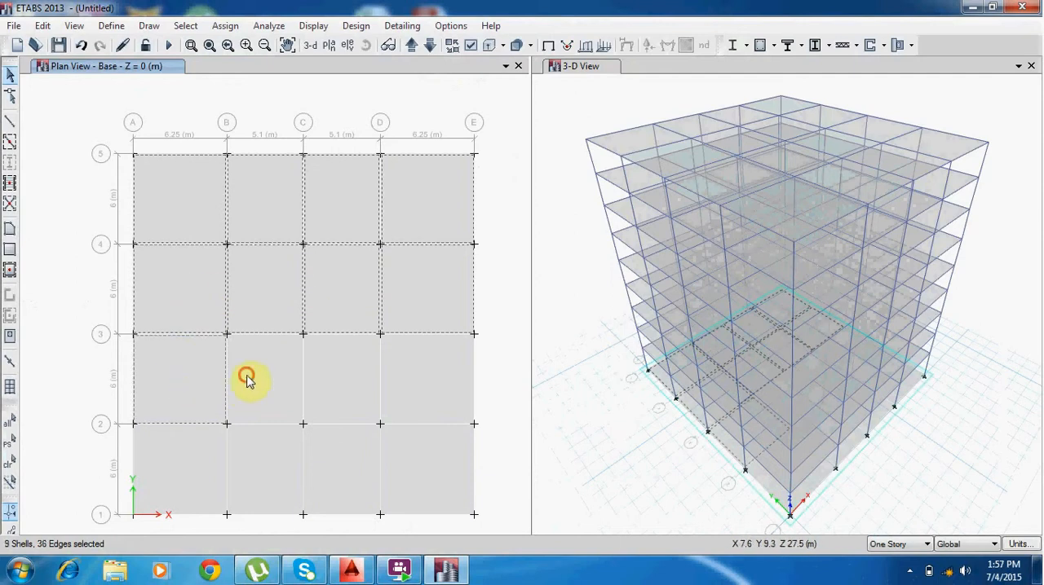
click(334, 373)
click(432, 371)
click(444, 465)
click(350, 477)
click(274, 466)
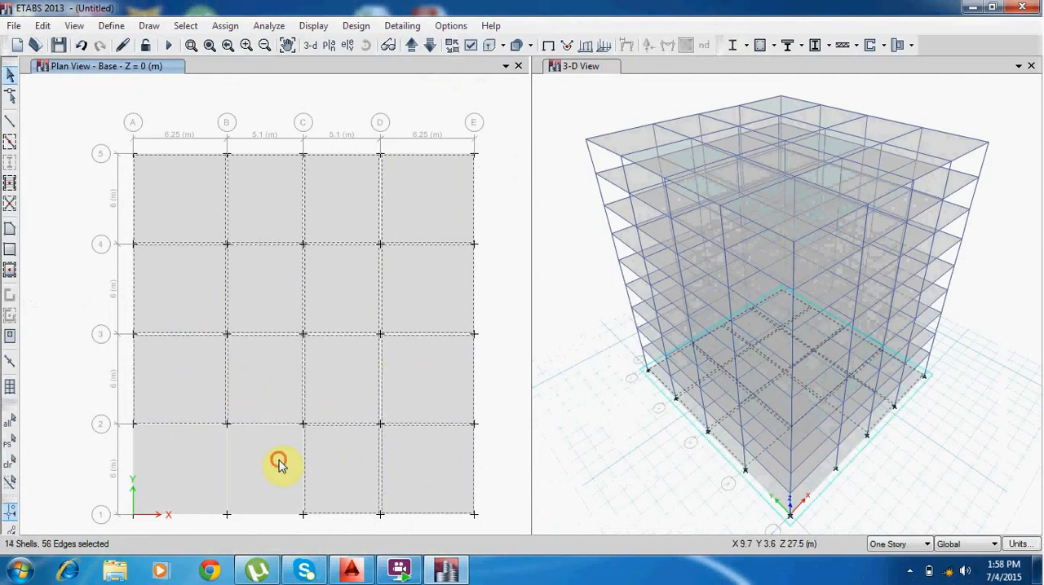
click(194, 469)
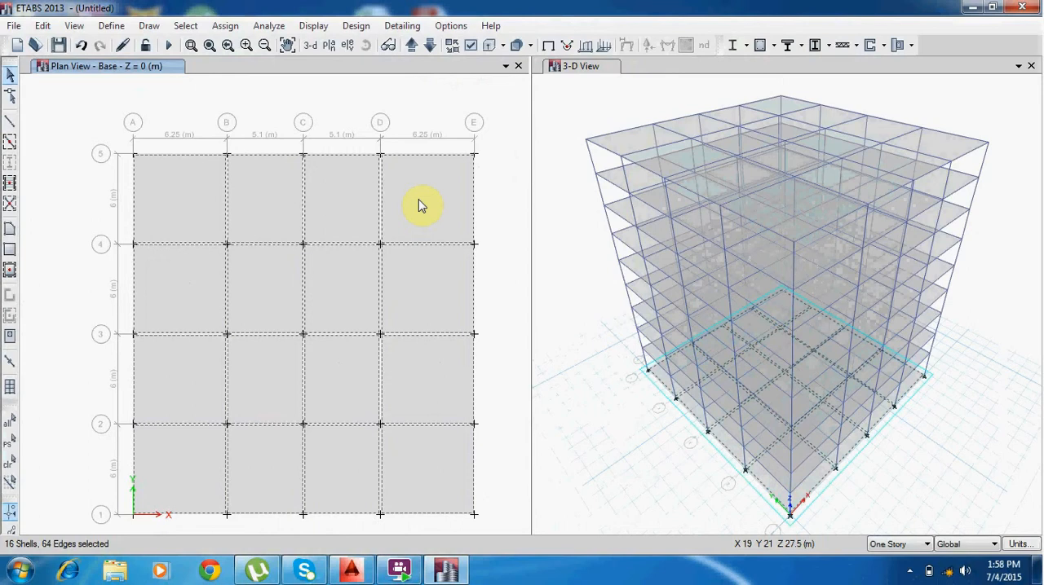
key(Delete)
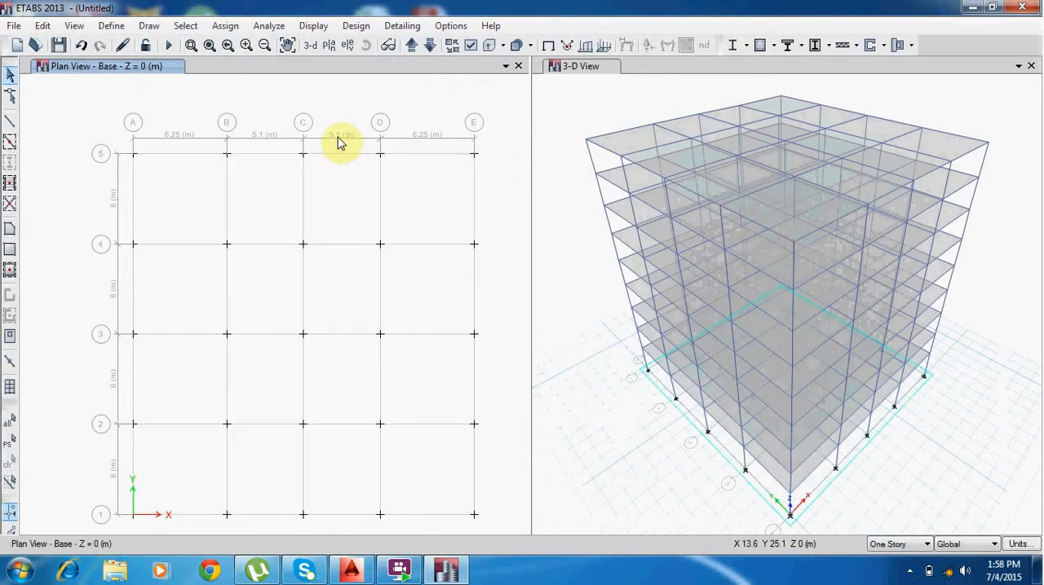
Select all grid-intersection joints at the Base level and assign joint restraints to them.
drag(497, 524, 85, 122)
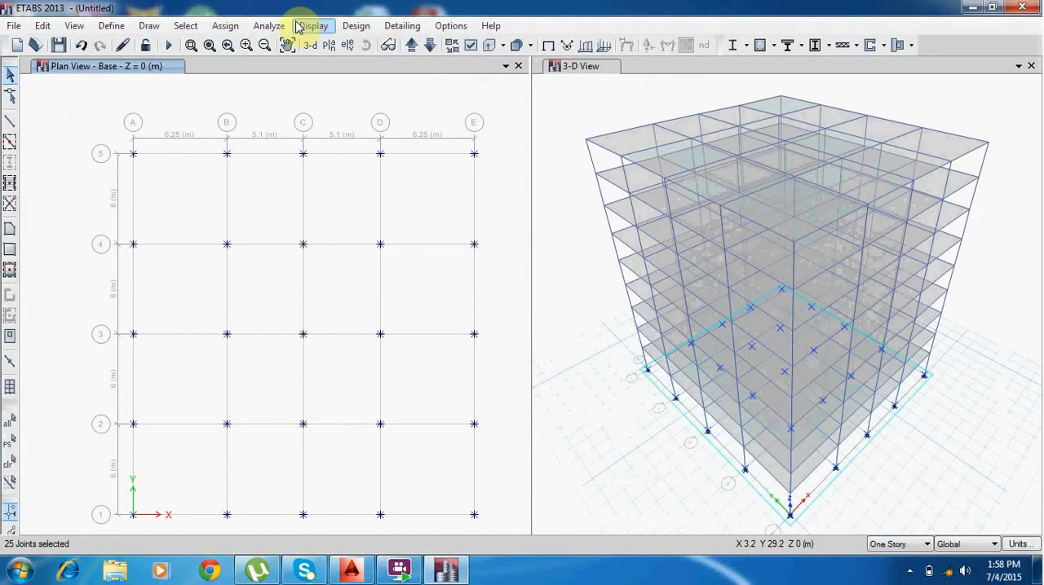
click(225, 26)
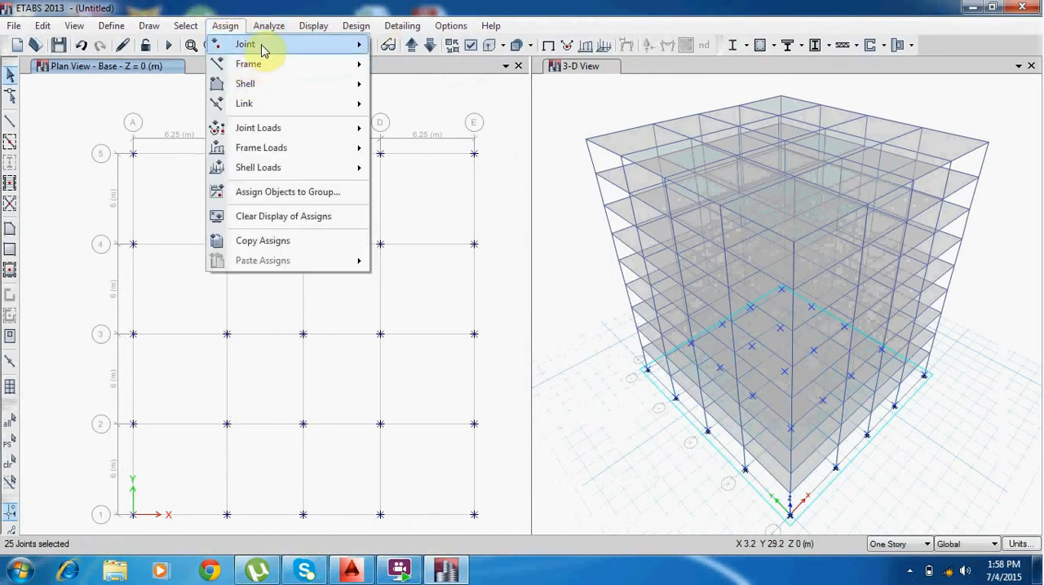
mouse_move(263, 45)
click(446, 51)
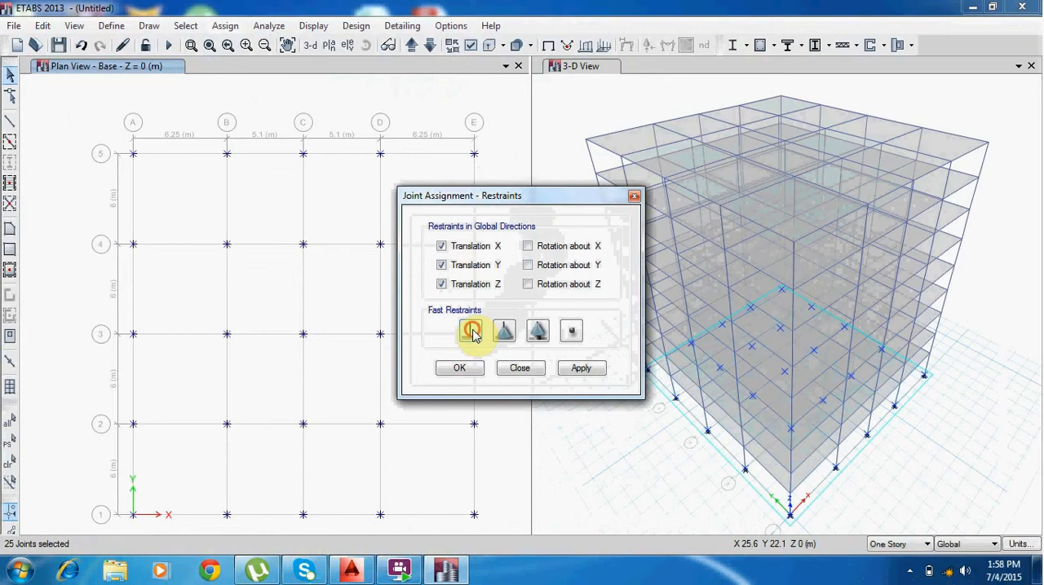
click(459, 368)
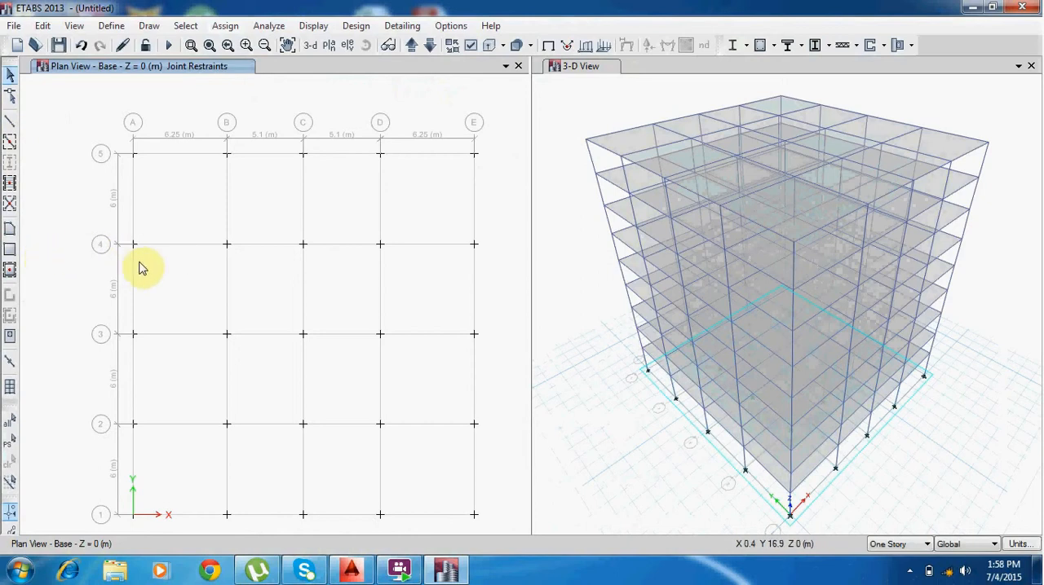
Set the story scope for drawing and selection back to All Stories.
click(905, 545)
click(896, 564)
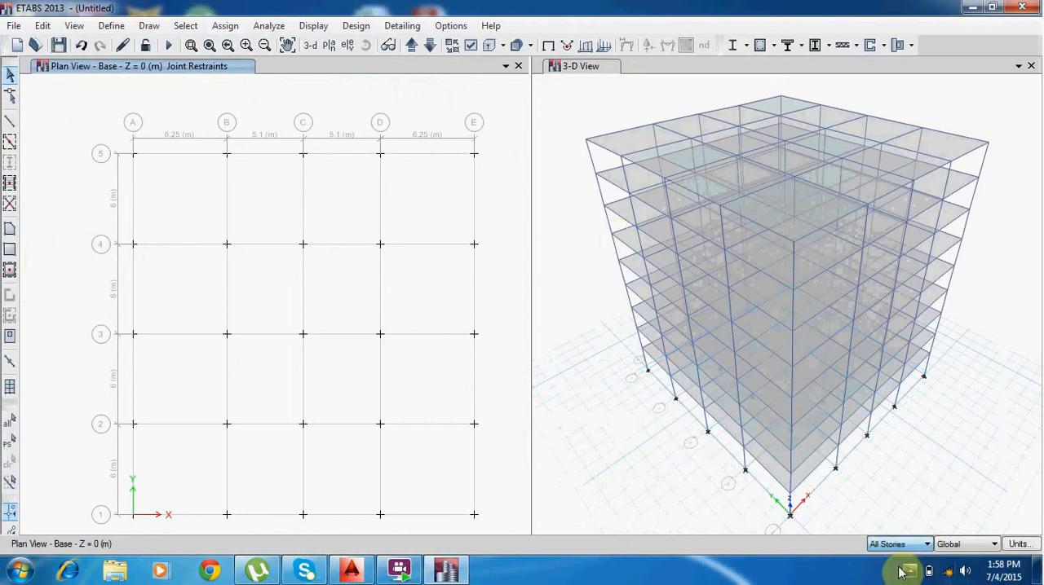
click(112, 26)
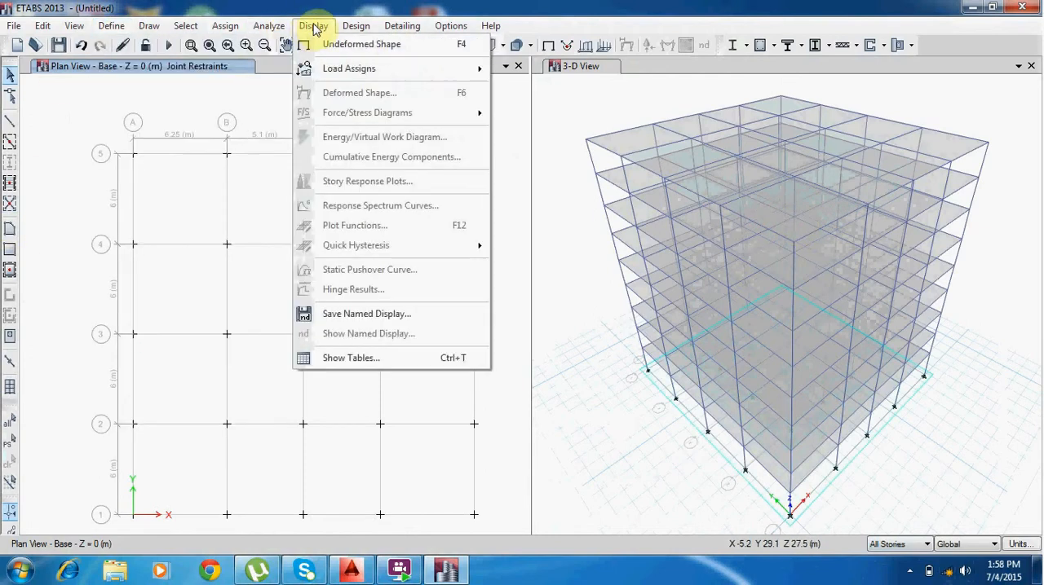
click(225, 25)
click(225, 26)
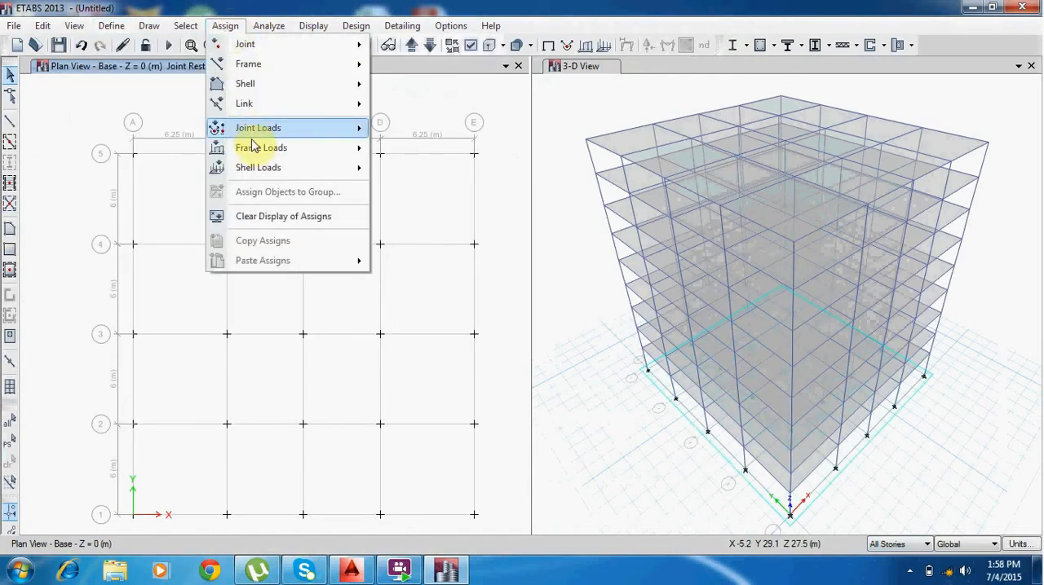
mouse_move(270, 170)
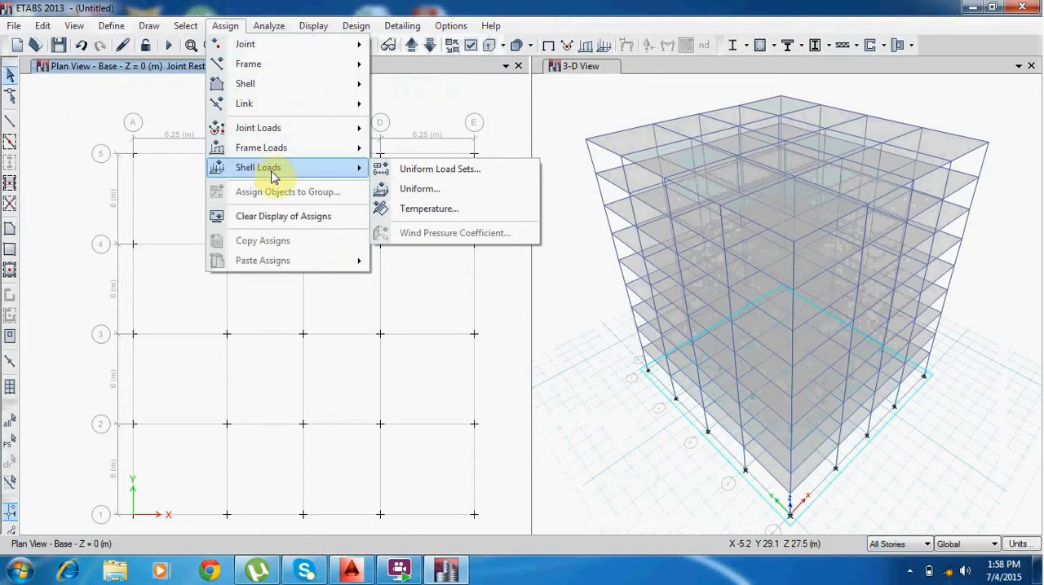
click(506, 94)
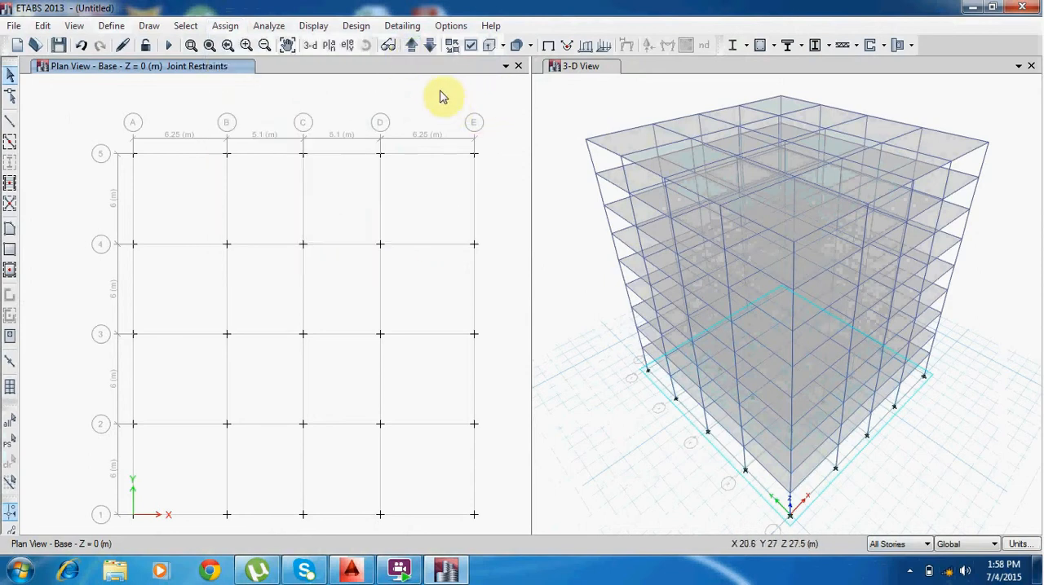
From the Story1 plan, select every slab bay across all stories and assign a uniform Dead load of 2 kN/m² in the gravity direction.
click(413, 45)
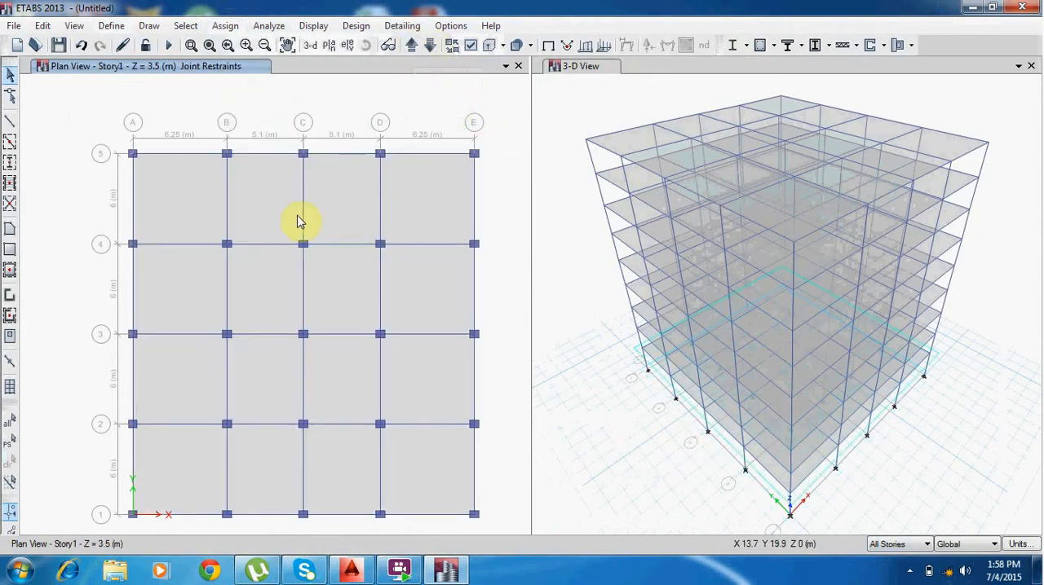
click(181, 200)
click(258, 203)
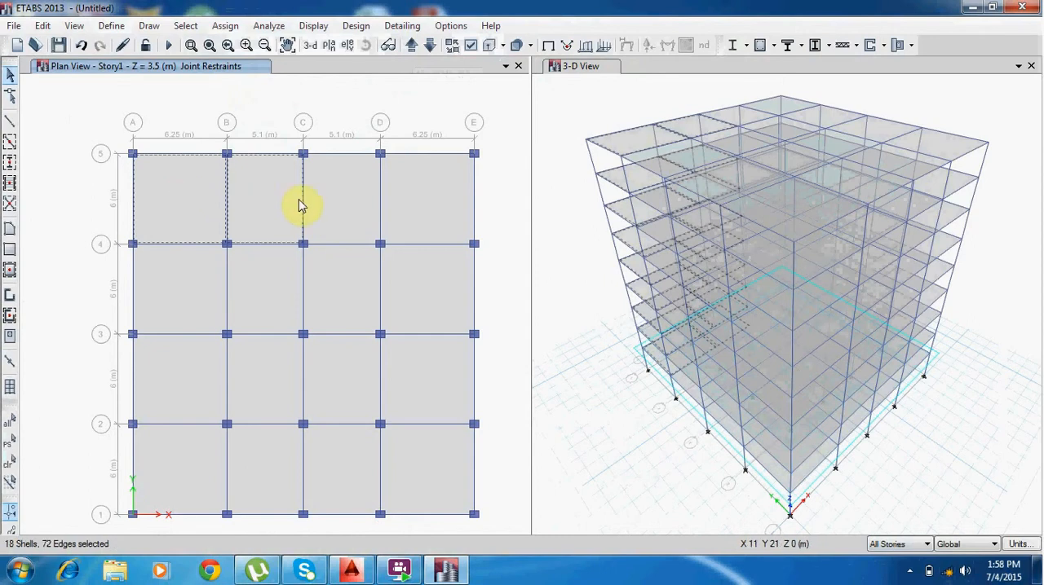
click(351, 206)
click(419, 189)
click(448, 263)
click(330, 294)
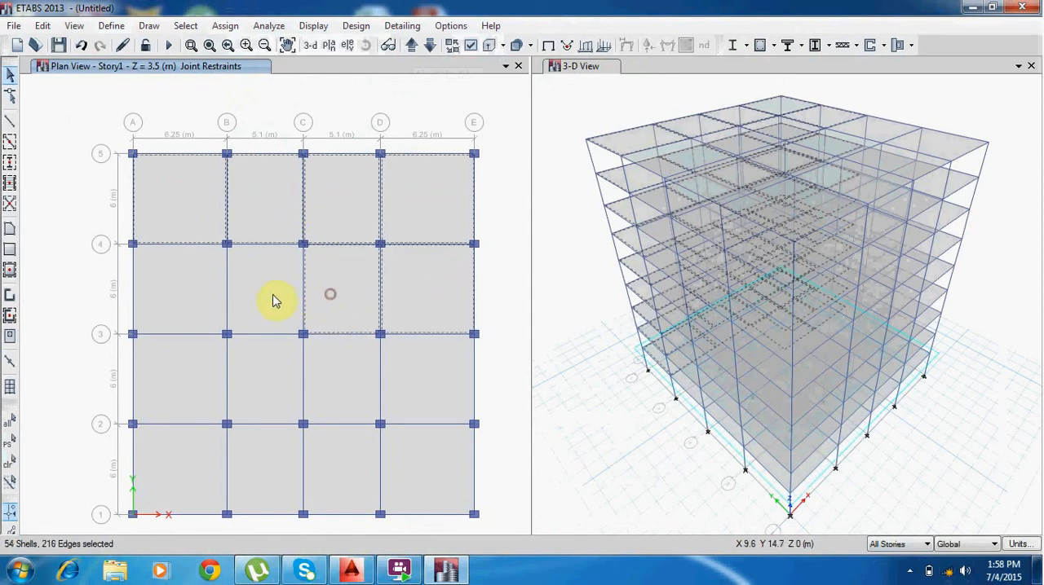
click(271, 297)
click(181, 301)
click(176, 388)
click(258, 373)
click(347, 363)
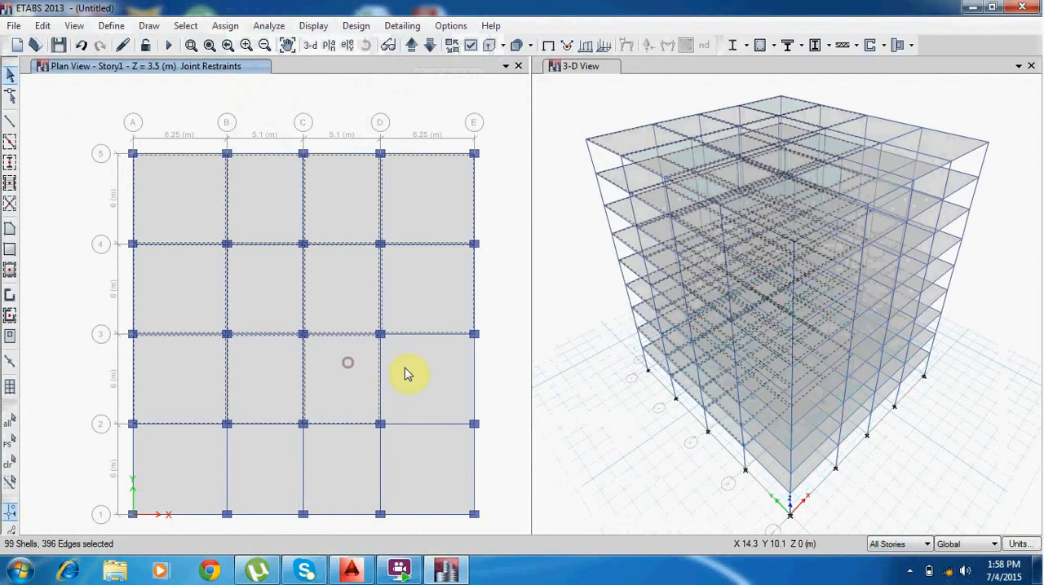
click(408, 375)
click(419, 459)
click(337, 466)
click(263, 462)
click(204, 457)
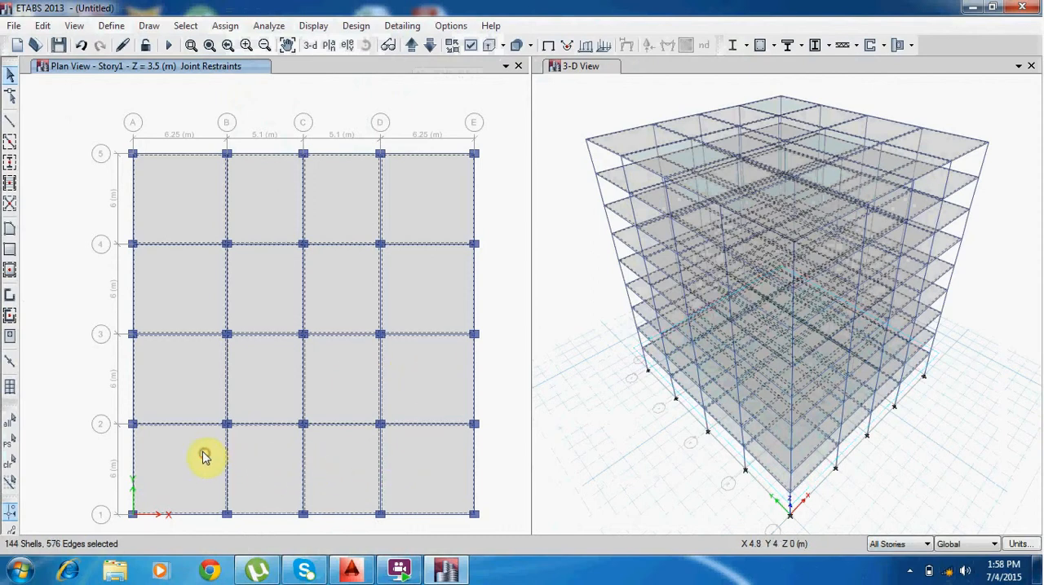
click(262, 31)
mouse_move(225, 25)
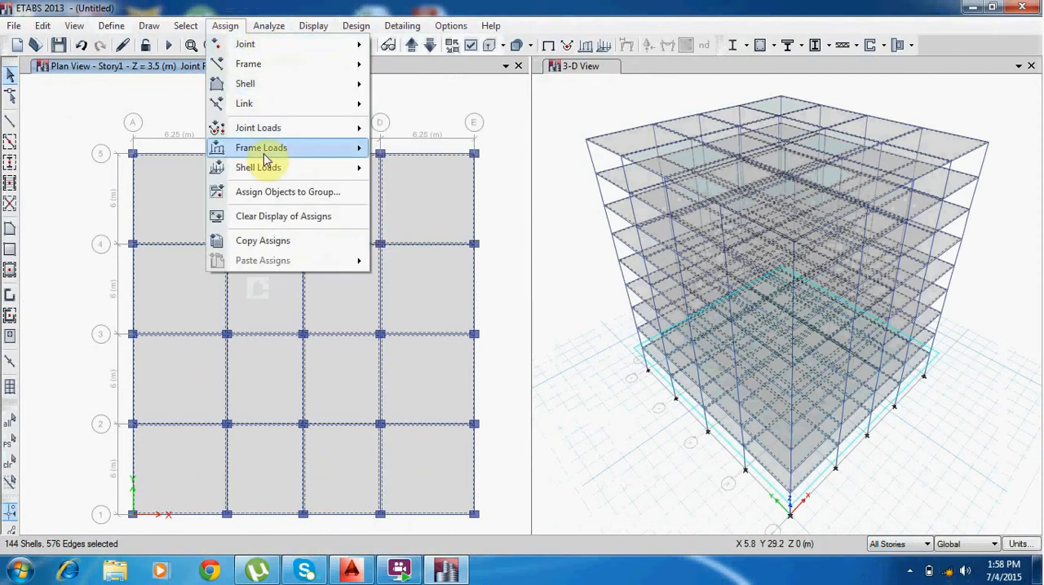
mouse_move(267, 170)
click(420, 169)
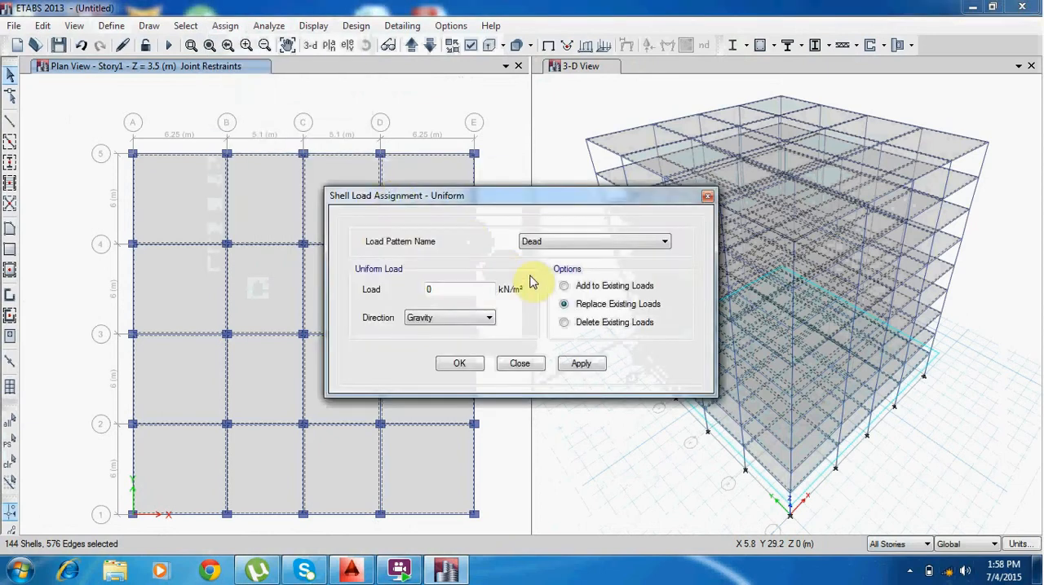
double_click(457, 289)
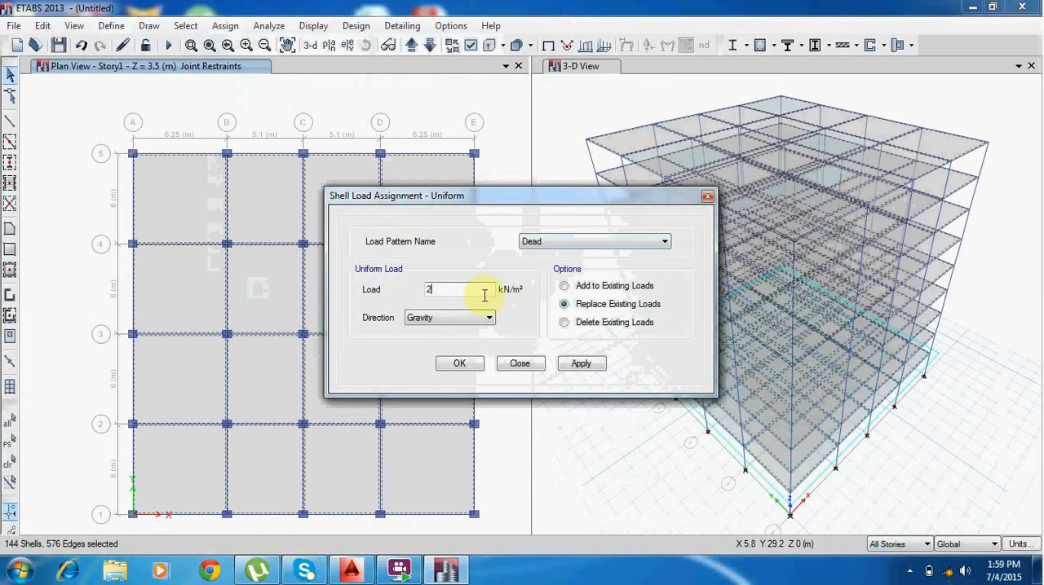
click(459, 364)
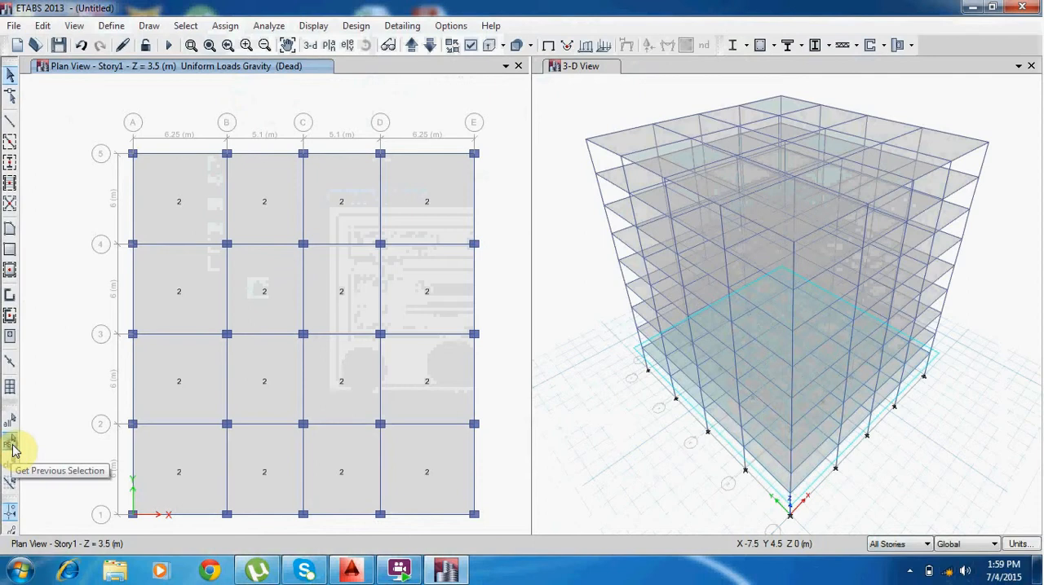
Reselect the previously selected slabs on all stories and assign them a uniform Live load of 2.5 kN/m² in the gravity direction.
click(12, 449)
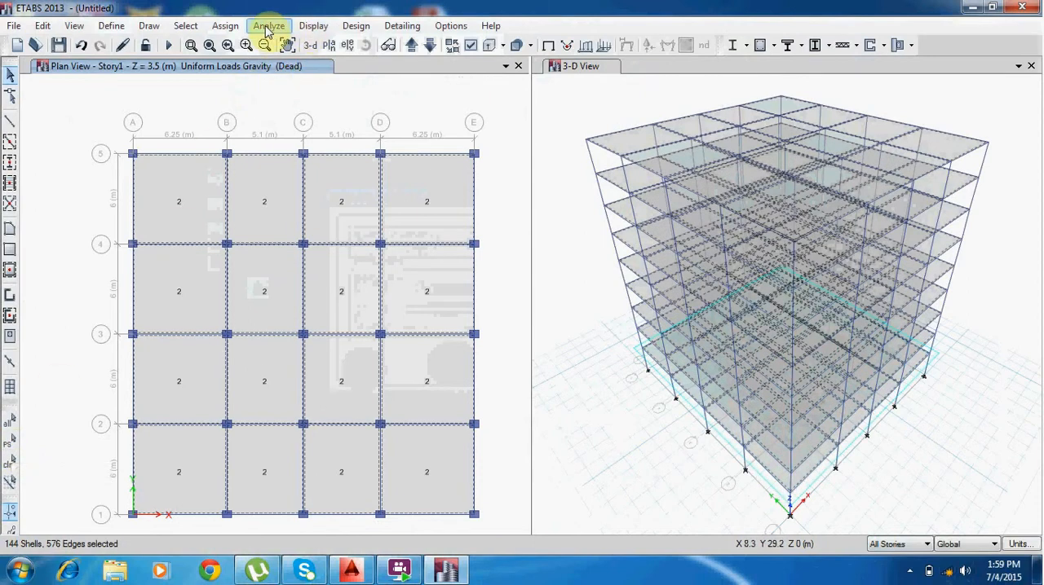
click(225, 26)
mouse_move(270, 168)
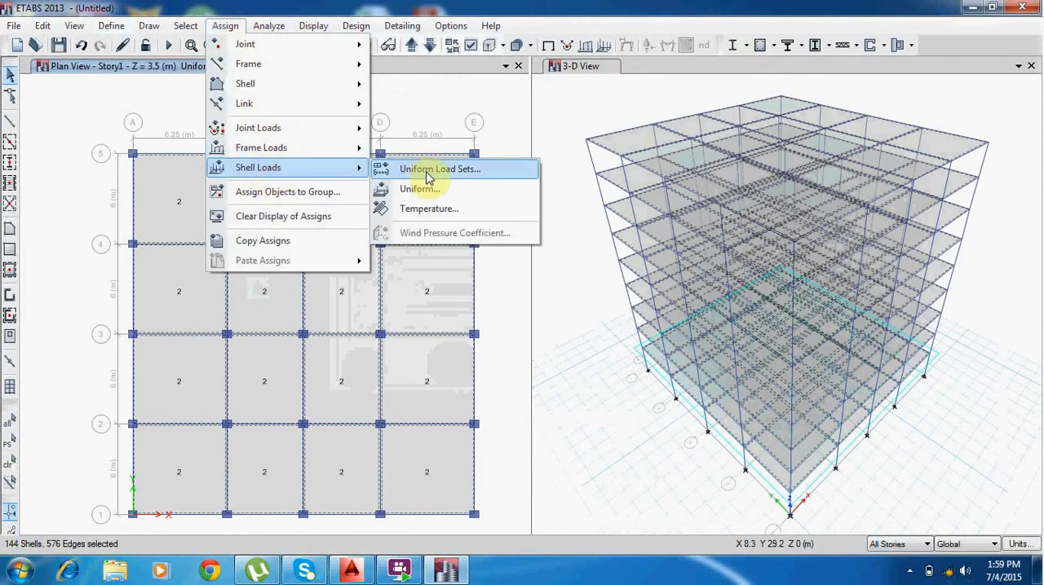
click(425, 189)
click(576, 241)
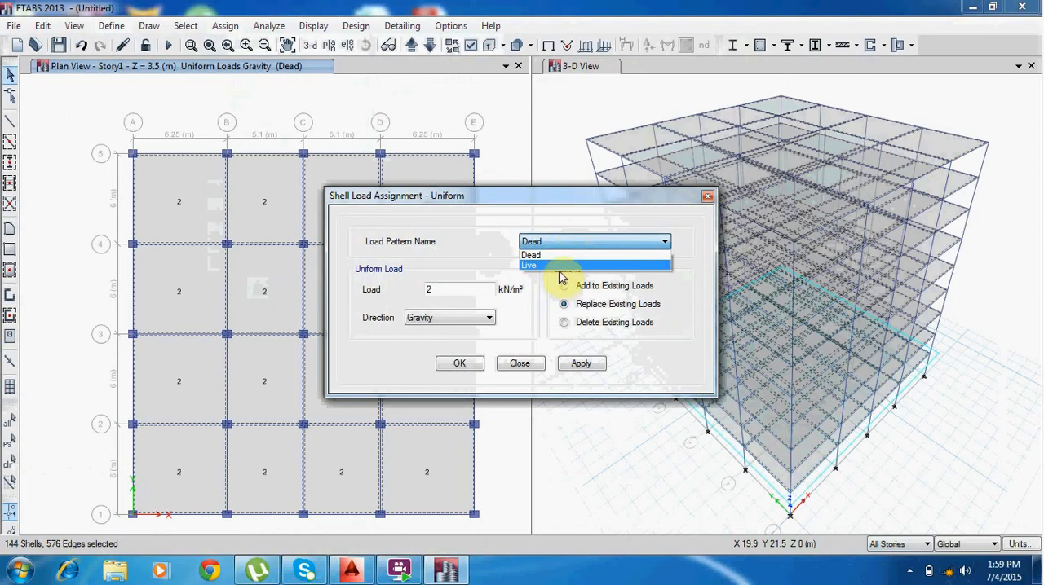
click(561, 267)
click(470, 297)
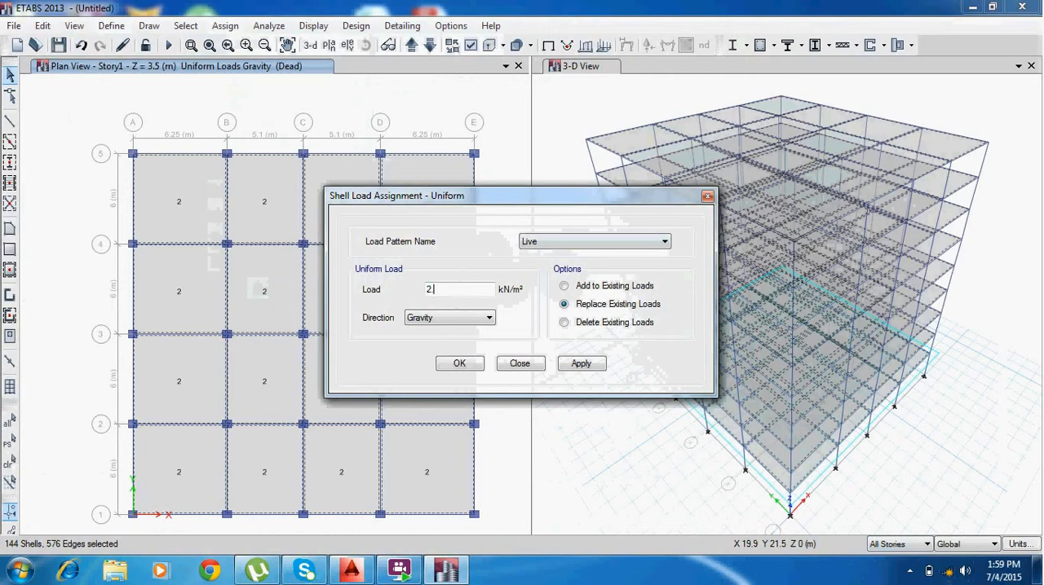
click(460, 365)
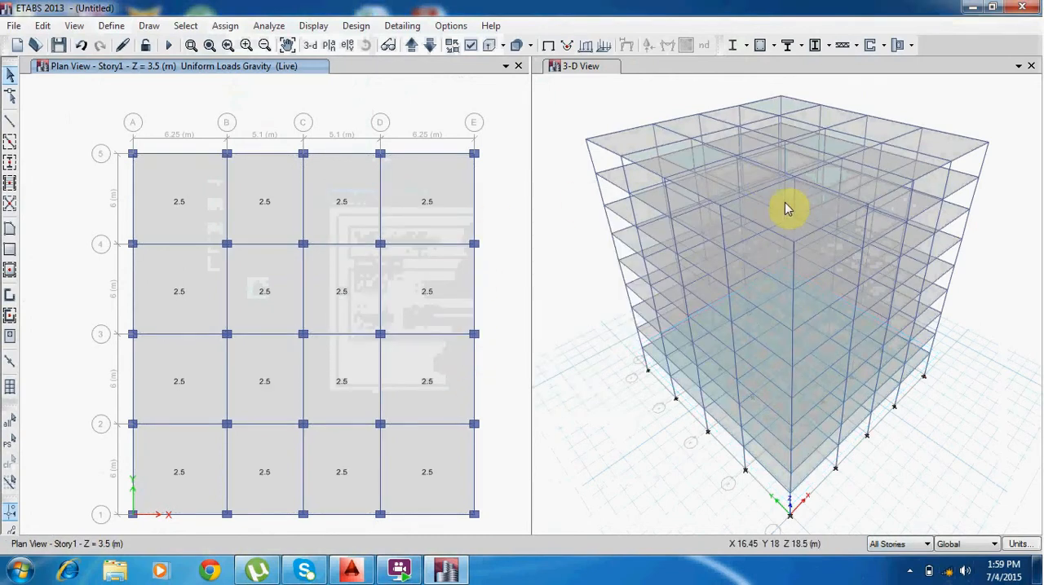
Check the loads assigned to a top-story corner slab in its slab information.
right_click(637, 144)
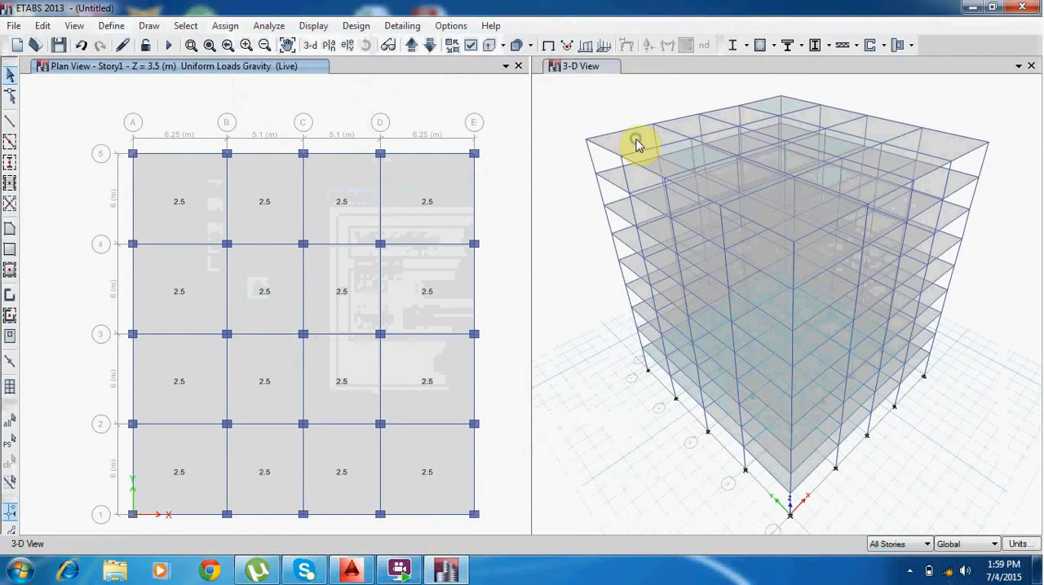
click(542, 150)
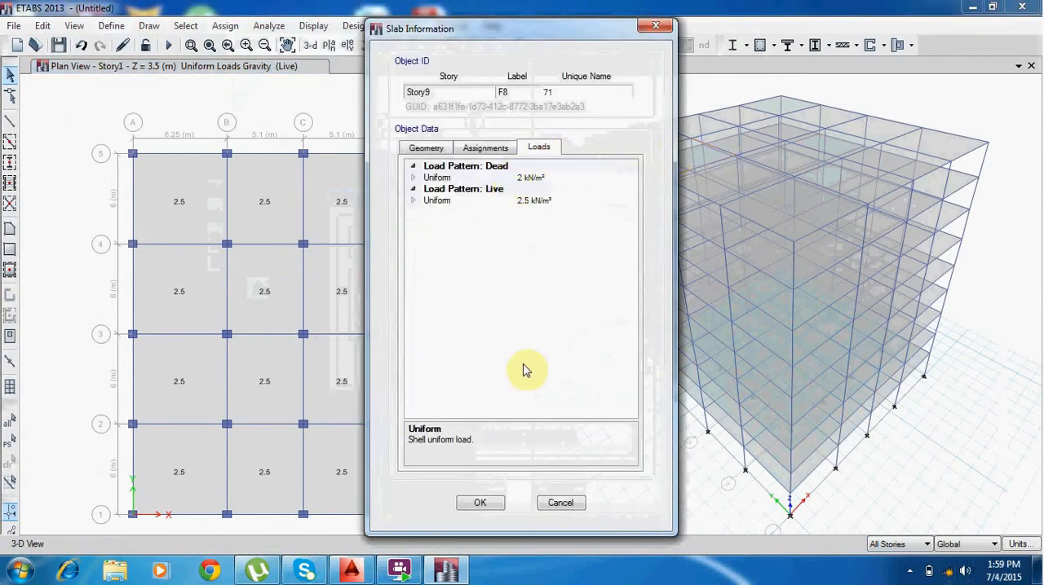
click(481, 503)
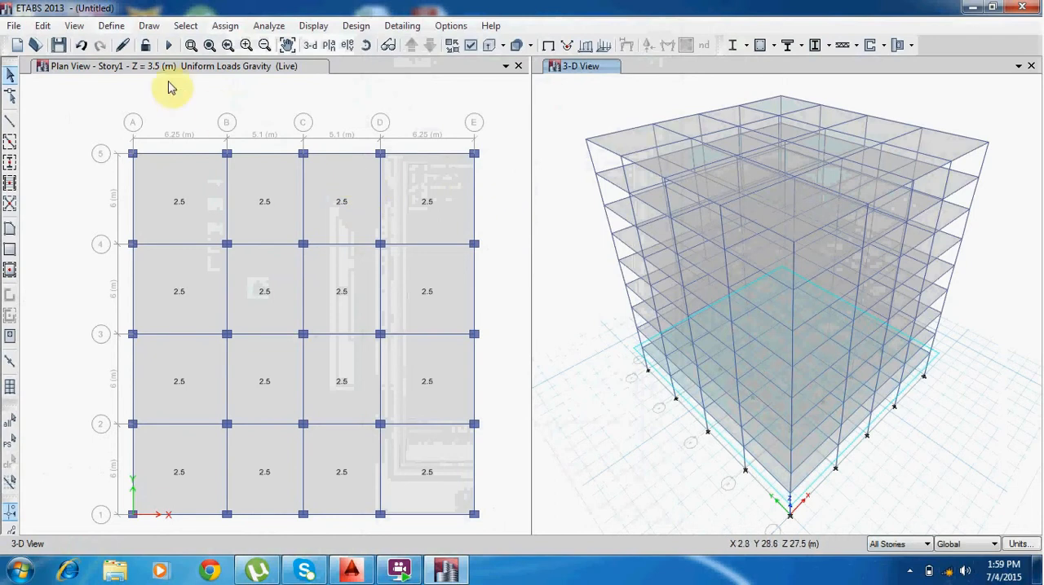
Add a EUROCODE8-2004 response spectrum function with ground type C, keeping the default name and other parameters.
click(112, 27)
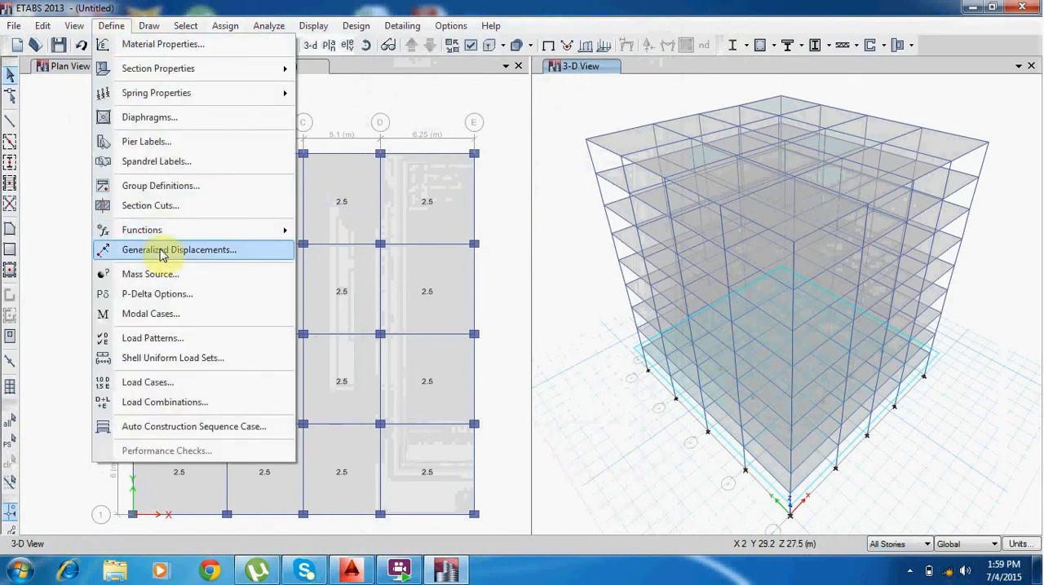
mouse_move(171, 238)
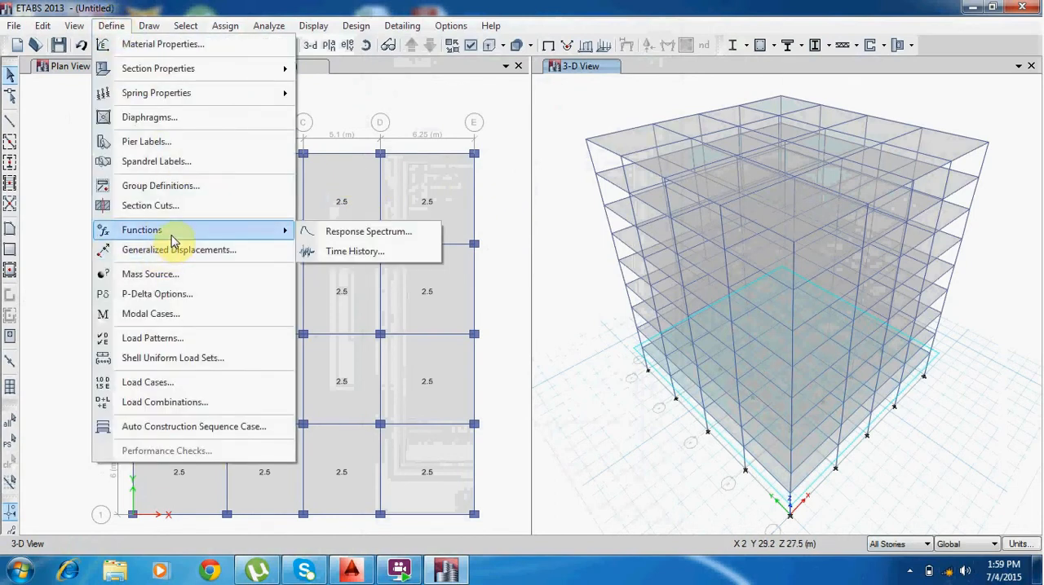
click(371, 237)
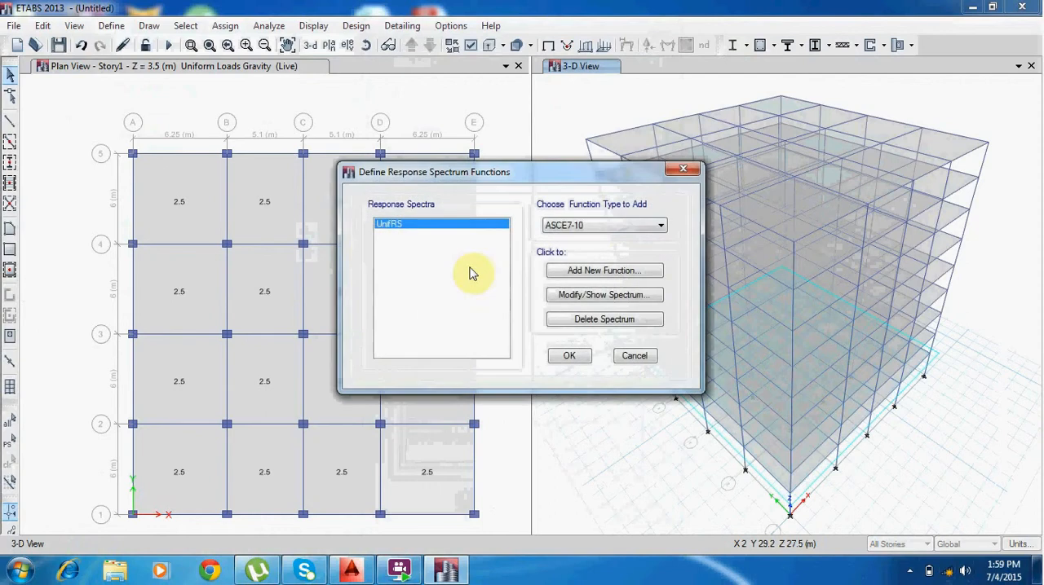
click(592, 229)
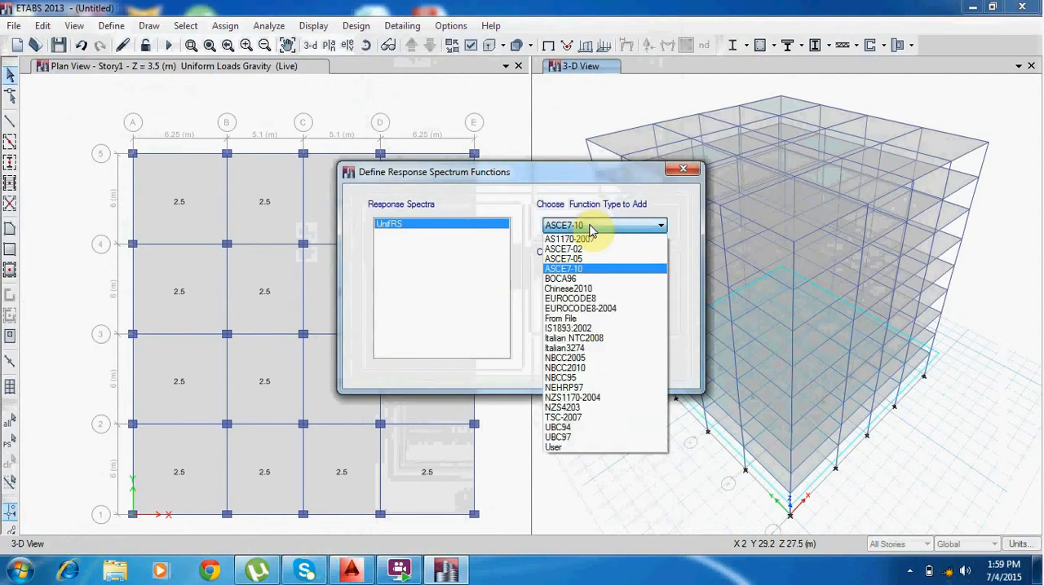
click(599, 308)
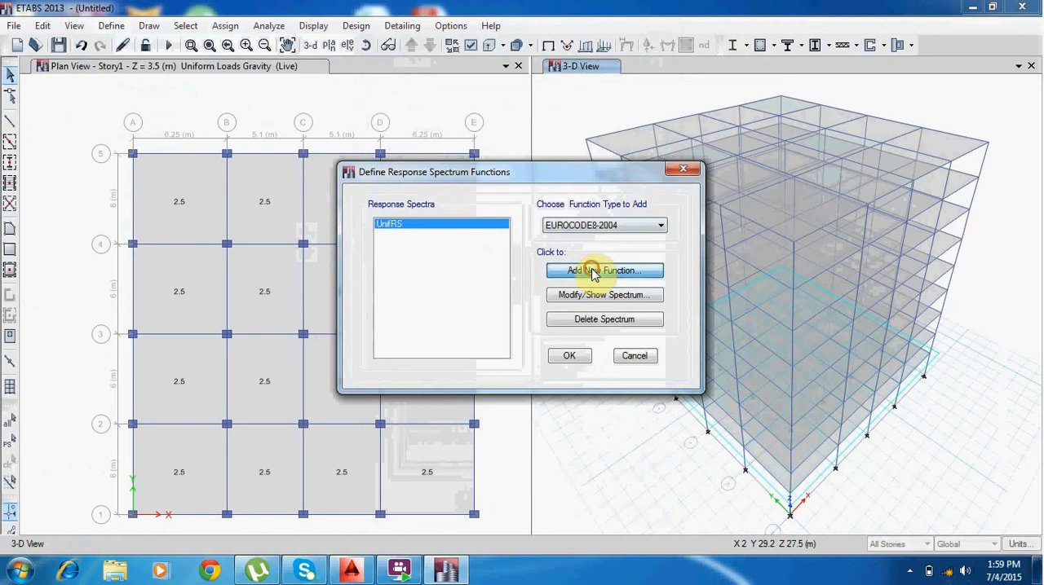
click(592, 271)
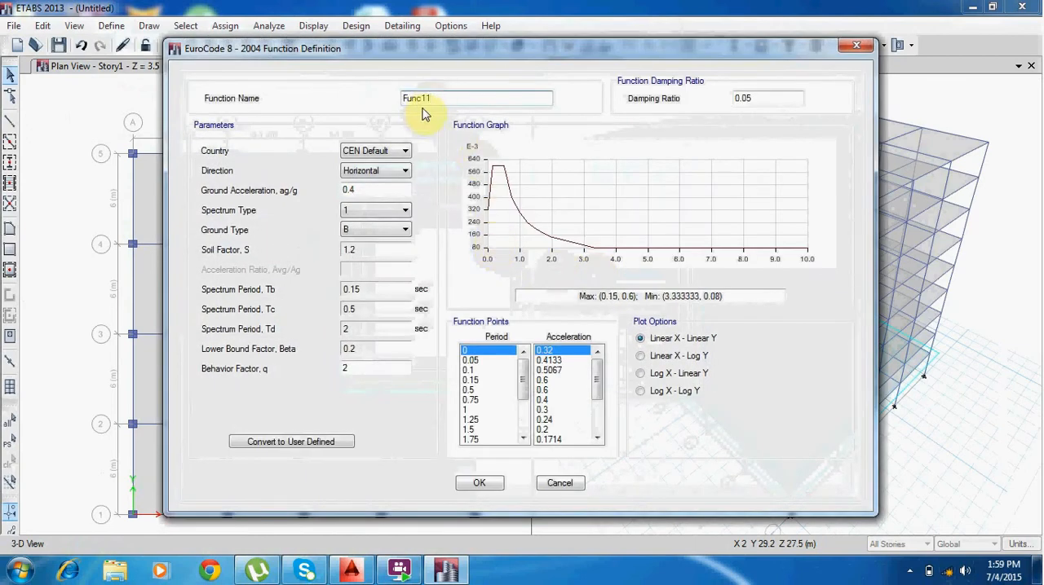
click(764, 98)
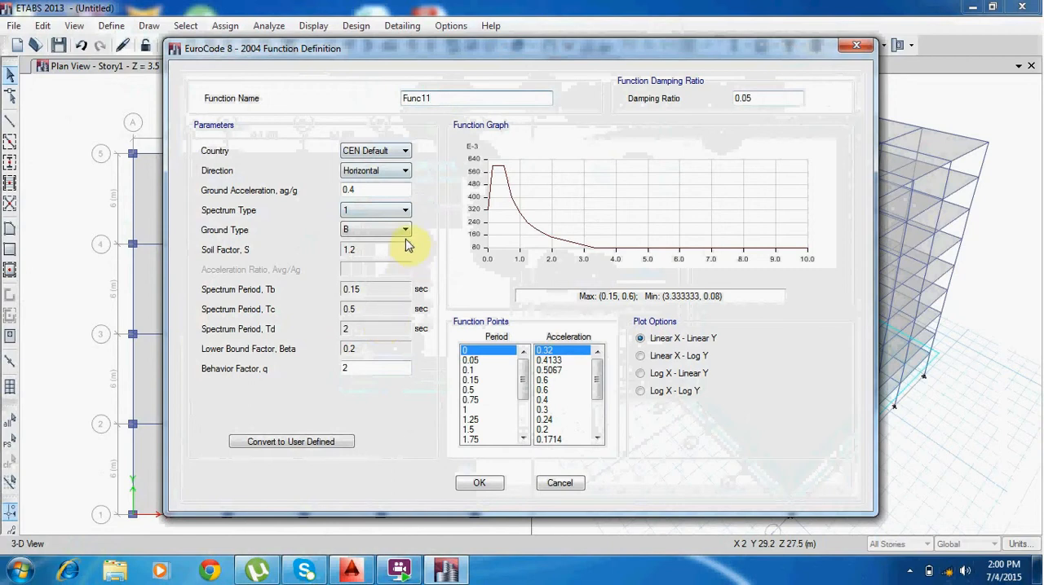
click(378, 232)
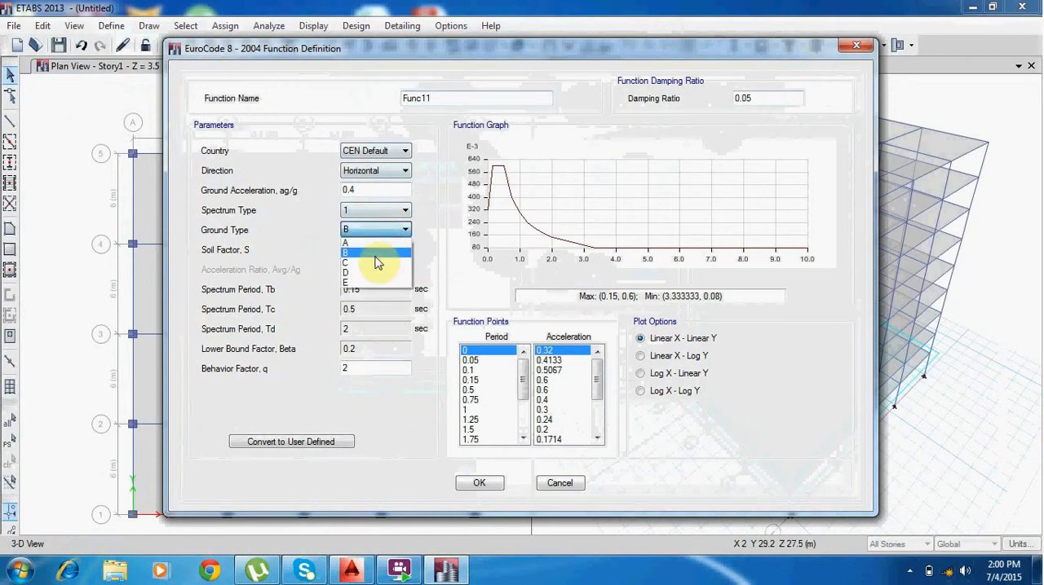
click(371, 266)
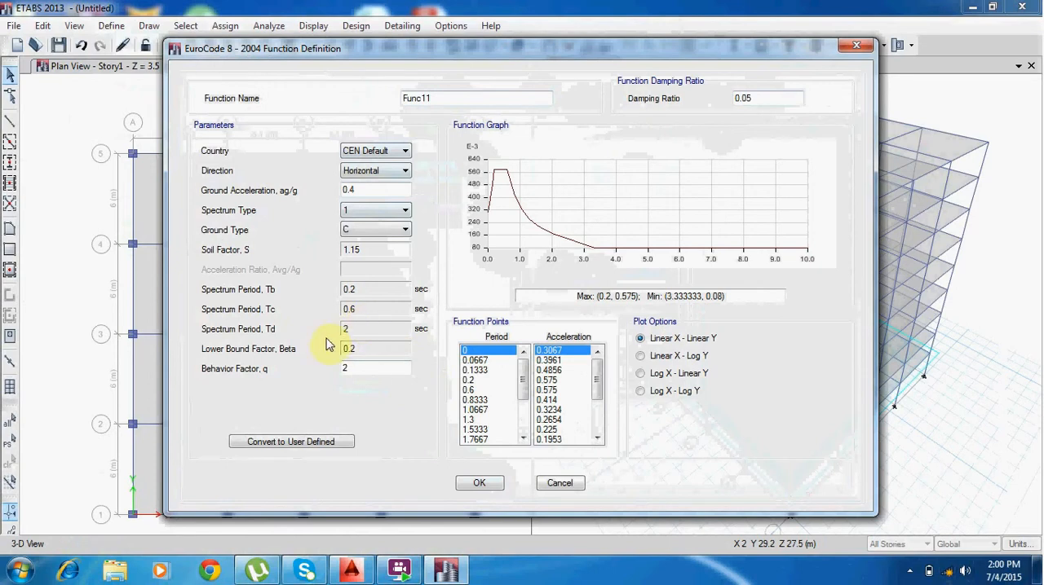
click(486, 483)
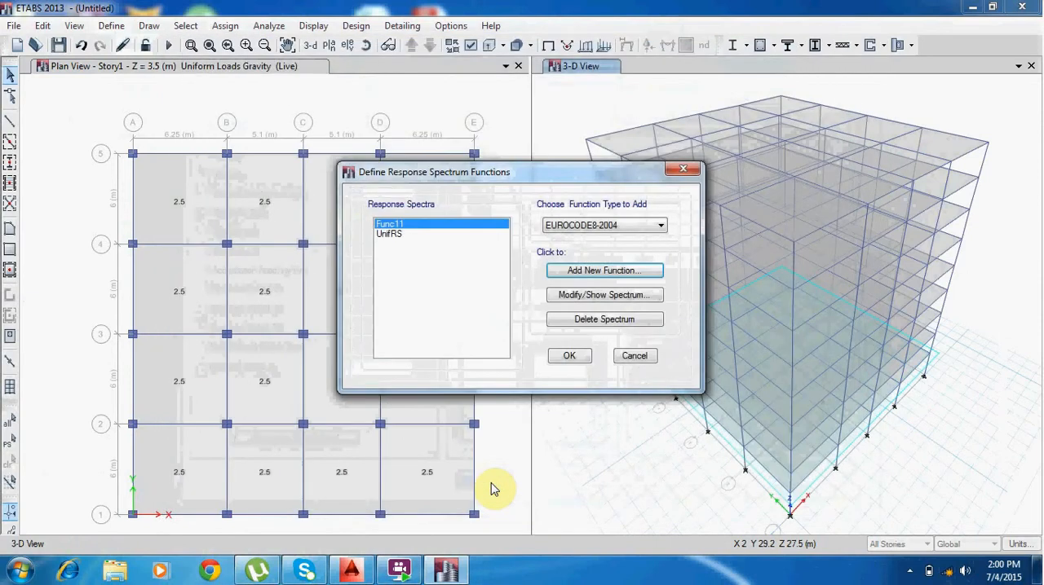
click(571, 357)
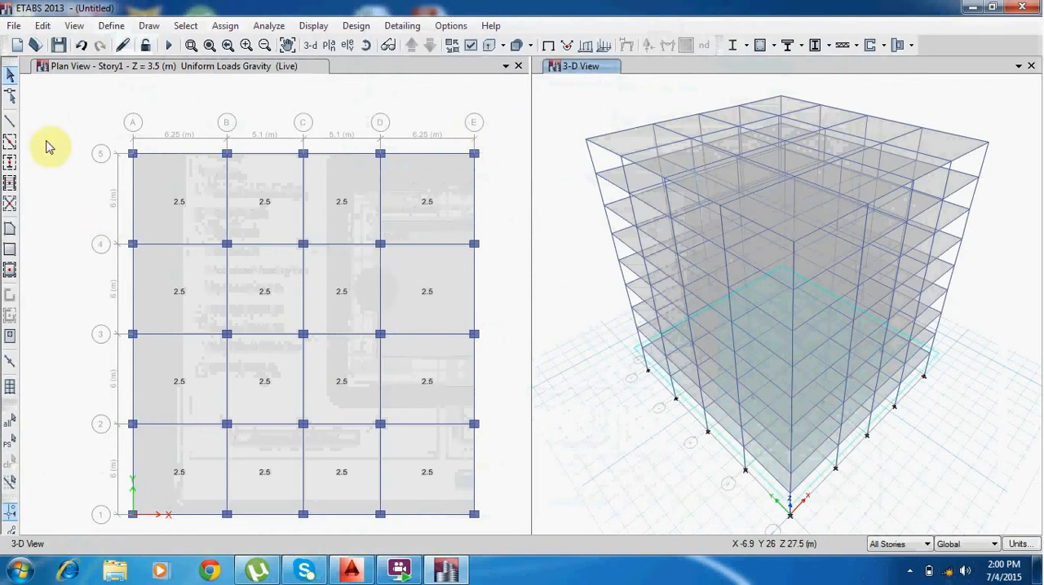
Add a load pattern named eq of type Seismic with the EUROCODE8 2004 auto lateral load.
click(111, 25)
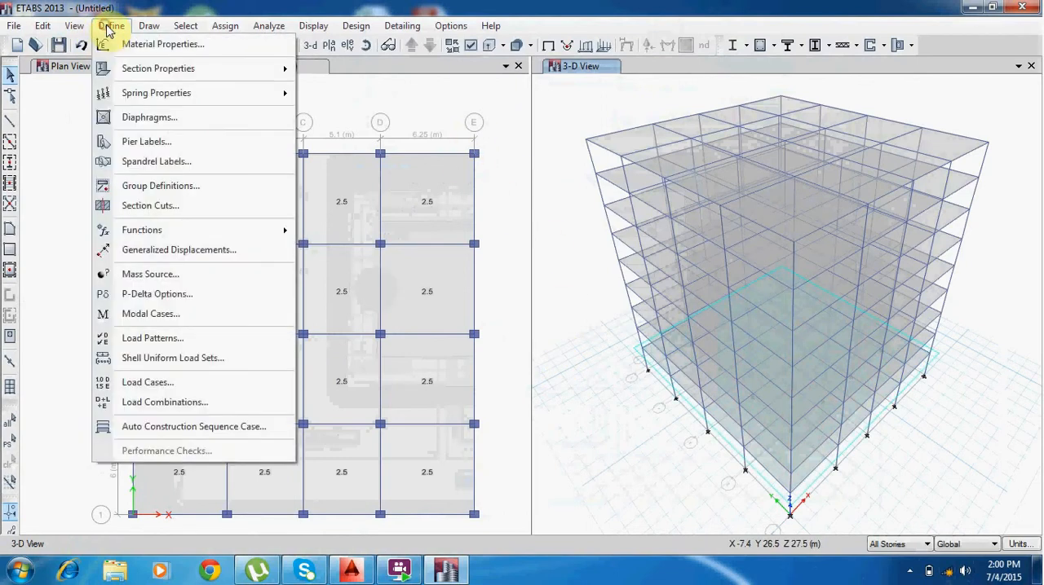
click(179, 341)
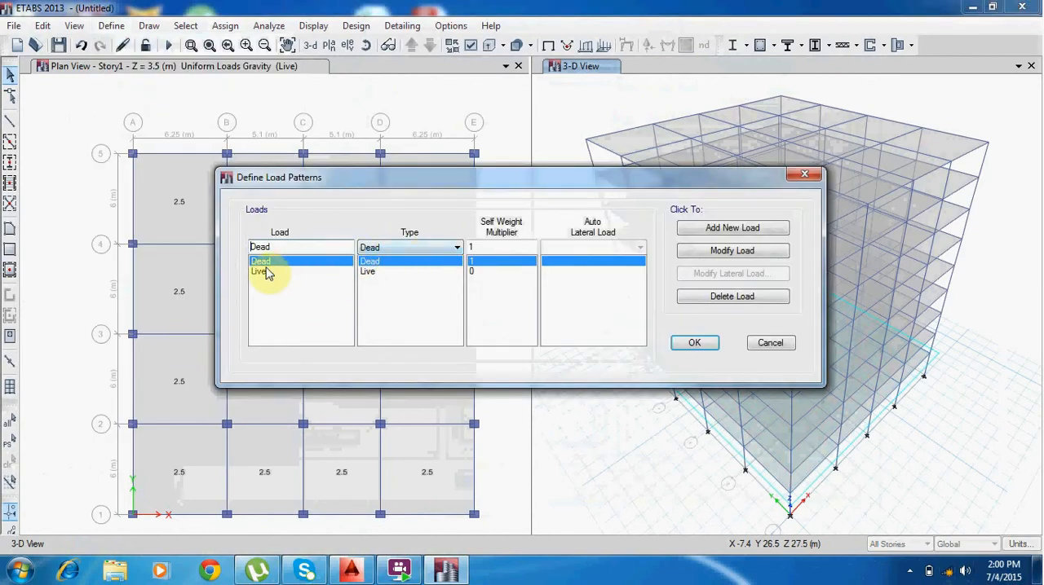
click(337, 251)
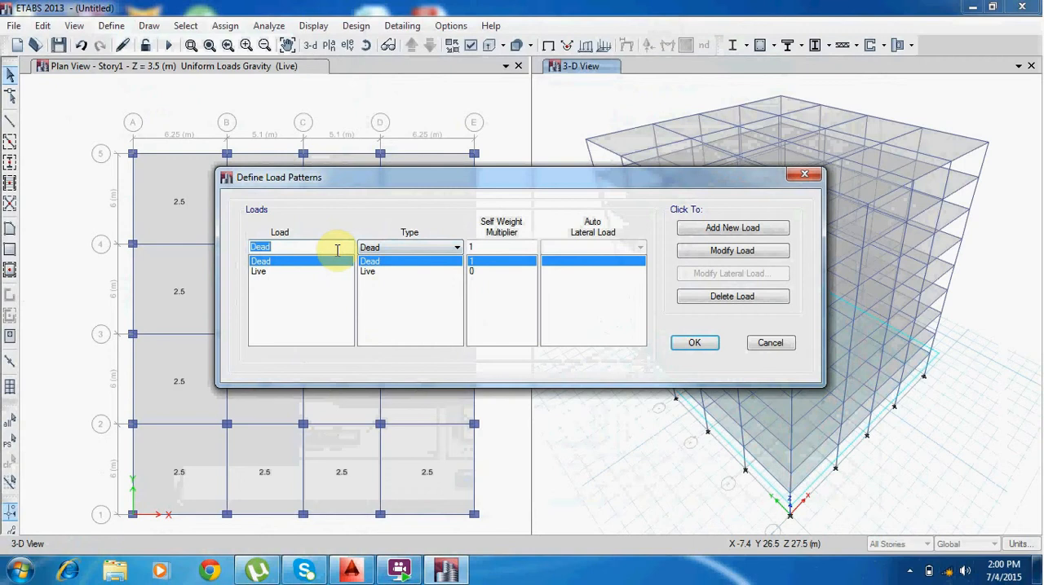
text(eq)
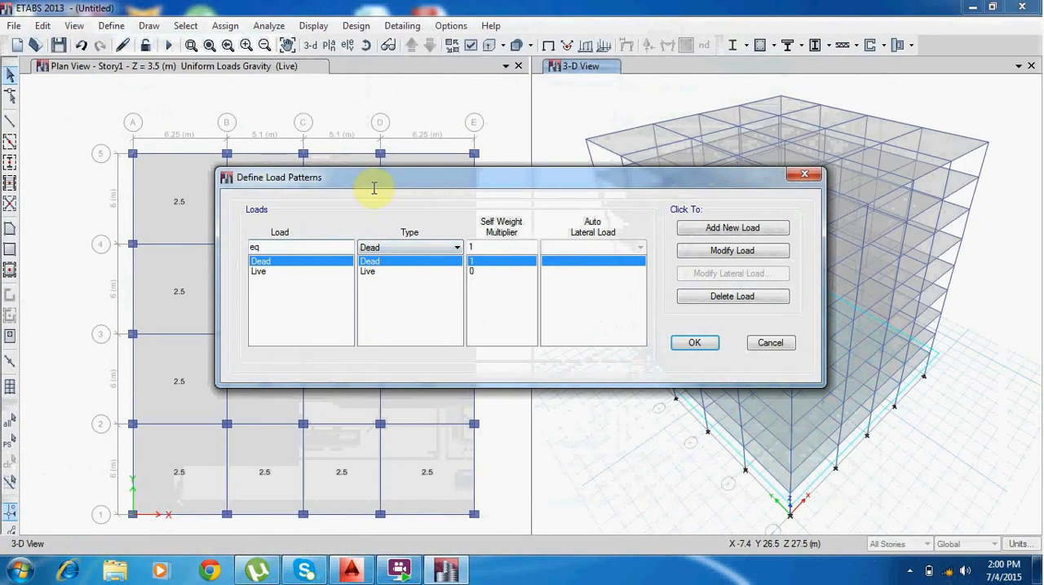
click(433, 248)
click(404, 321)
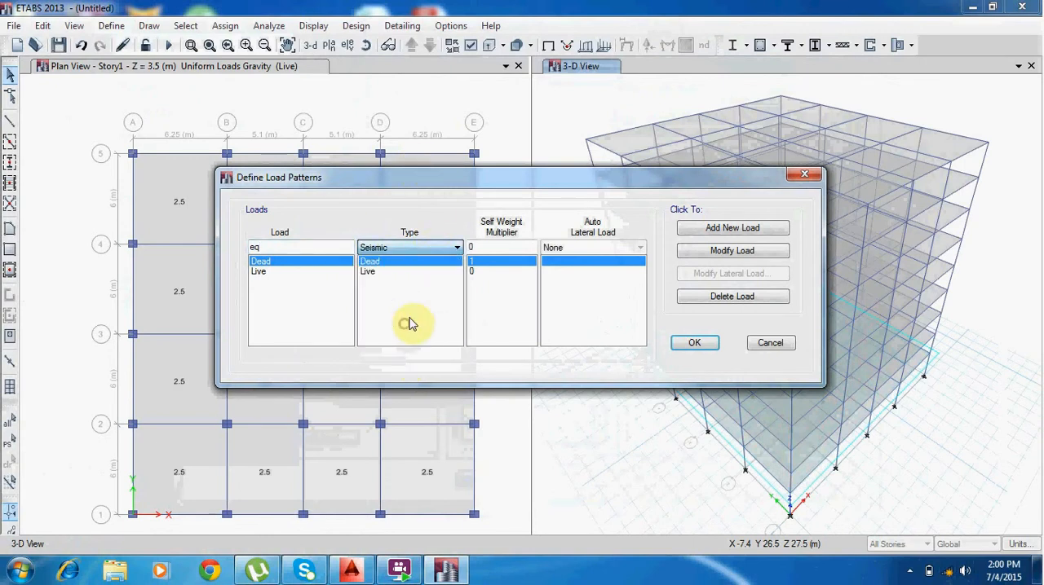
click(579, 250)
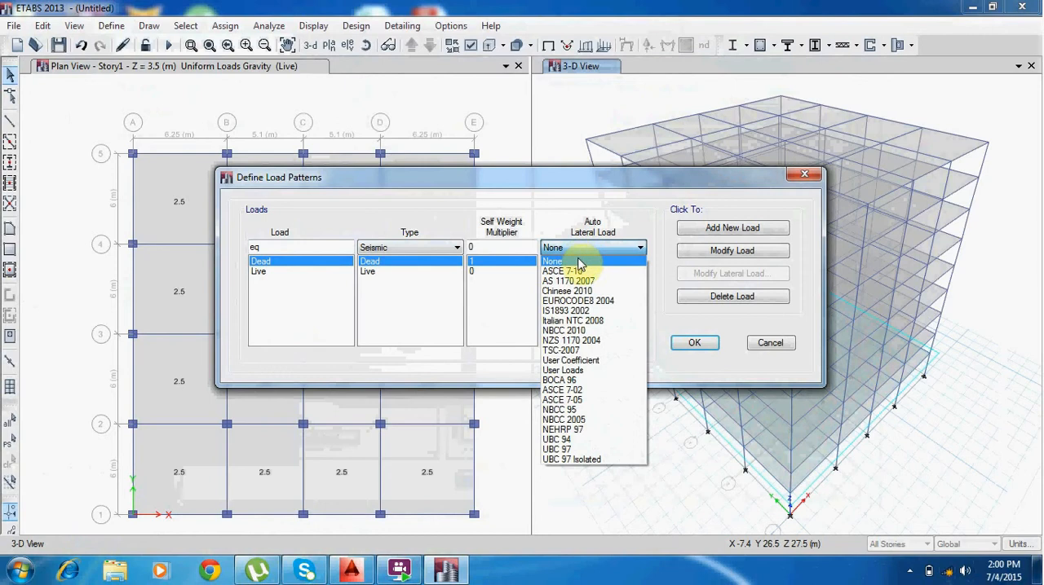
click(594, 302)
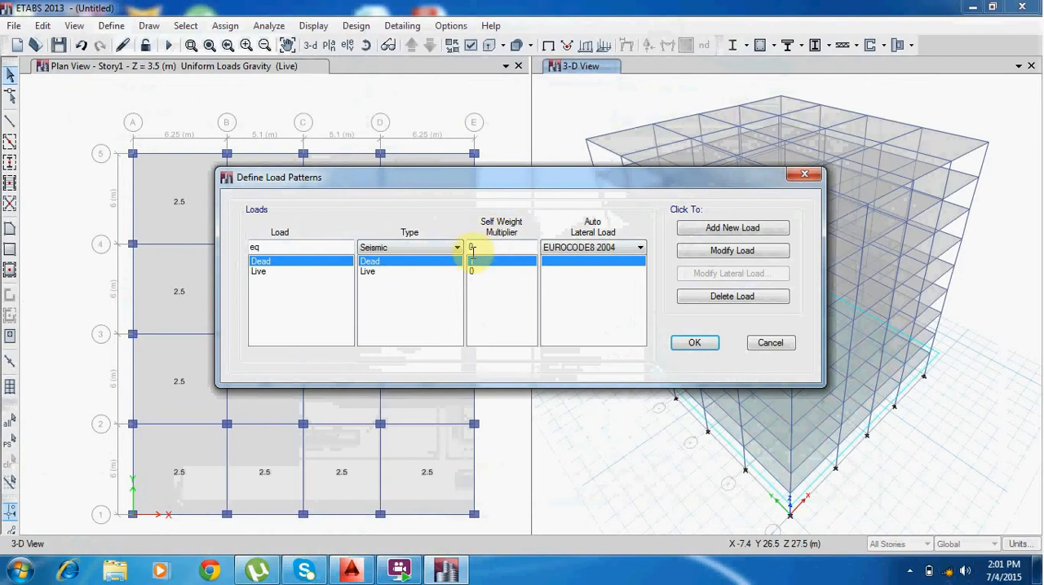
click(744, 232)
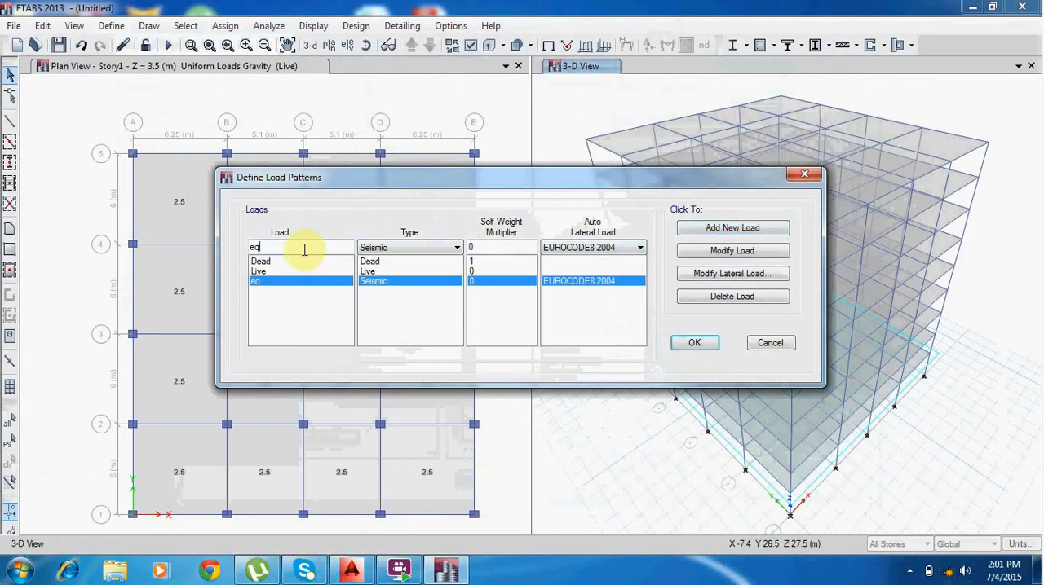
Add a load pattern named wind of type Wind with the EUROCODE1 2005 auto lateral load, and accept the load pattern definitions.
text(w)
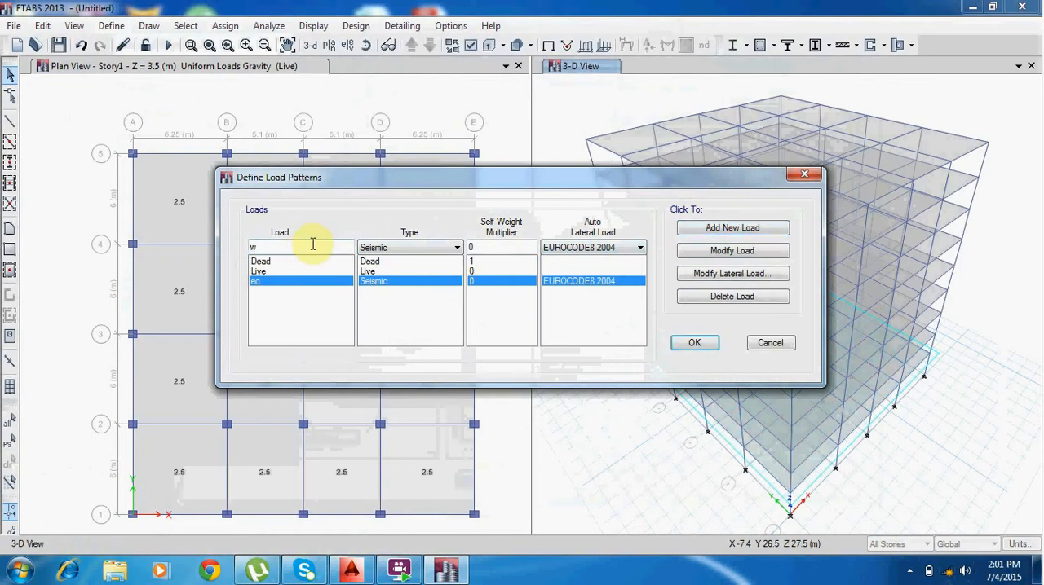
text(ind)
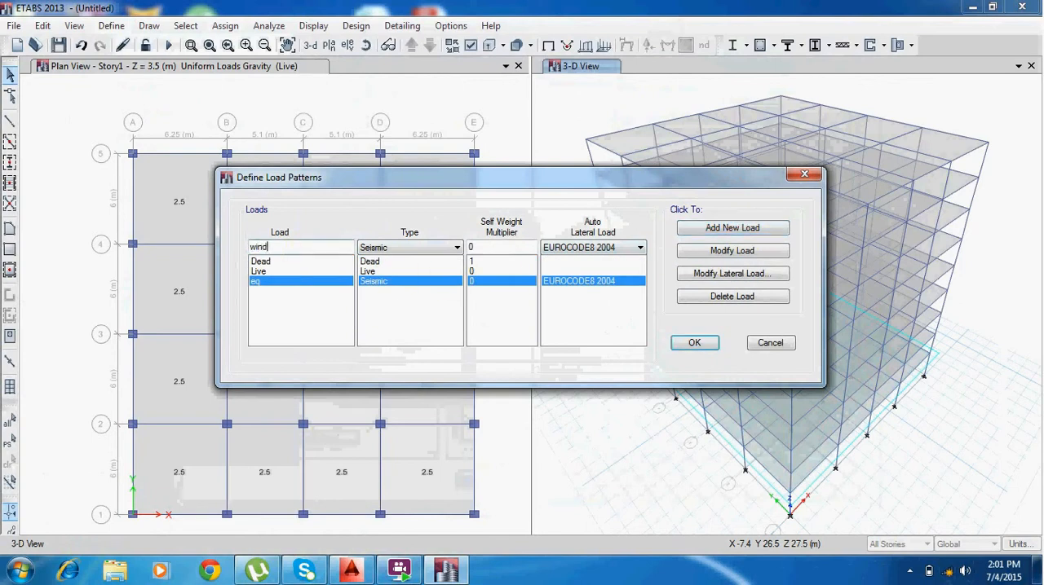
click(386, 250)
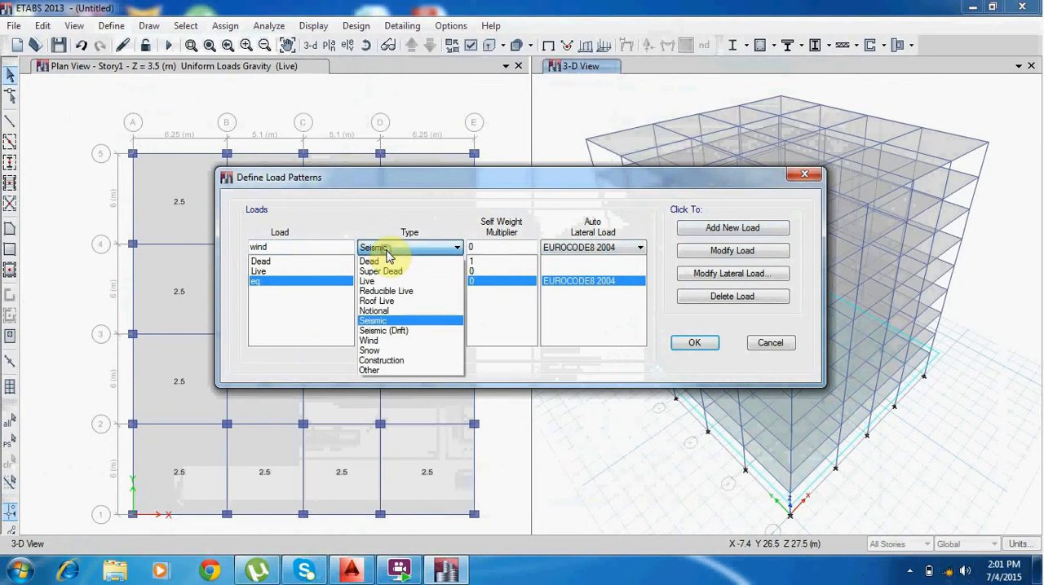
click(383, 341)
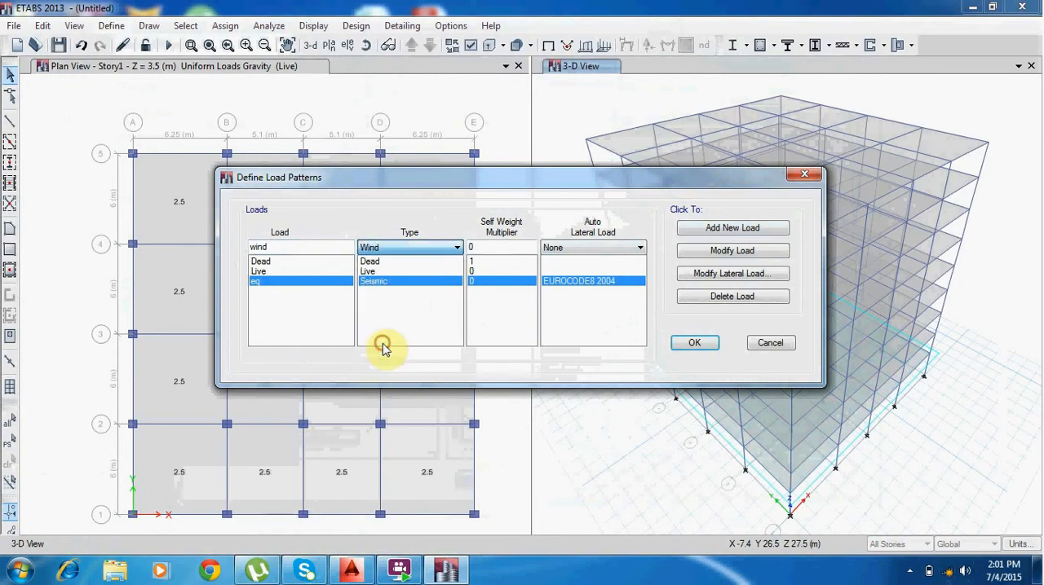
click(559, 248)
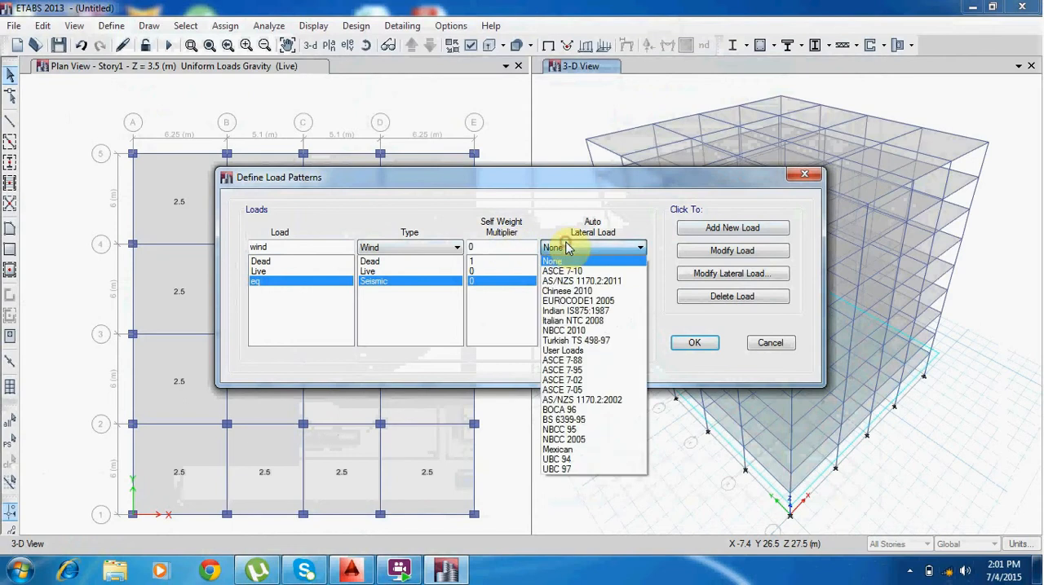
click(593, 301)
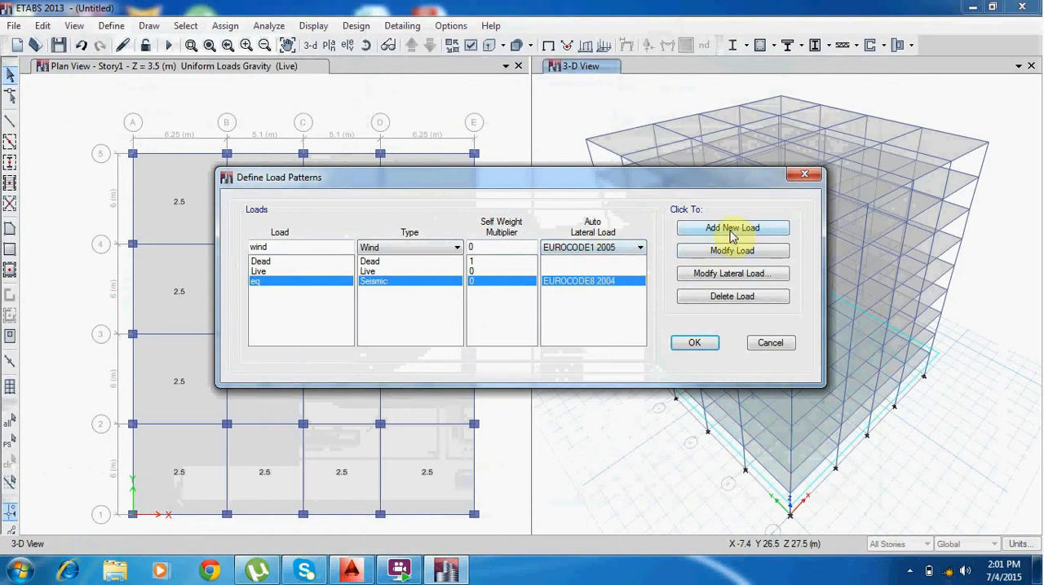
click(732, 233)
click(380, 250)
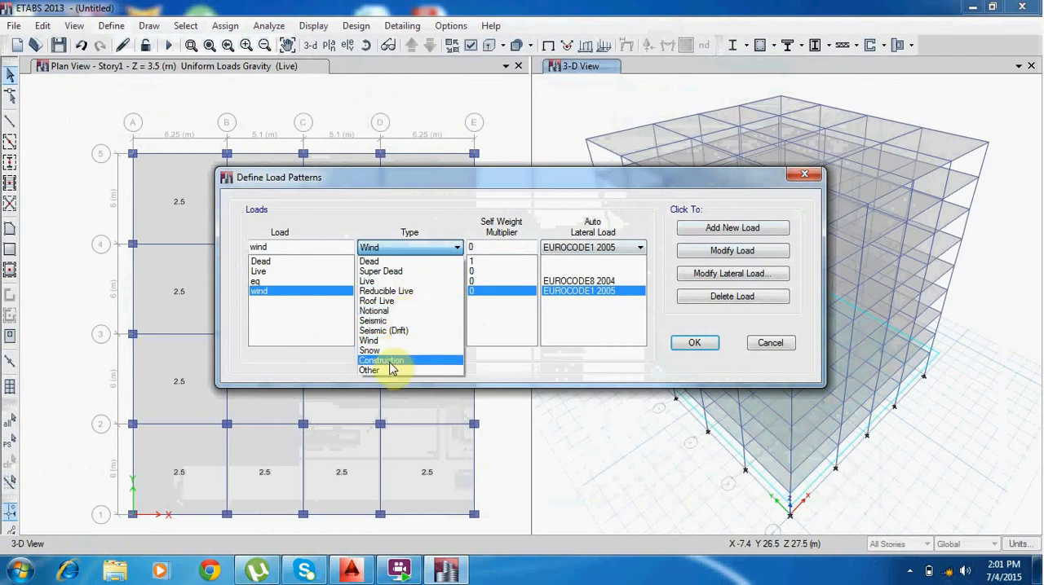
click(592, 334)
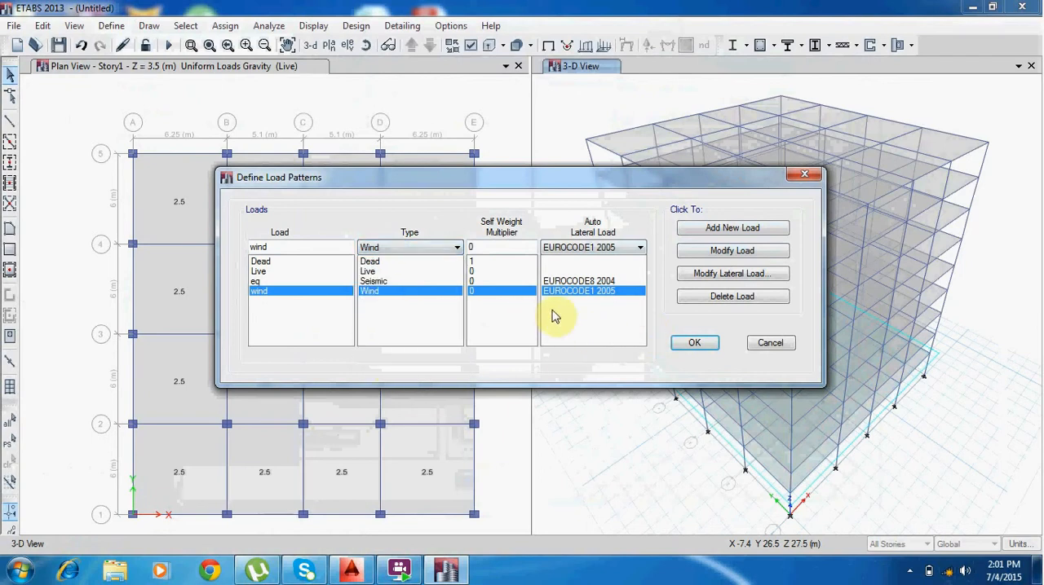
click(694, 343)
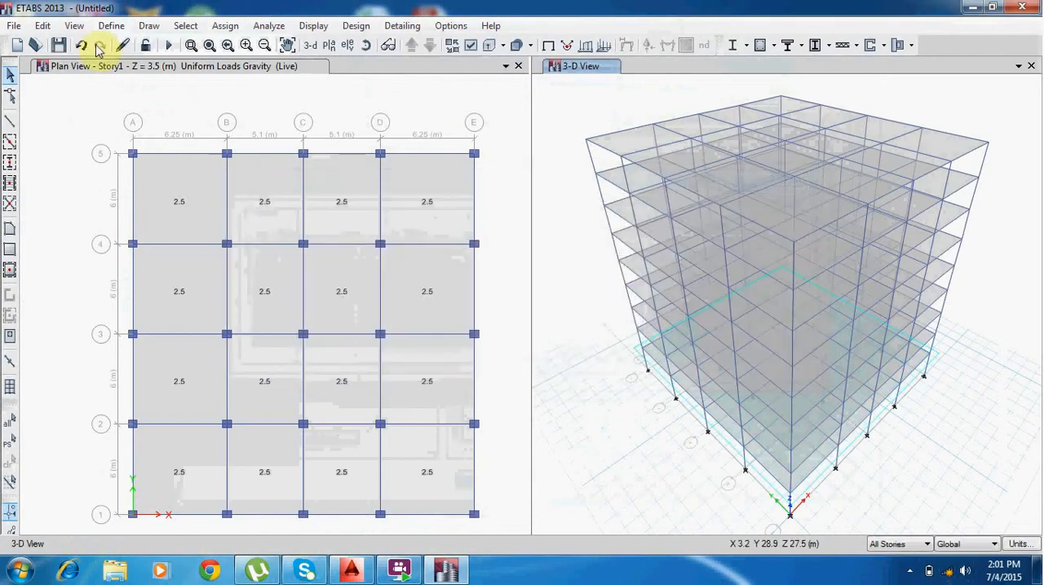
Review the list of defined load cases and accept it.
click(124, 26)
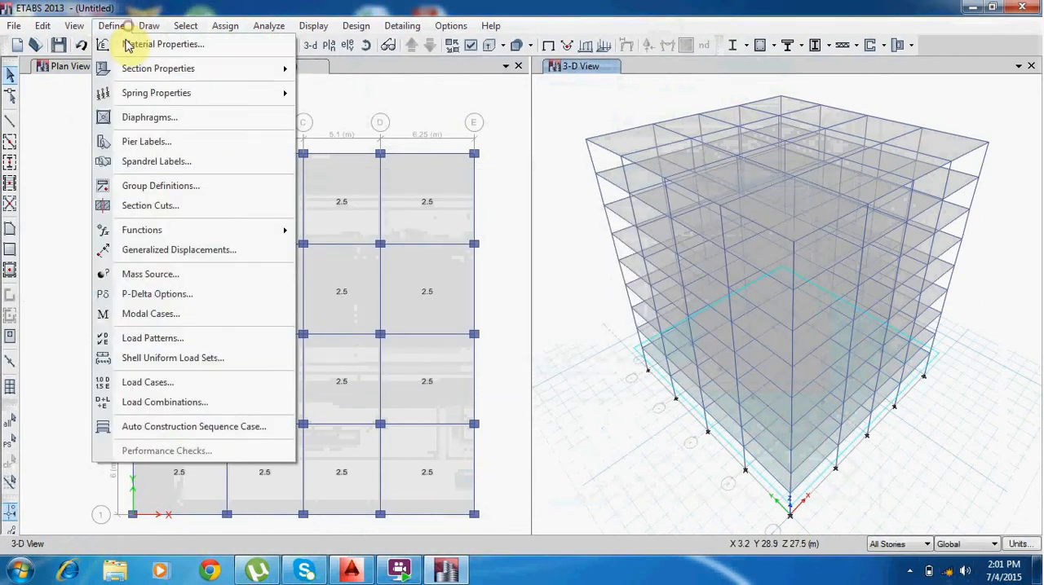
click(171, 390)
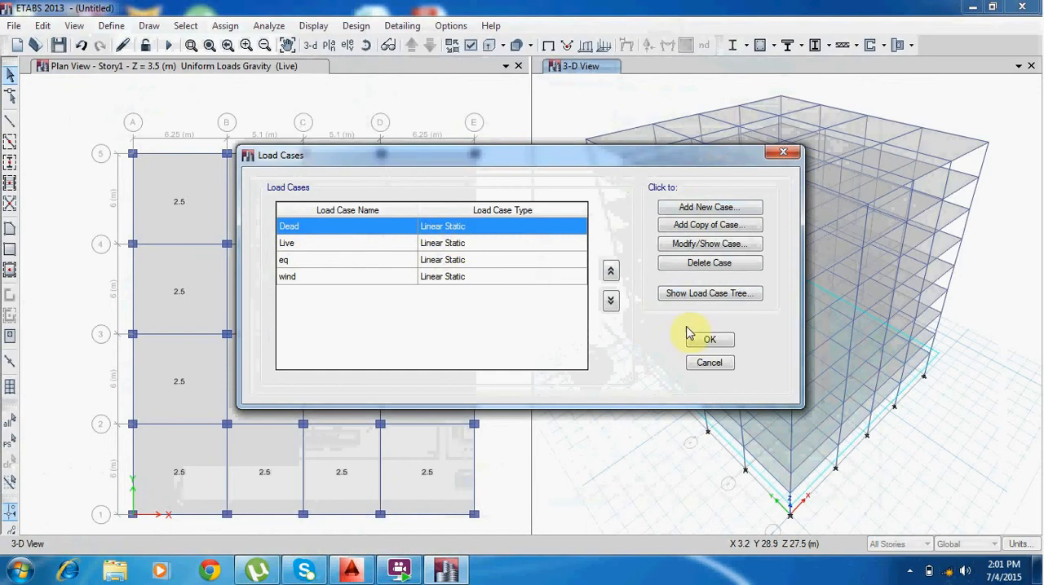
click(710, 340)
Start a new Linear Add load combination under its default name, containing the Dead and Live load cases.
click(111, 26)
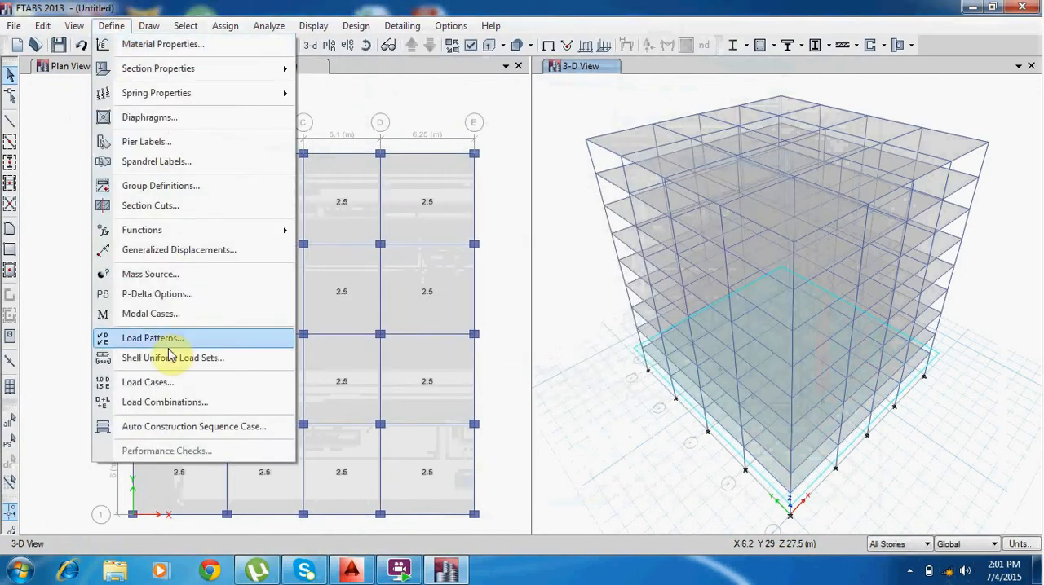
click(172, 403)
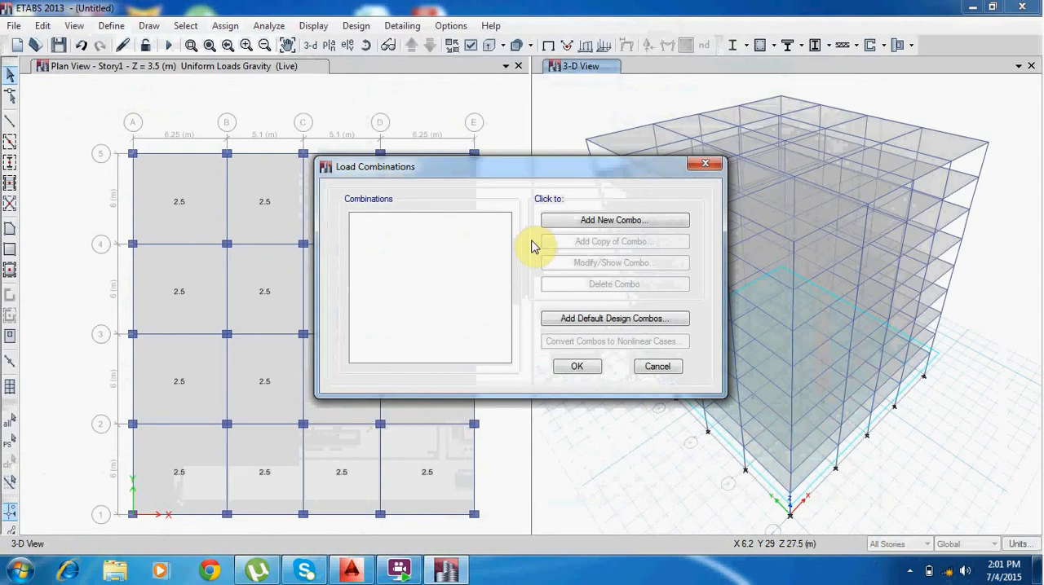
click(591, 225)
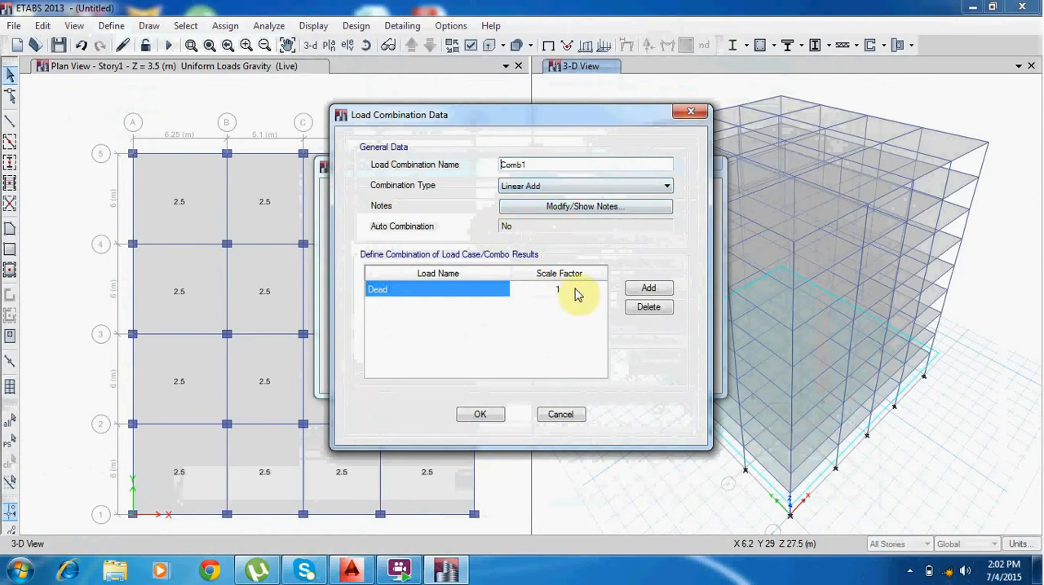
click(645, 294)
click(415, 306)
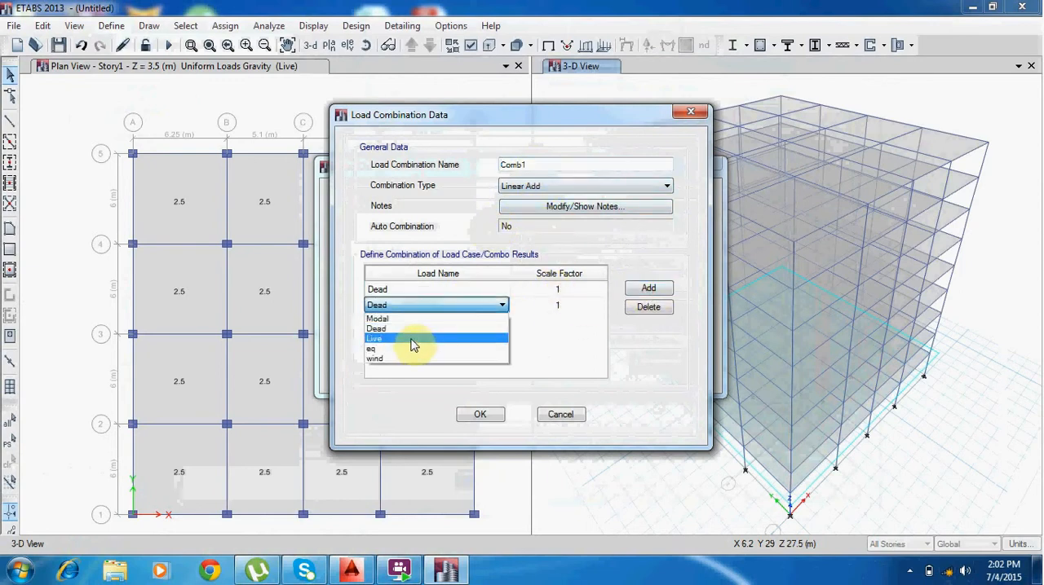
click(412, 340)
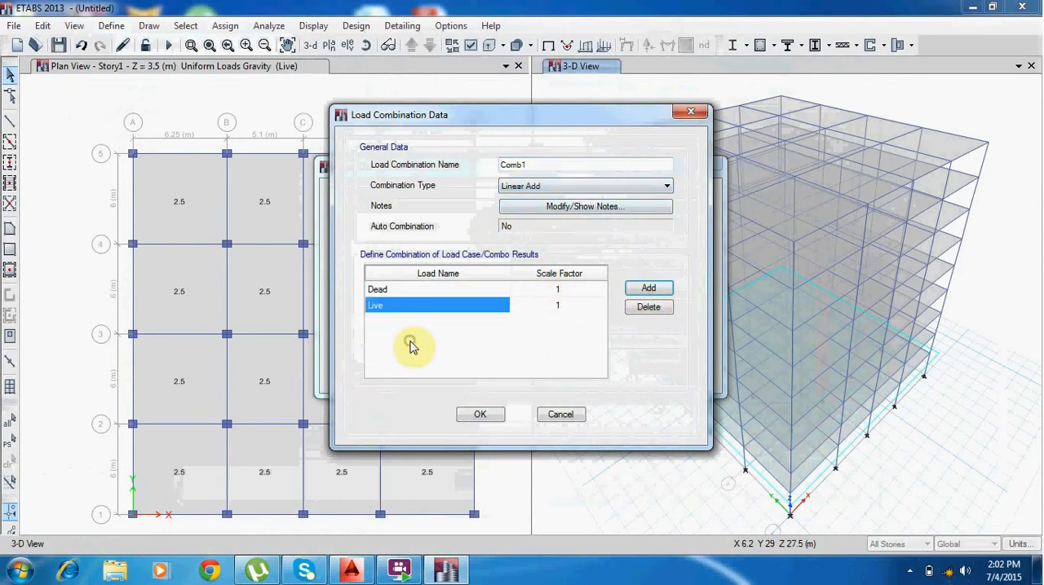
Set the scale factors in Comb1 to 1.4 for Dead and 1.6 for Live, and accept the combination.
click(560, 287)
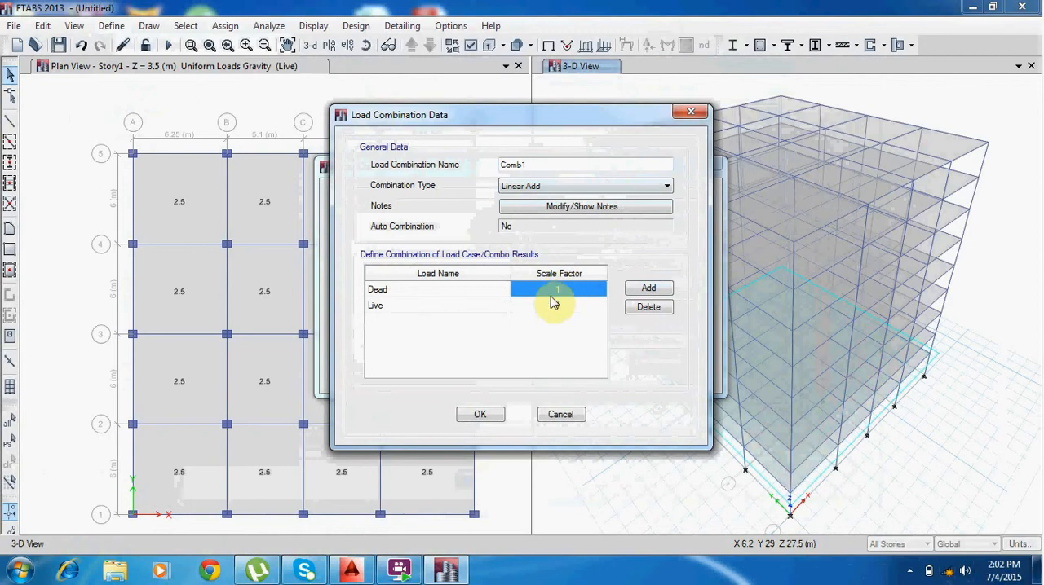
text(q)
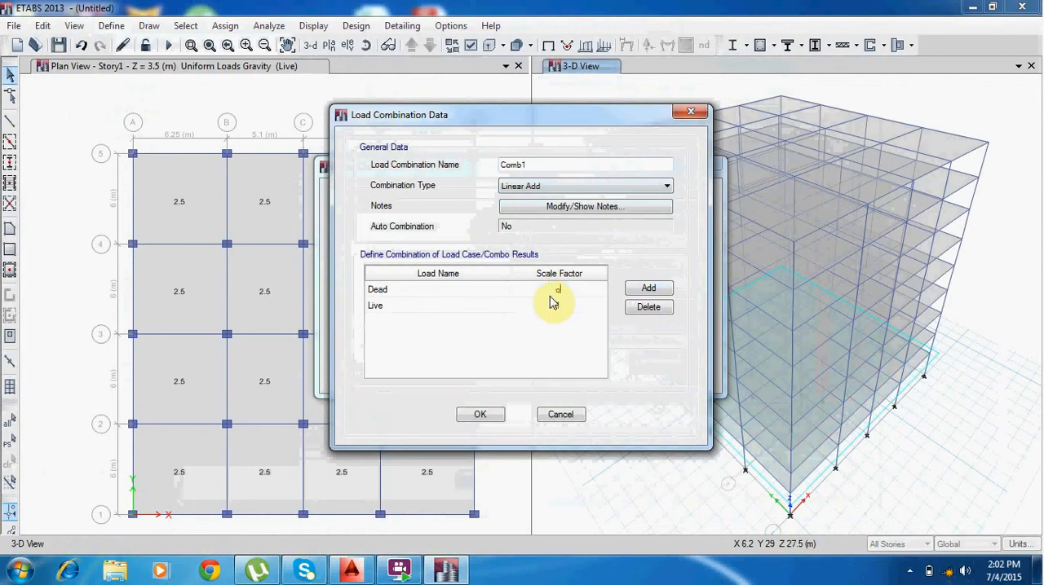
key(BackSpace)
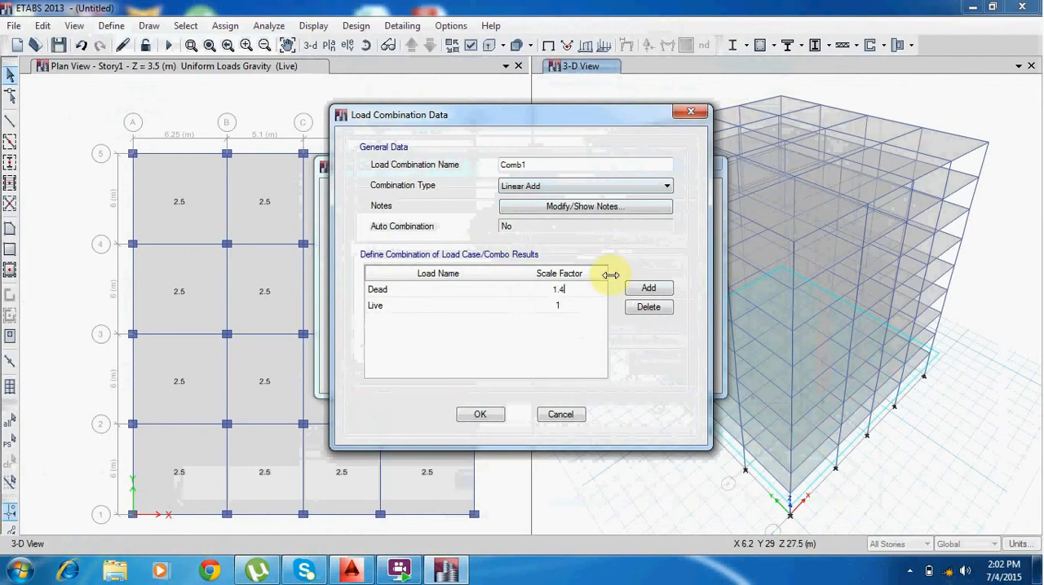
click(541, 308)
text(1.6)
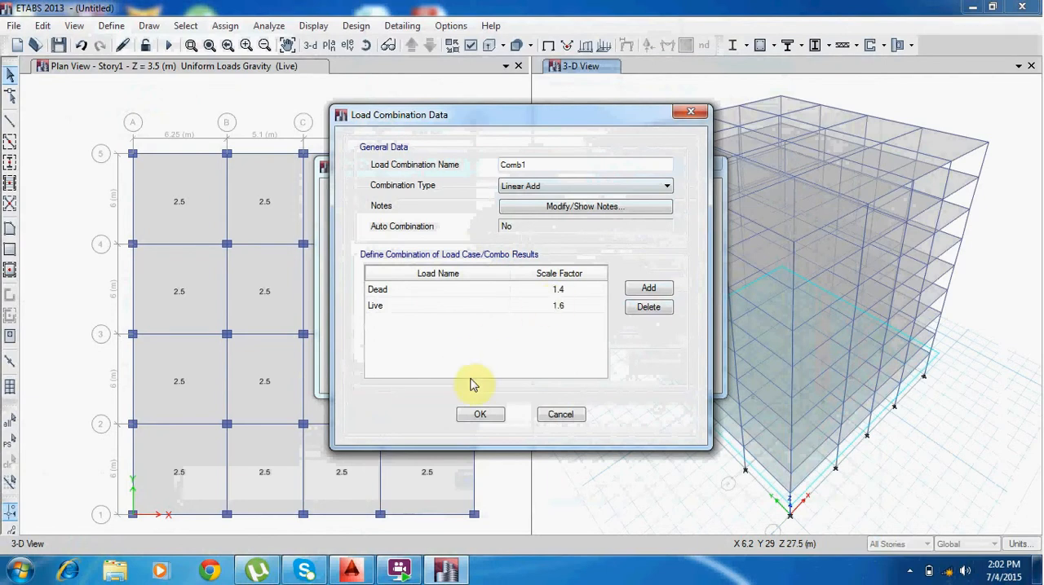
click(478, 417)
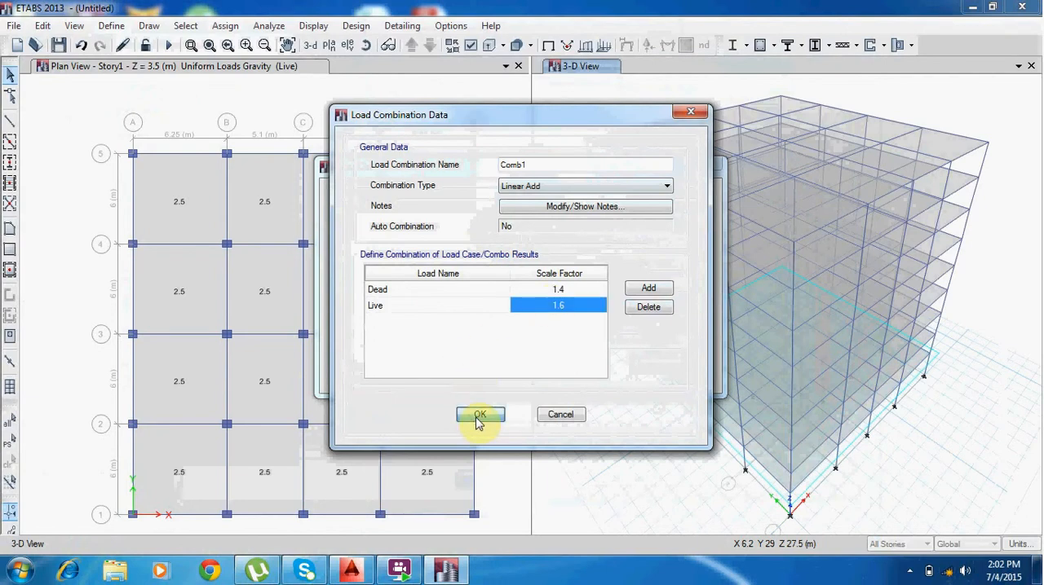
Add a second load combination of Dead, Live, eq and wind, each with scale factor 1, and accept the load combinations.
click(598, 219)
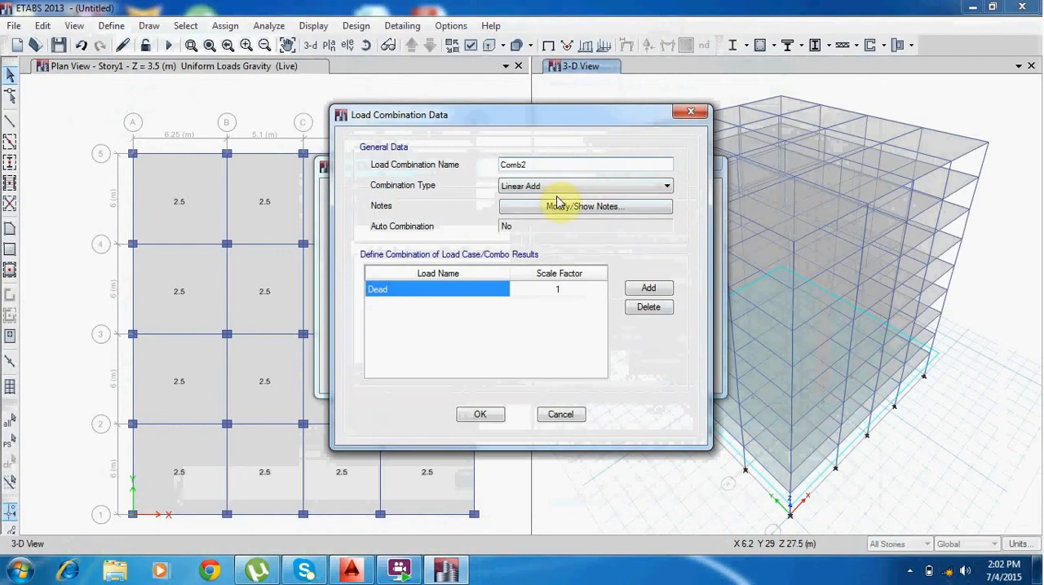
click(648, 288)
click(649, 288)
click(648, 287)
click(454, 305)
click(454, 305)
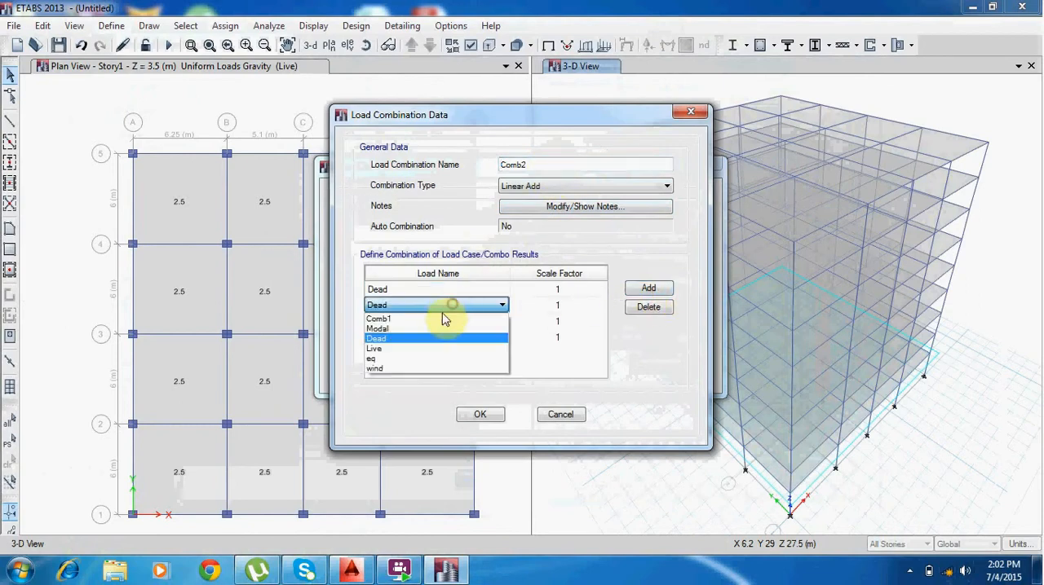
click(408, 349)
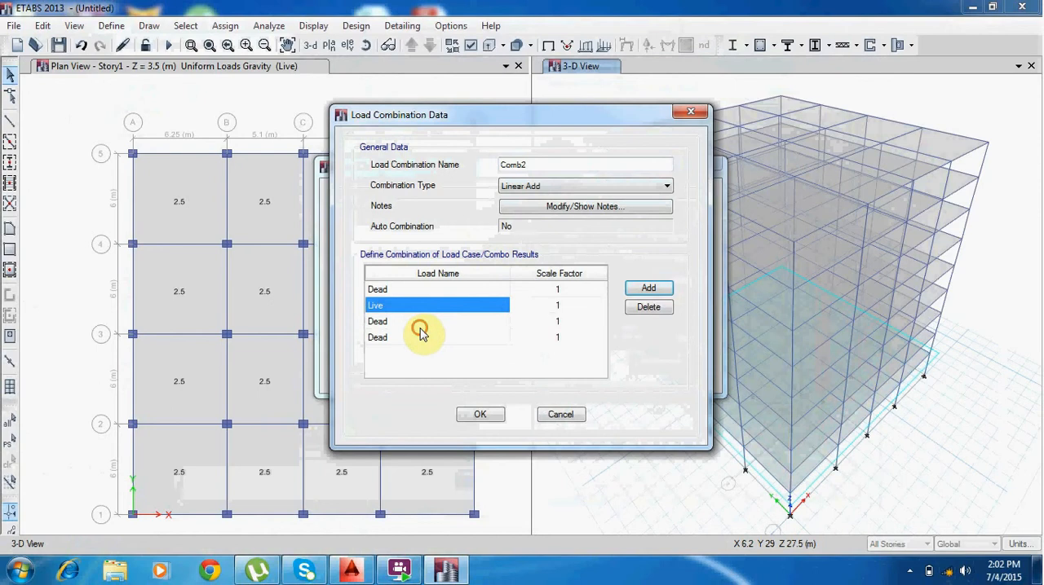
click(417, 323)
click(418, 323)
click(406, 375)
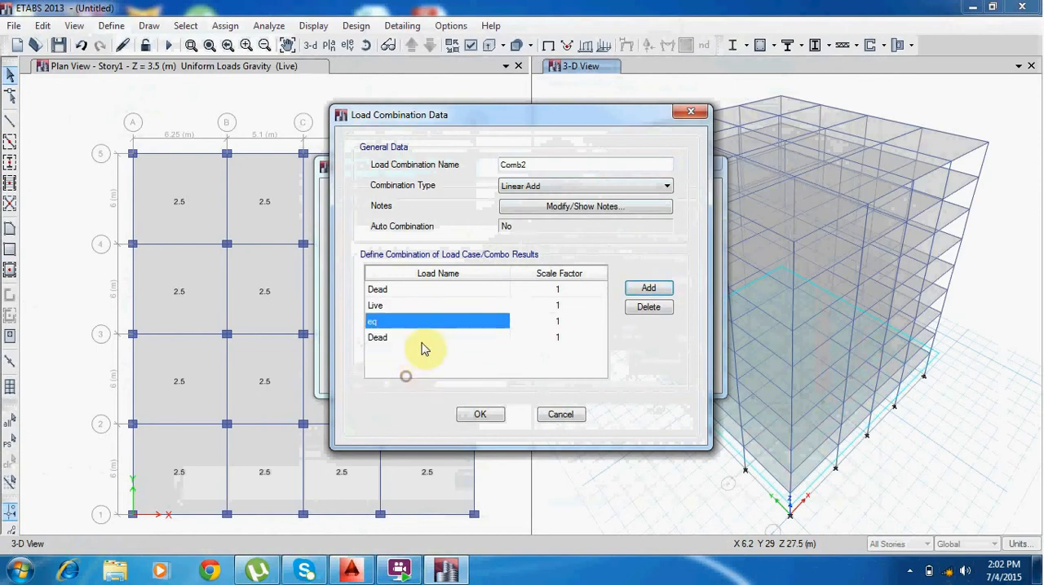
click(422, 338)
click(422, 338)
click(408, 400)
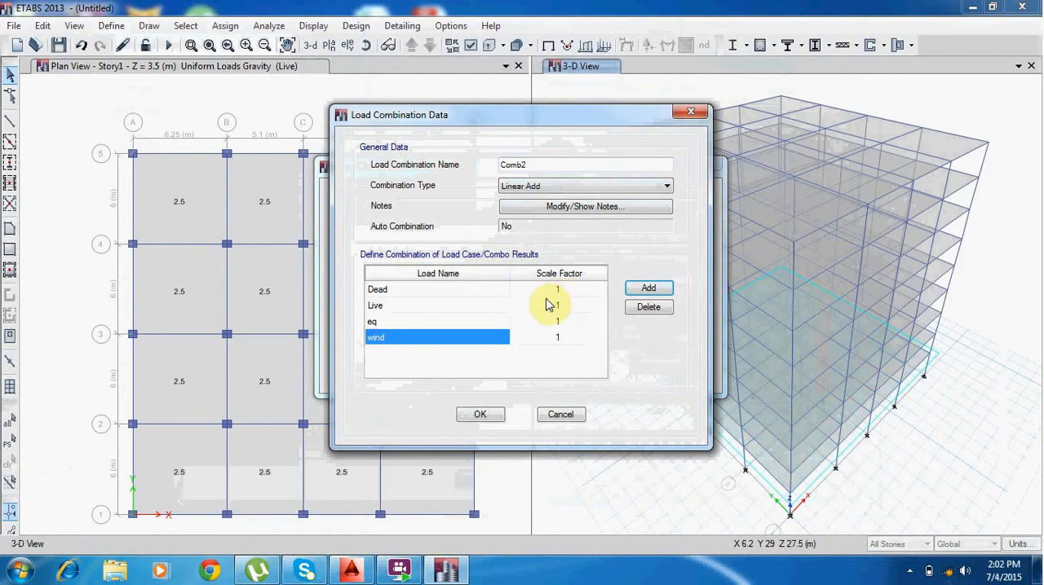
click(483, 416)
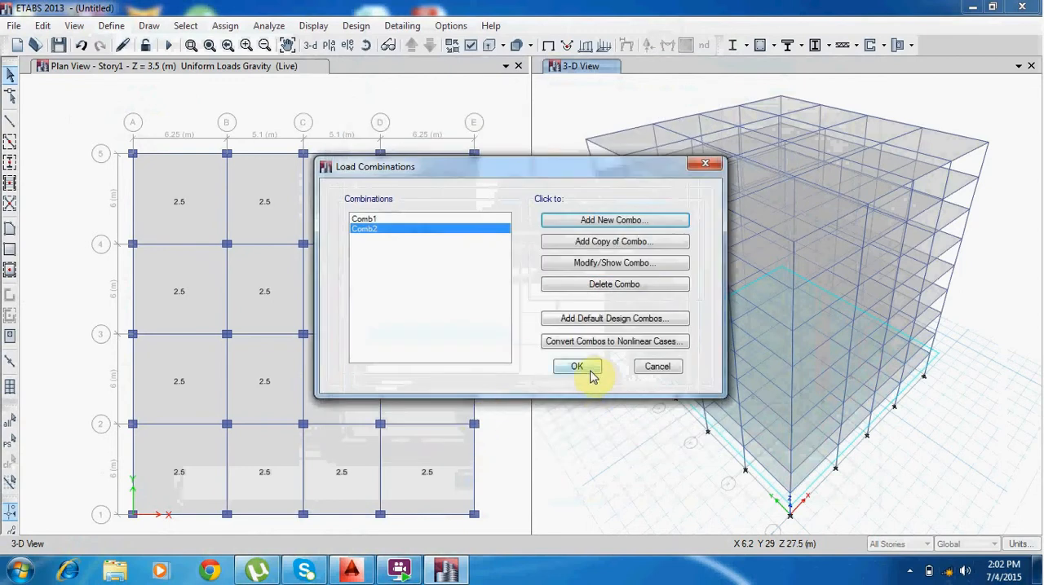
click(590, 368)
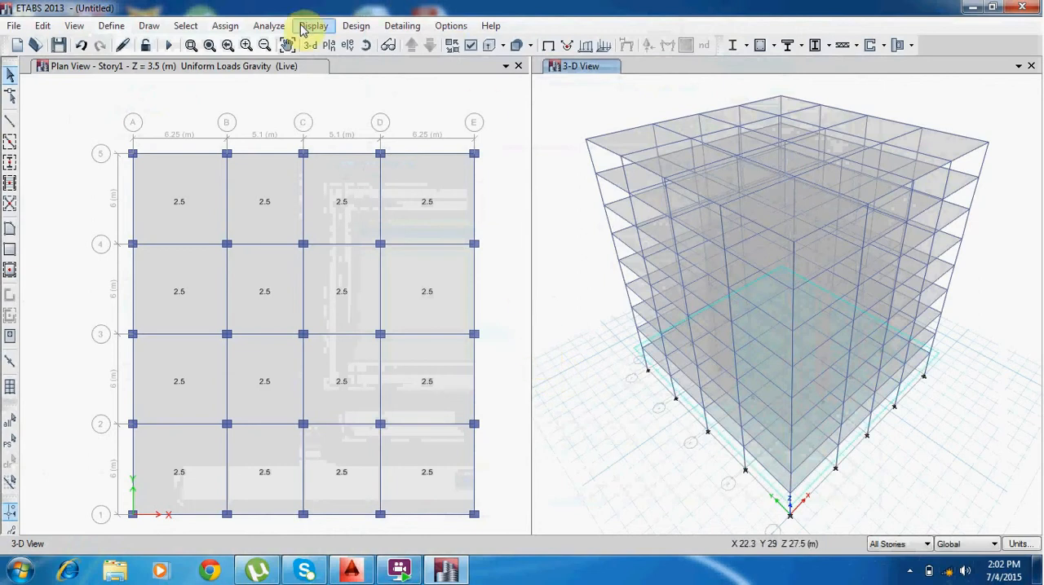
Set the approximate maximum mesh size for automatic rectangular floor meshing to 1 m.
click(272, 26)
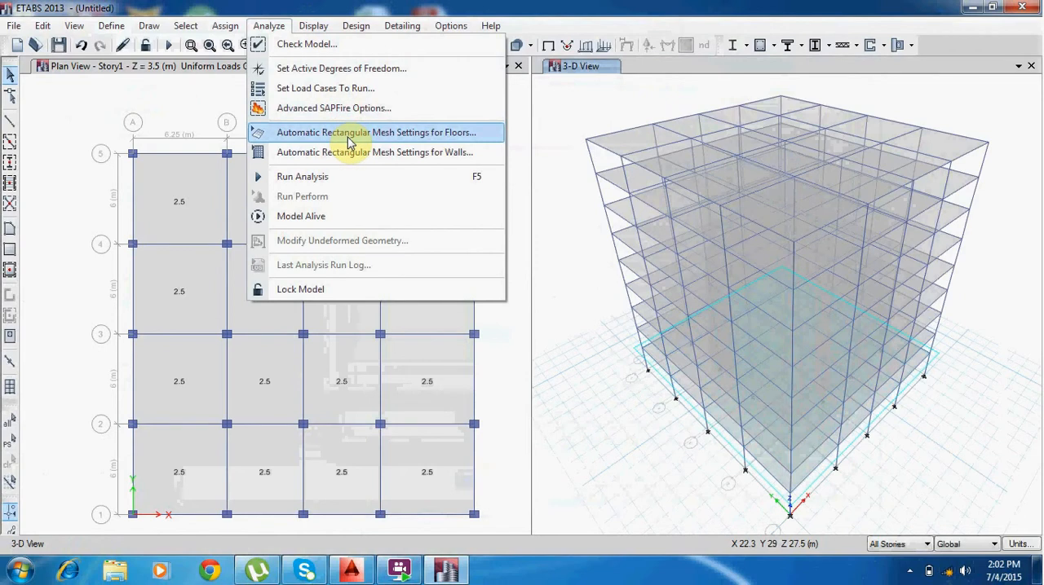
click(419, 133)
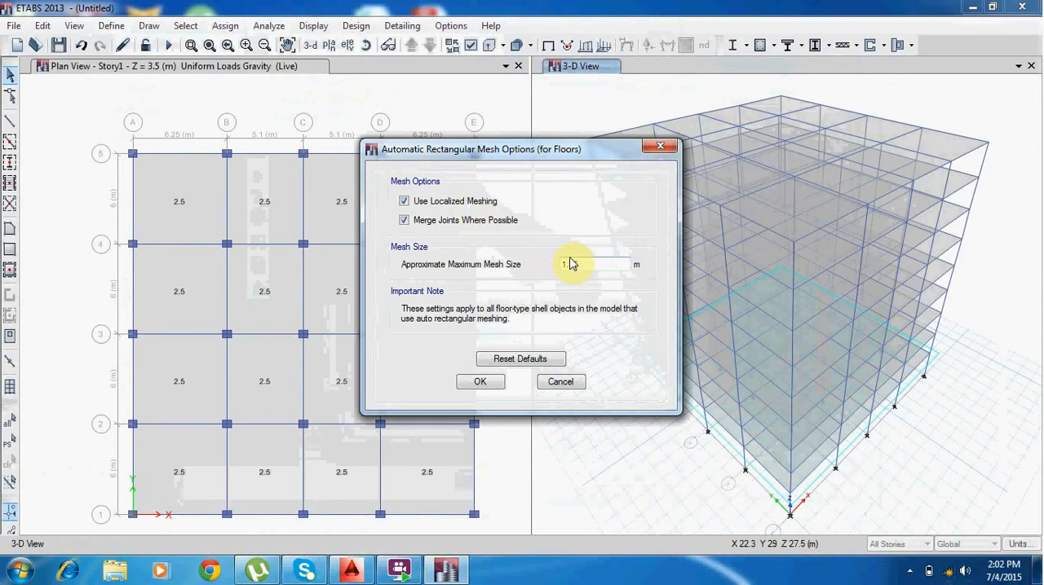
double_click(569, 264)
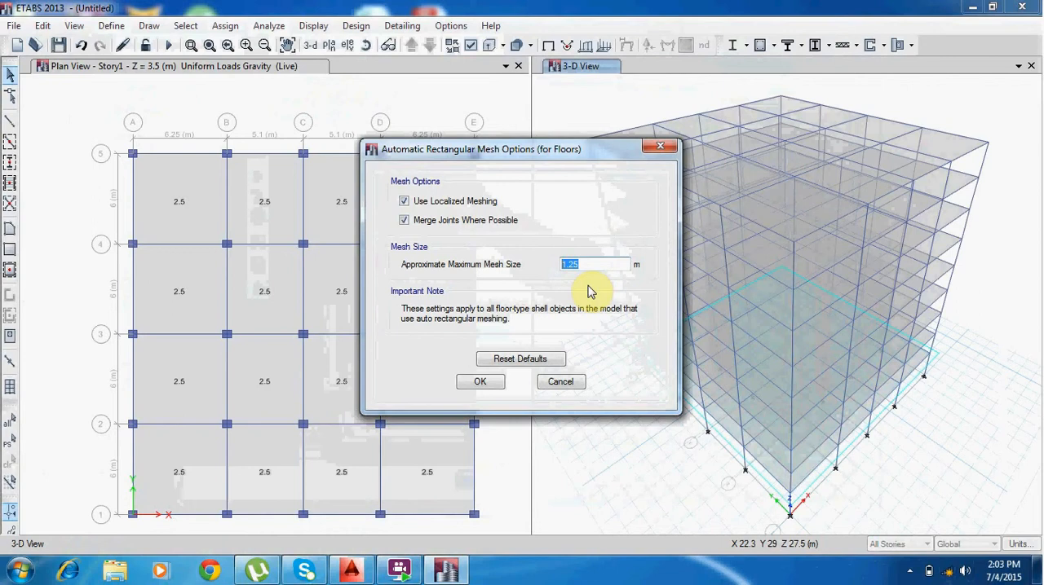
text(1)
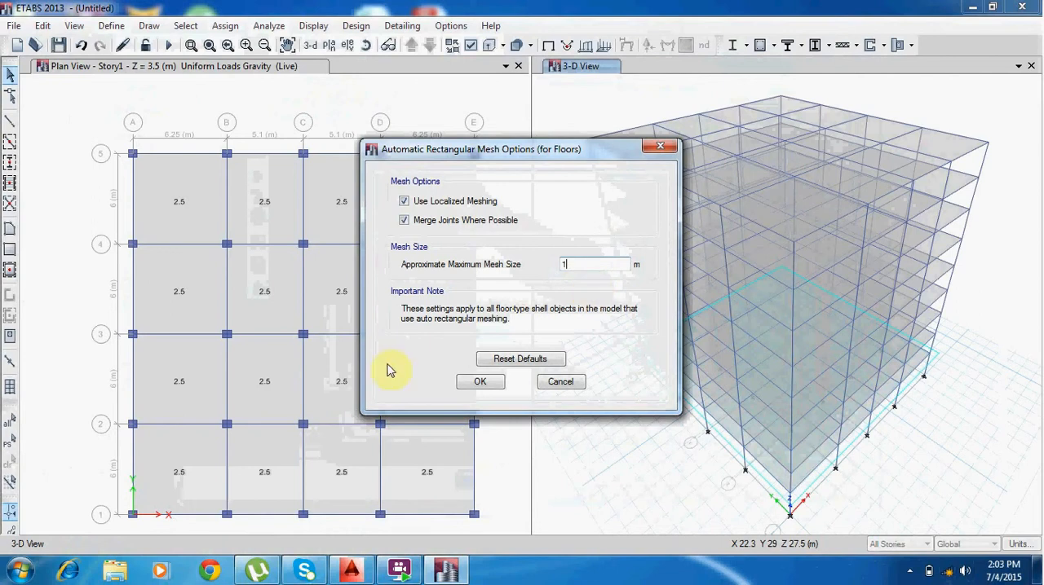
click(480, 383)
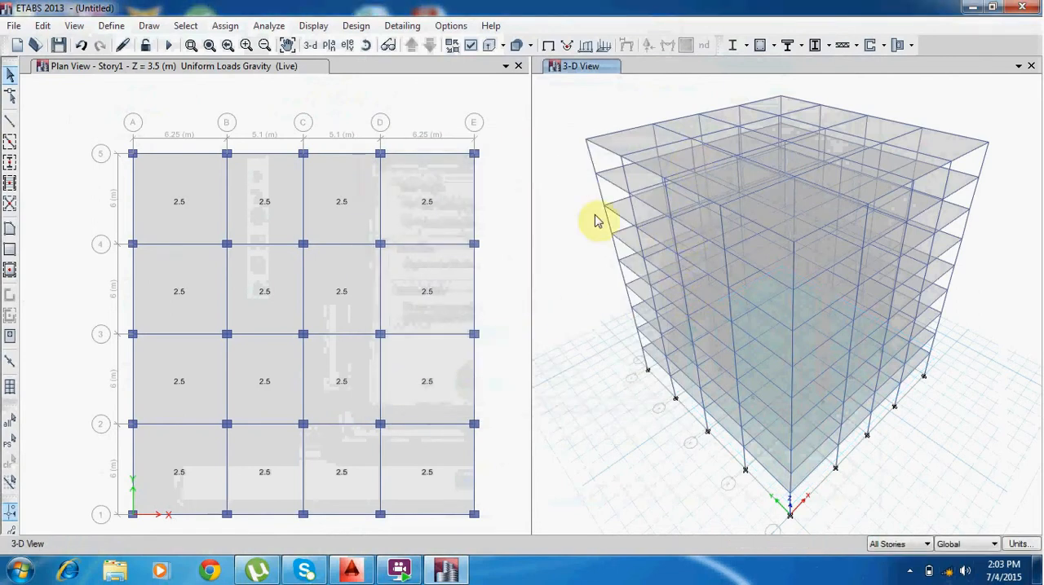
Restore the previous selection of all slabs, re-accept the automatic rectangular floor mesh settings, and clear the selection.
click(10, 441)
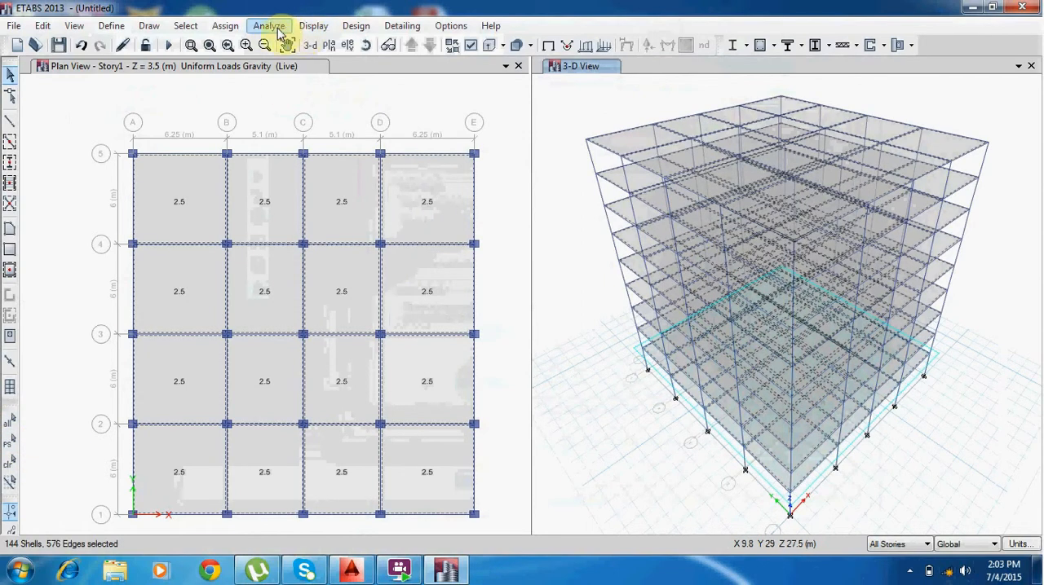
click(310, 27)
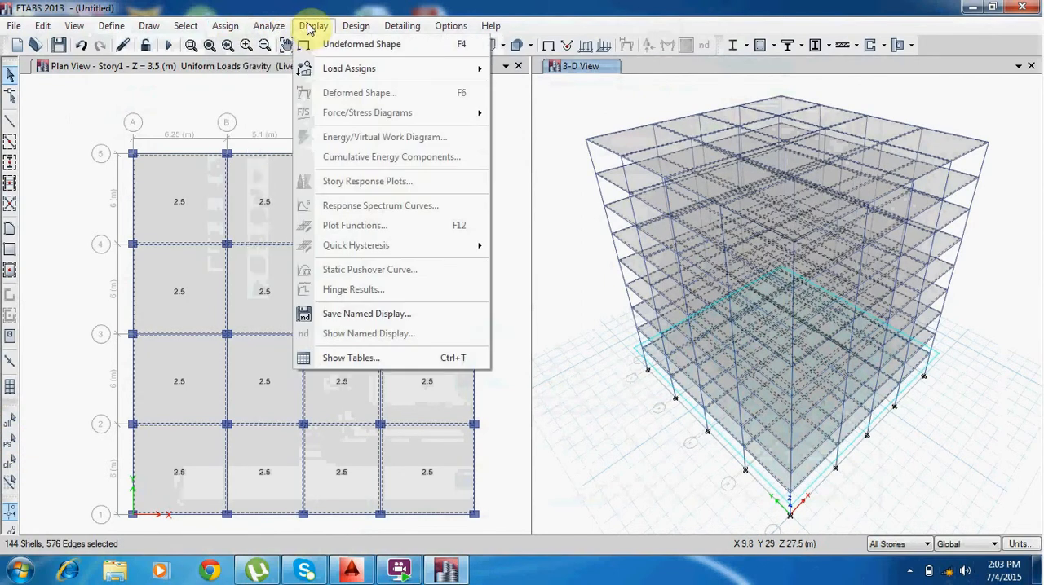
click(319, 133)
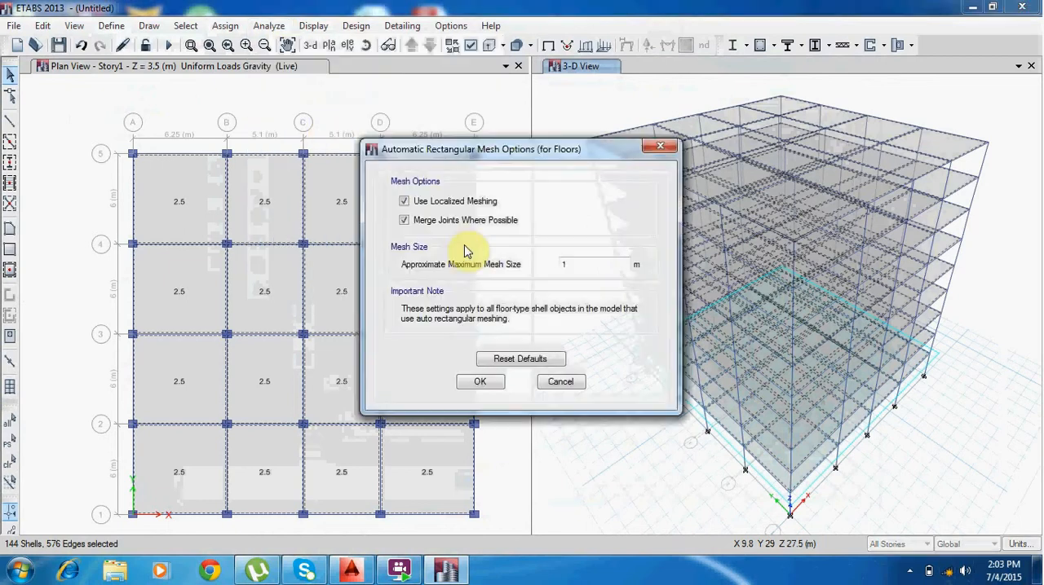
click(480, 381)
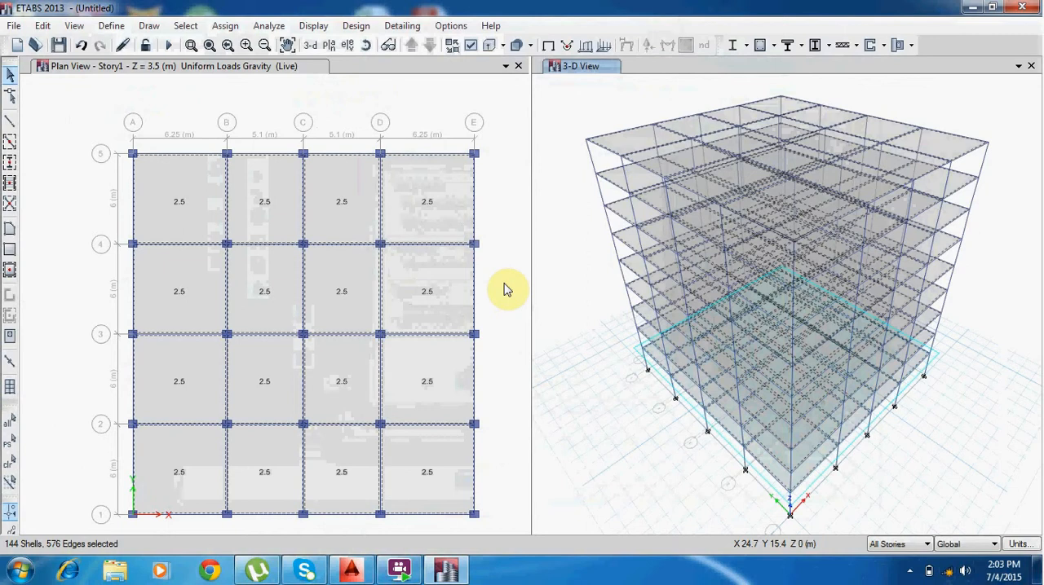
click(515, 231)
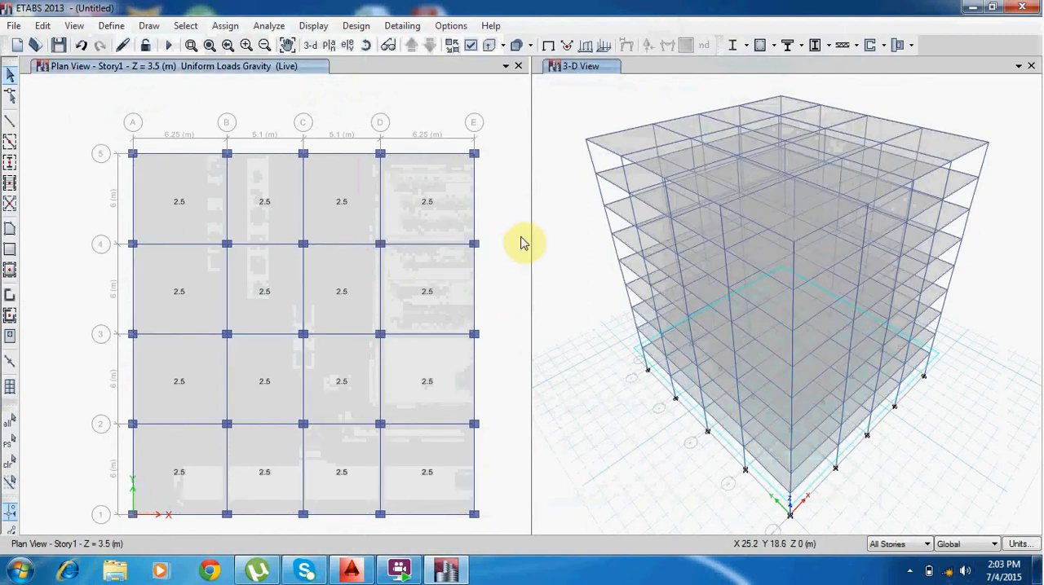
Inspect the floor slabs of the building up close and as a whole in the 3-D view.
click(671, 173)
click(446, 234)
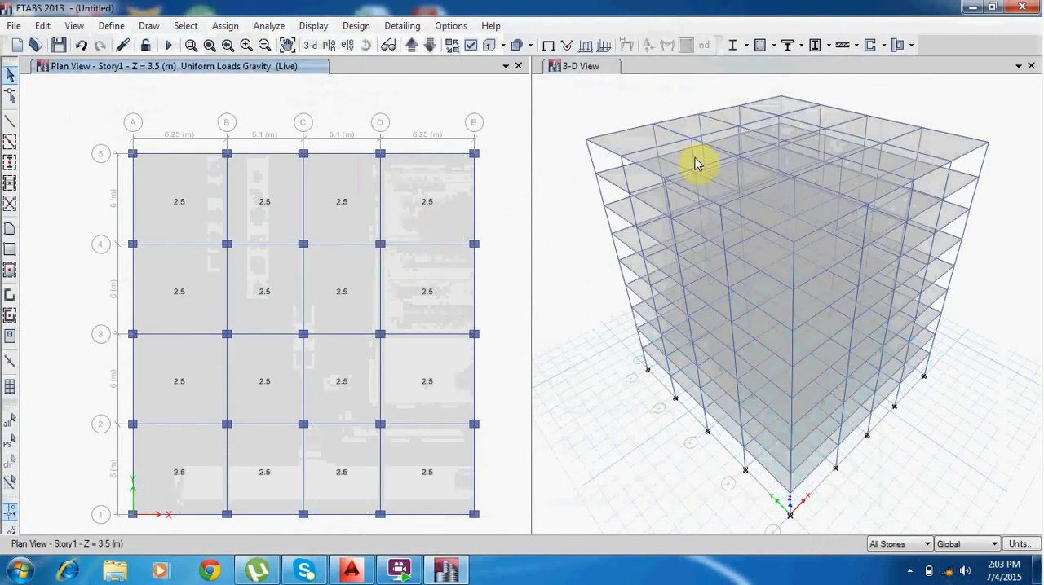
scroll(665, 143, up, 5)
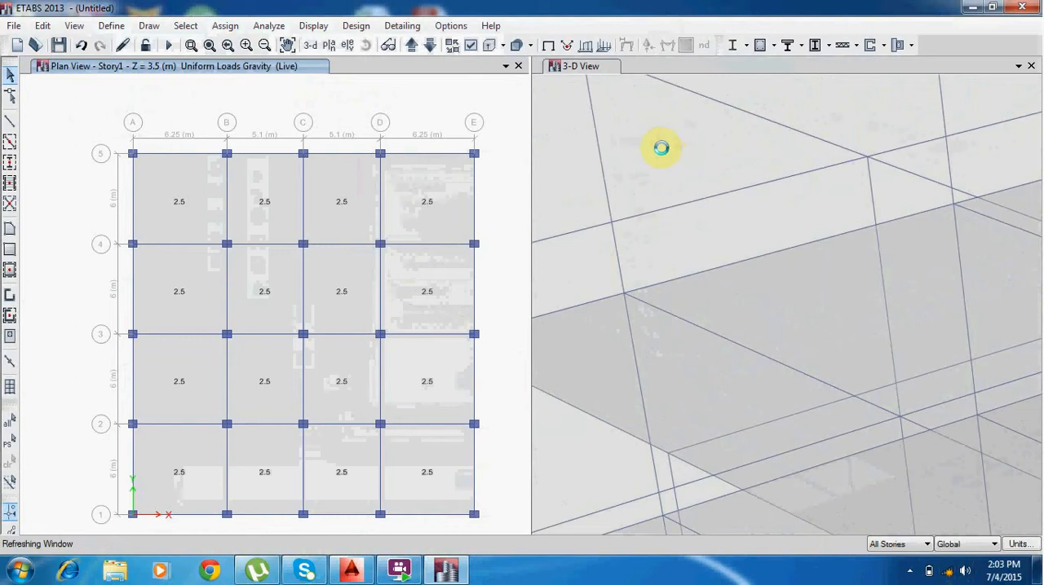
scroll(662, 150, down, 3)
scroll(815, 200, down, 3)
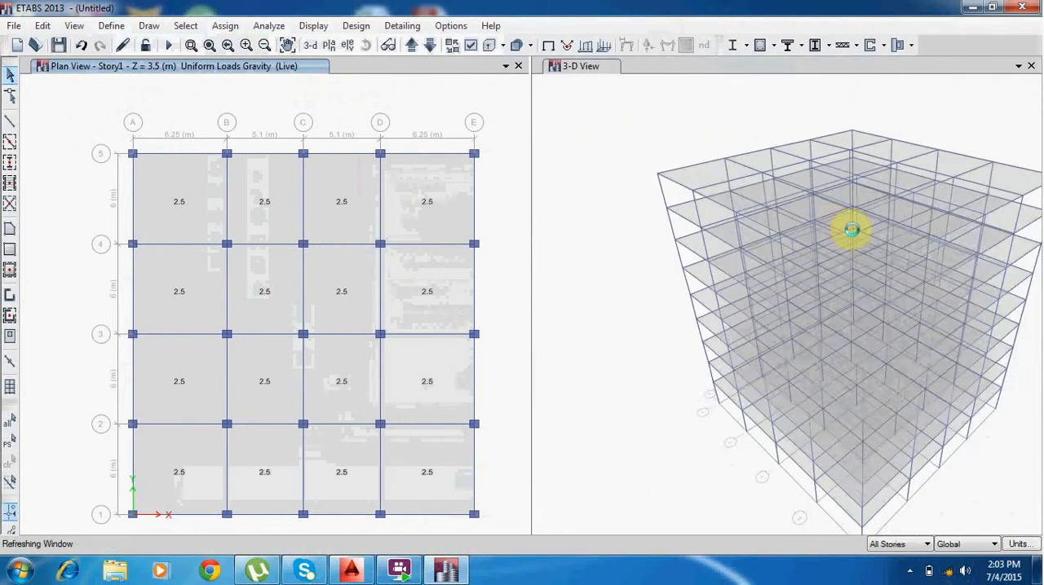
scroll(851, 230, down, 5)
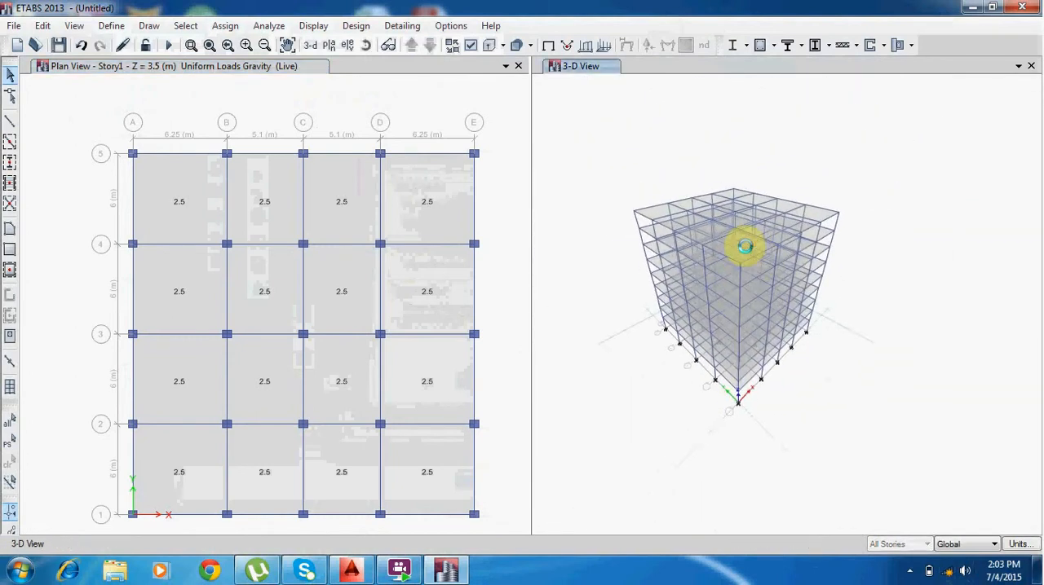
scroll(746, 246, up, 3)
scroll(753, 250, down, 3)
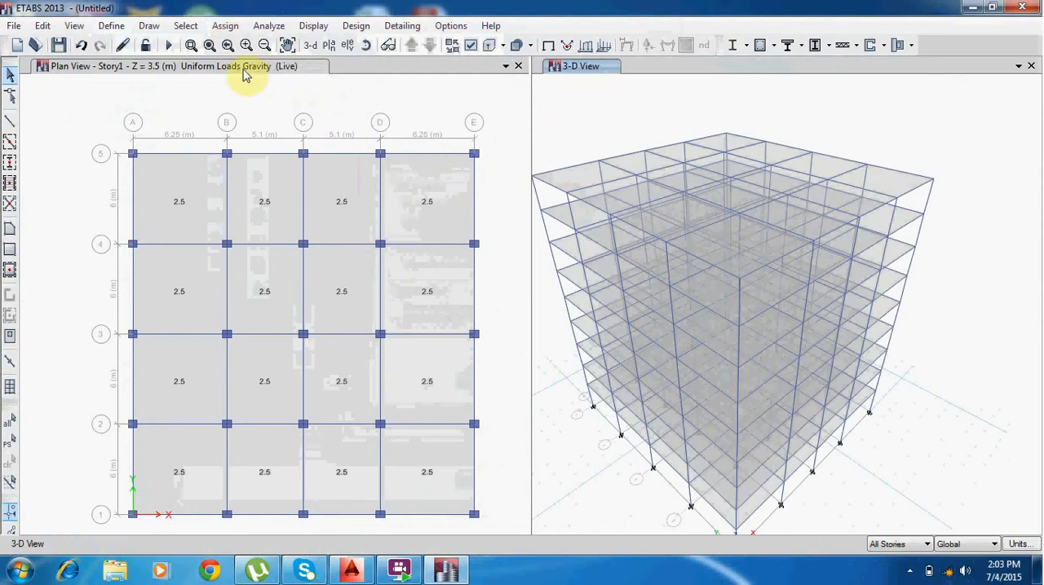
Run the analysis, saving the model file as fa on the Desktop.
click(166, 48)
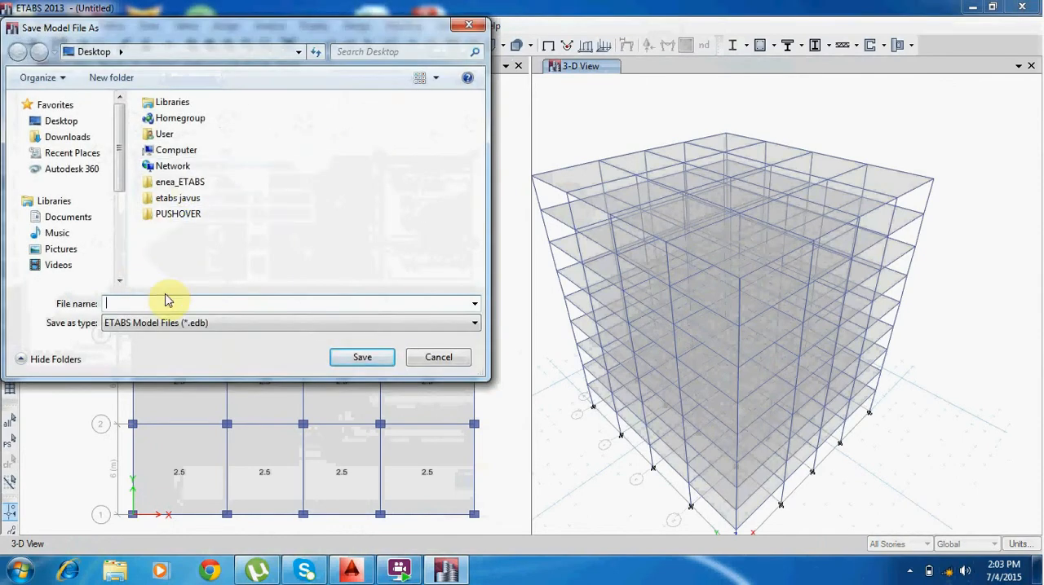
text(fa)
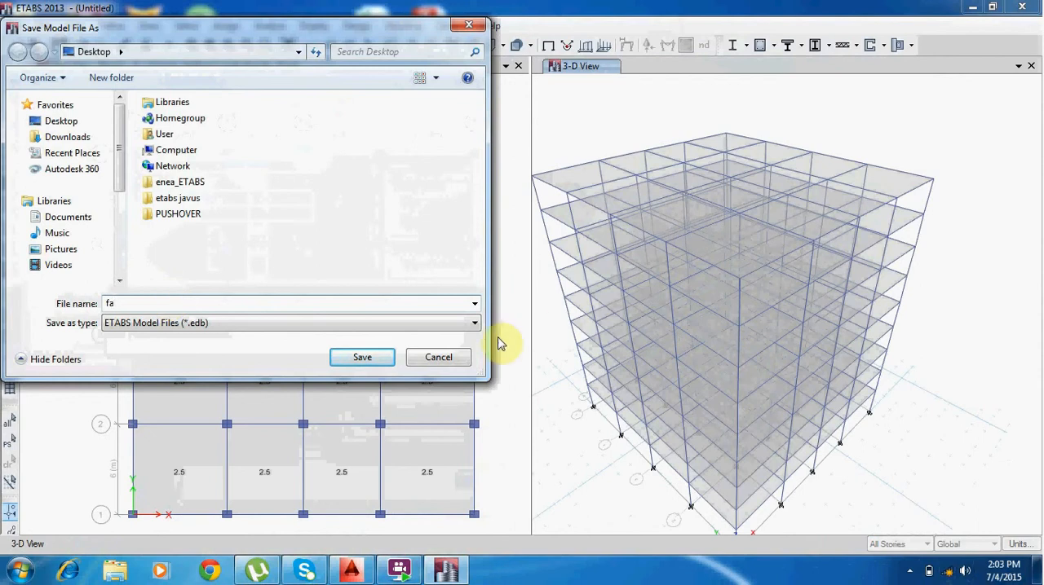
click(356, 357)
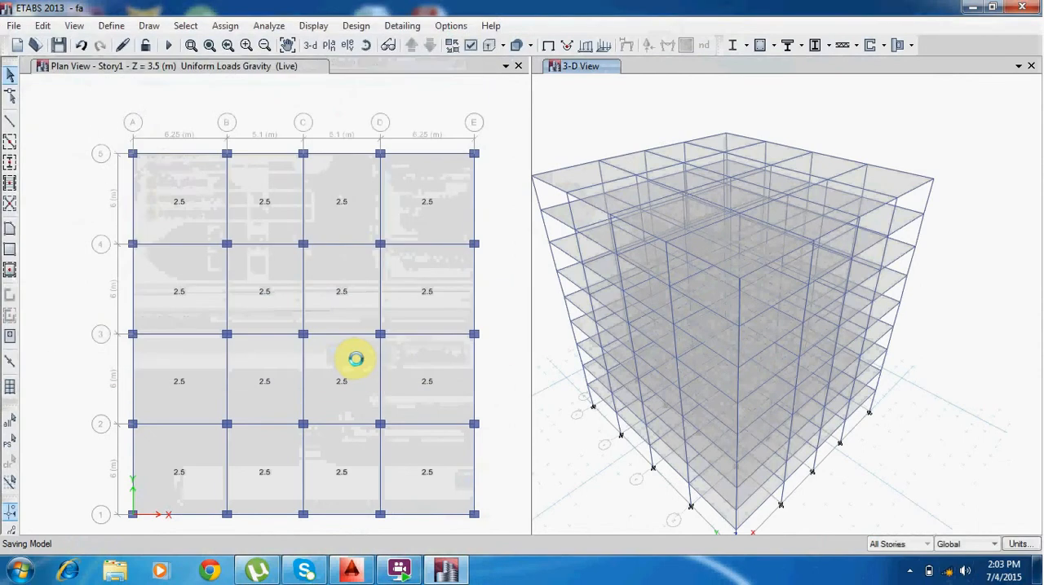
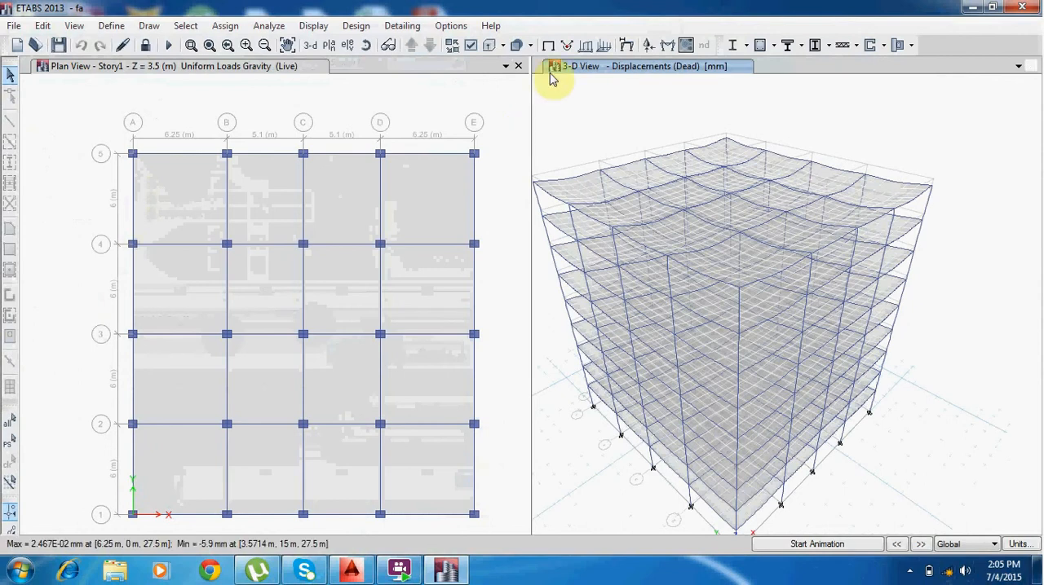
Orbit the 3-D view and play and stop the animation of the building's deformed shape under the Dead load case.
mouse_move(721, 256)
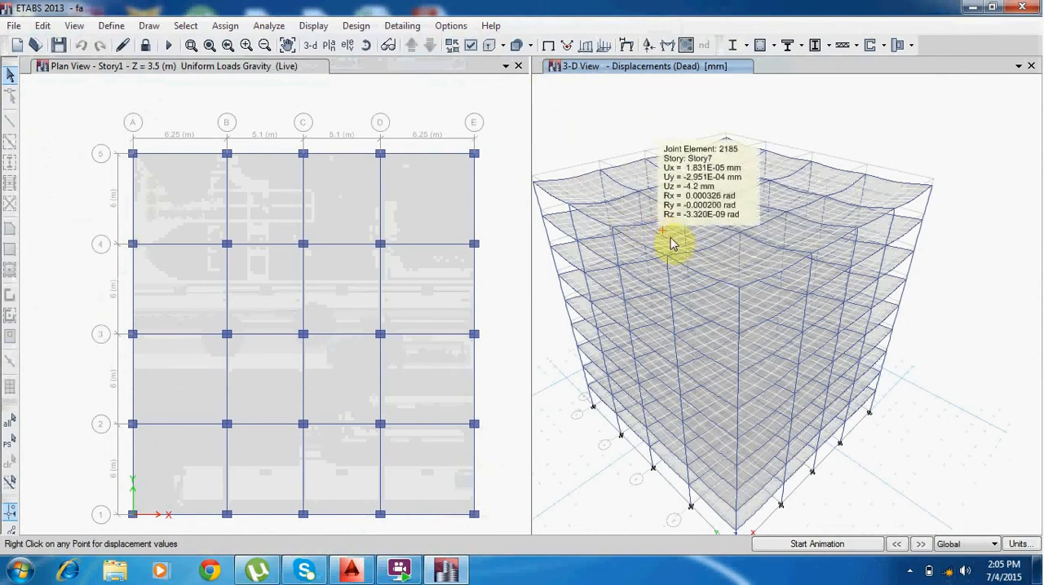
mouse_move(690, 298)
middle_down()
mouse_move(737, 287)
mouse_move(718, 261)
middle_up()
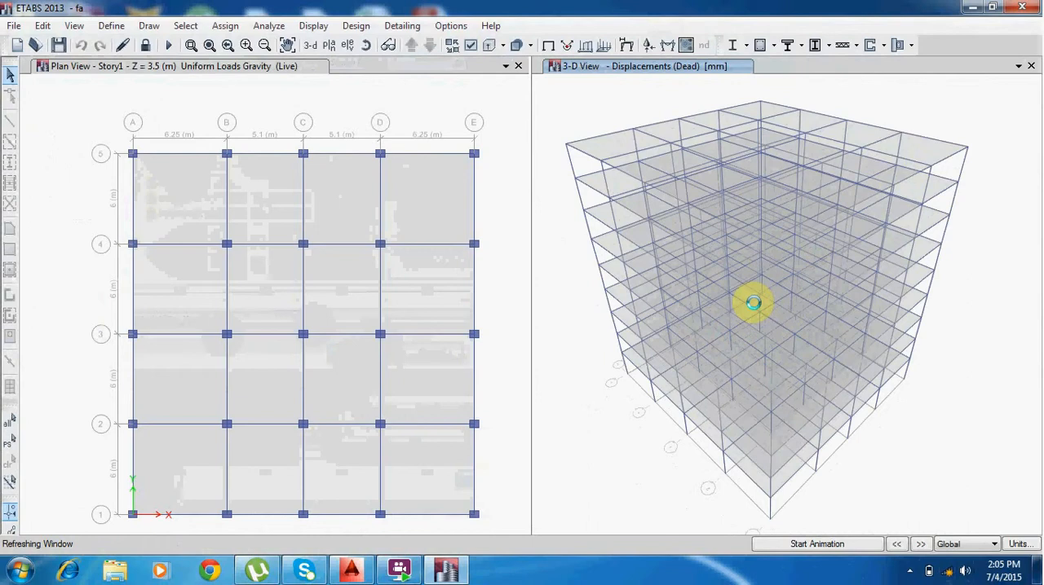
click(818, 544)
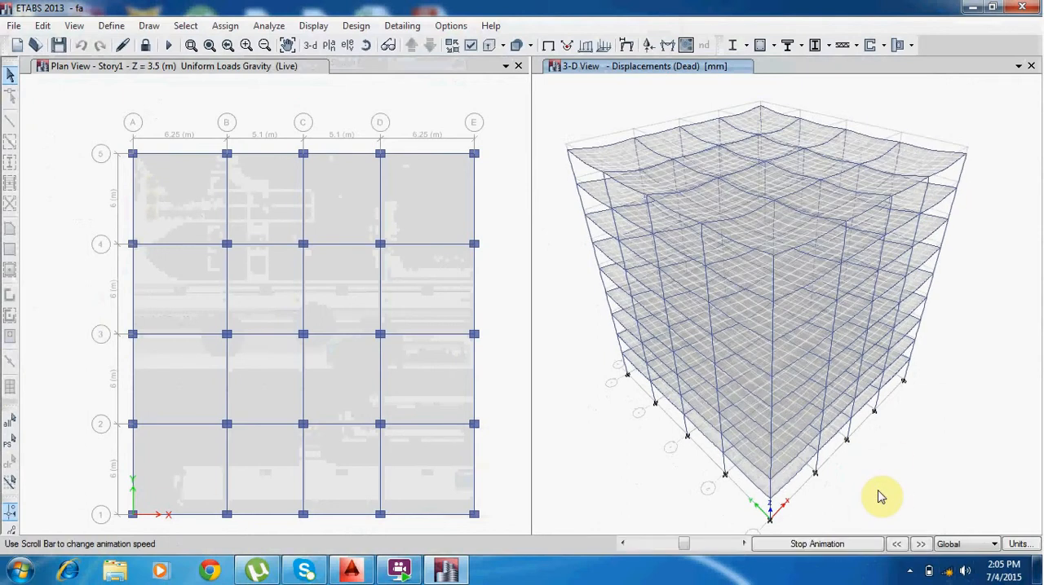
click(842, 546)
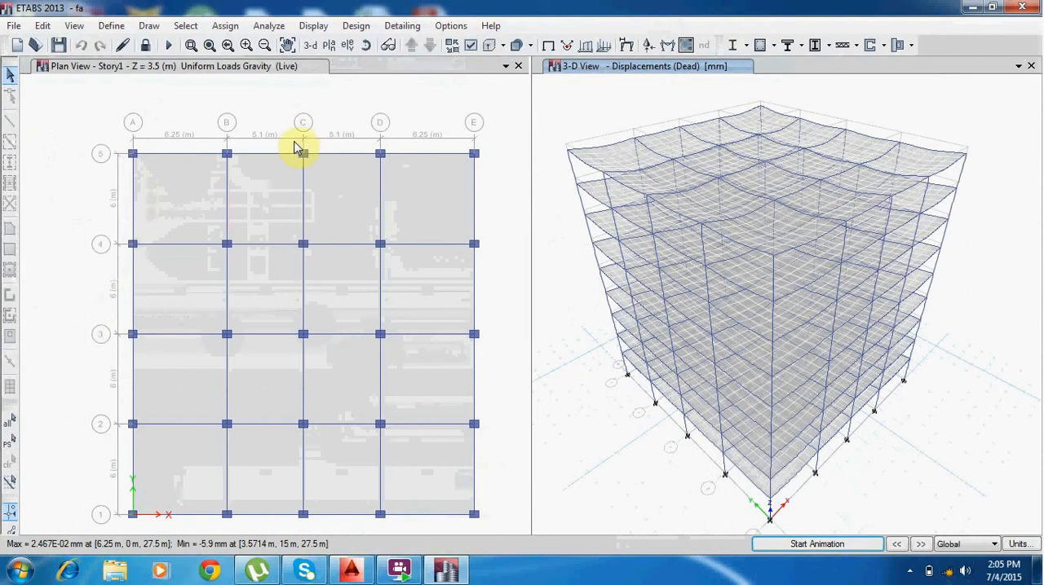
Display the shell resultant force F11 contours for load combination Comb1 as a fill on the undeformed shape in the 3-D view.
click(310, 28)
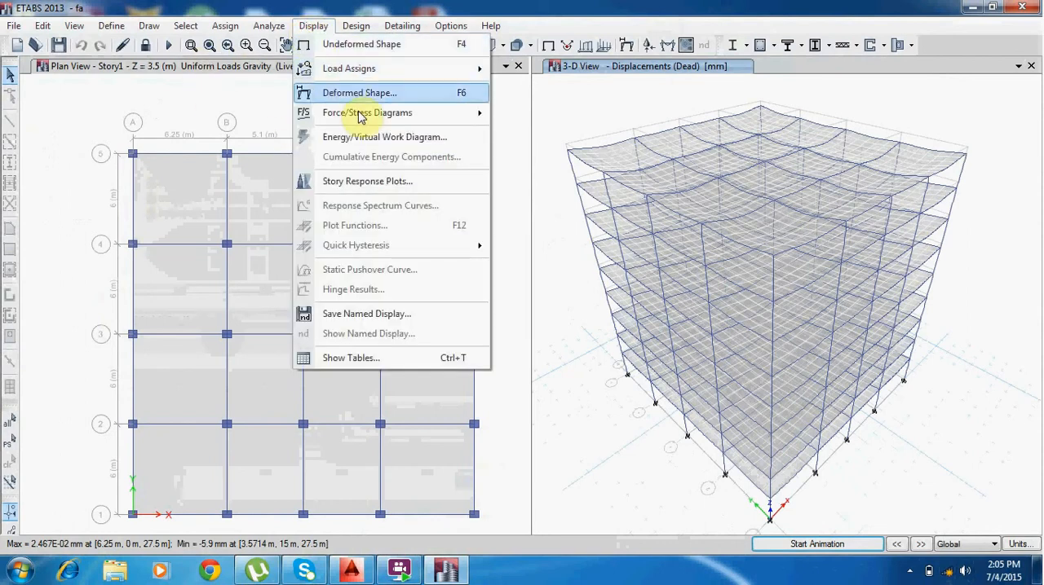
mouse_move(351, 113)
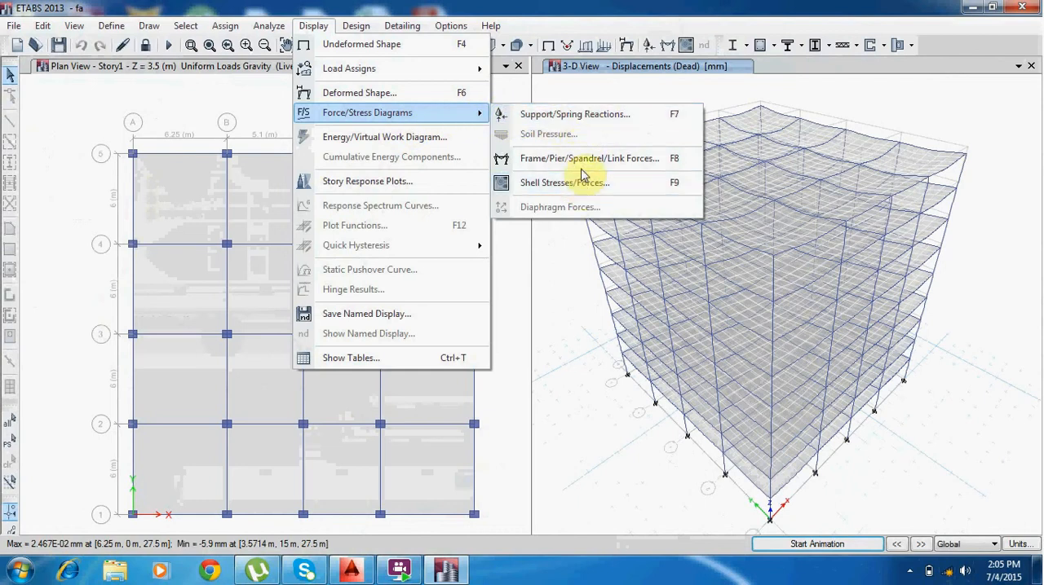
click(581, 183)
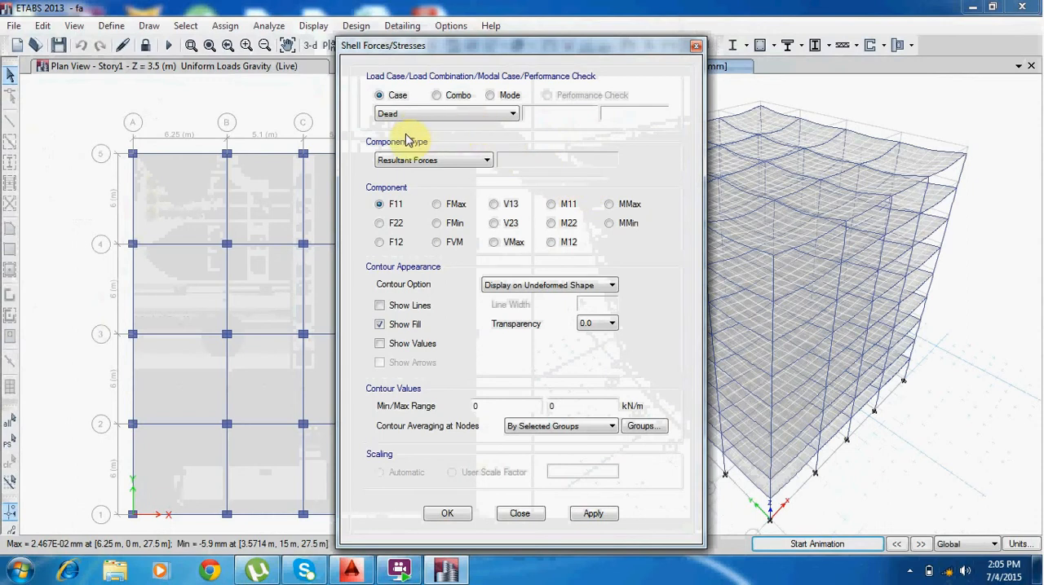
click(436, 95)
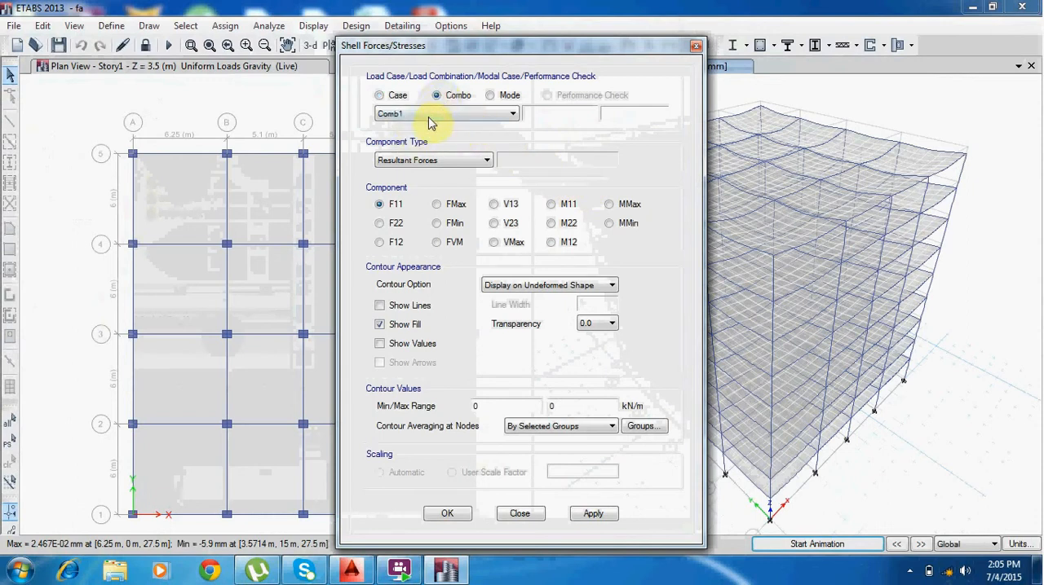
click(422, 115)
click(420, 124)
click(420, 116)
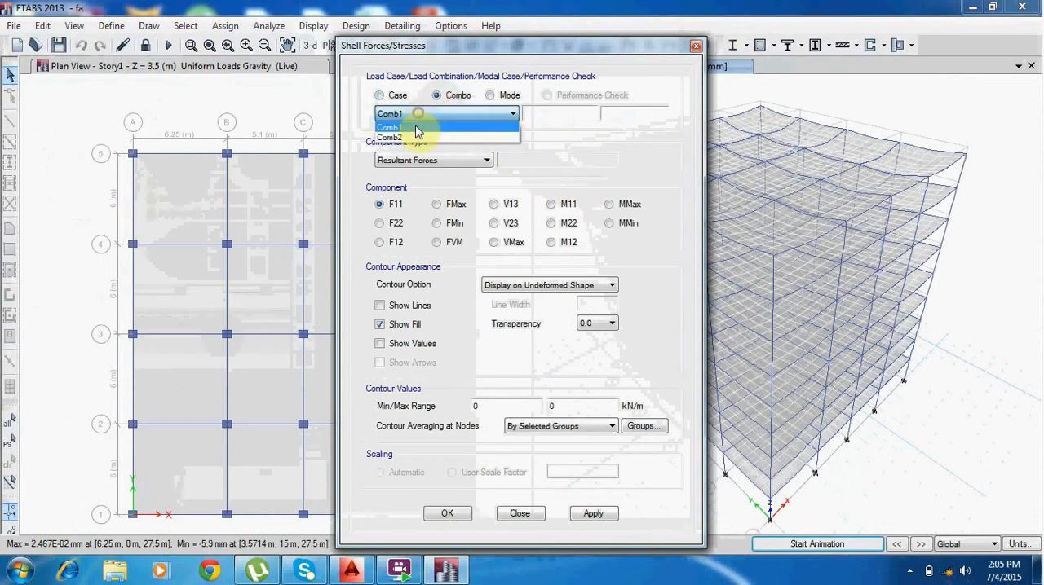
click(416, 128)
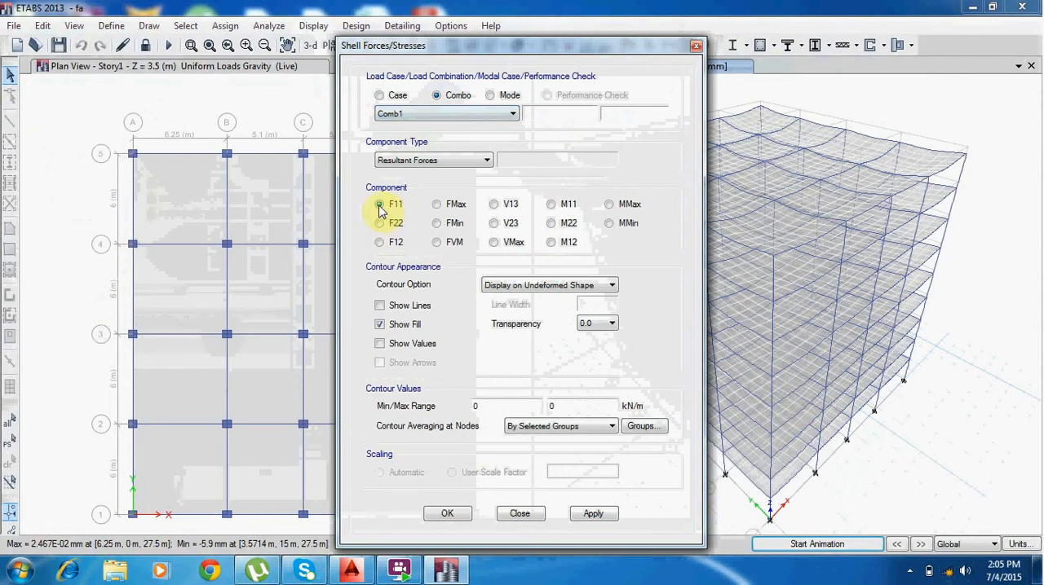
click(378, 223)
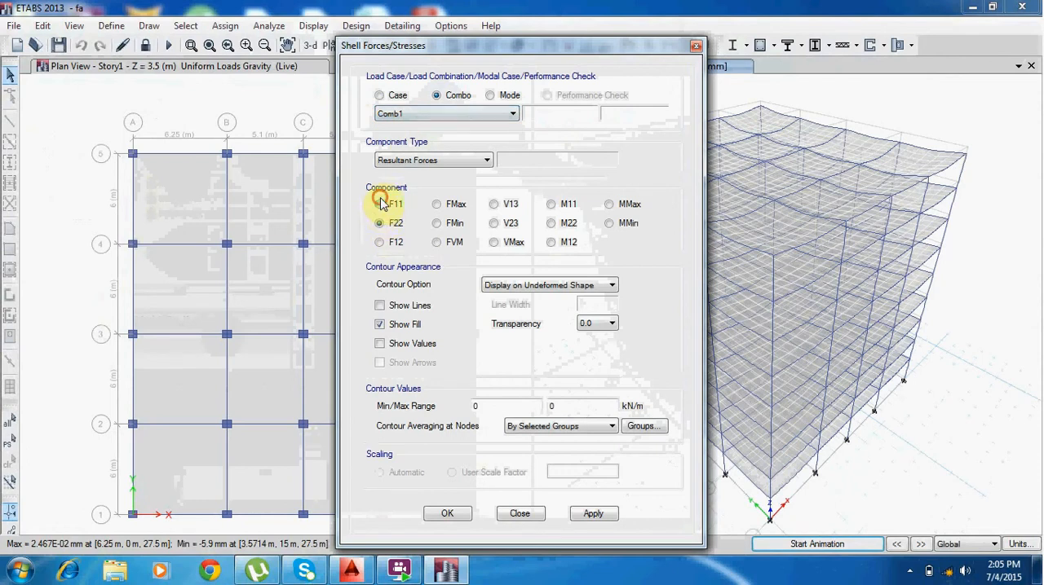
click(379, 205)
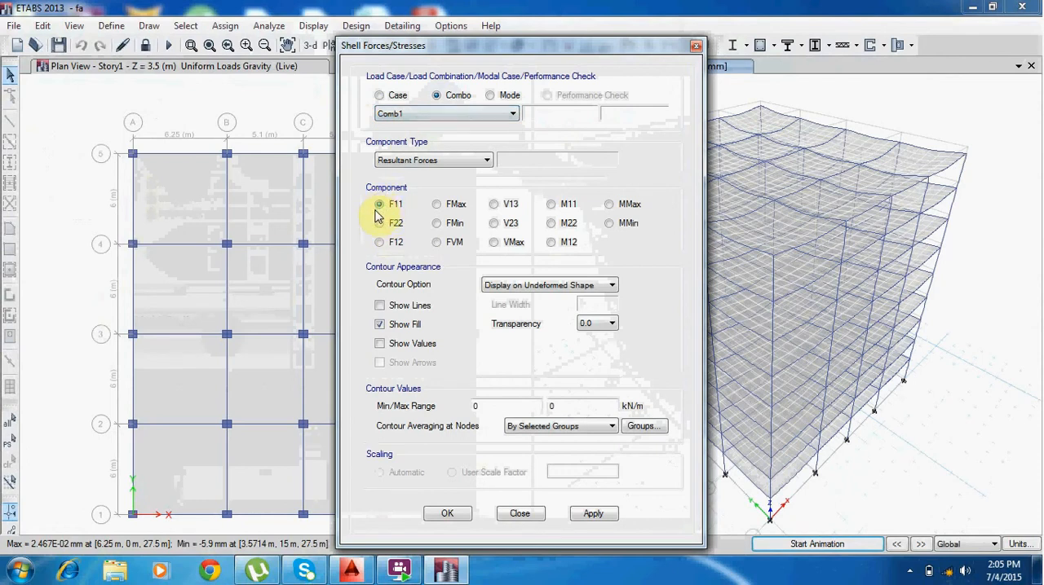
click(448, 514)
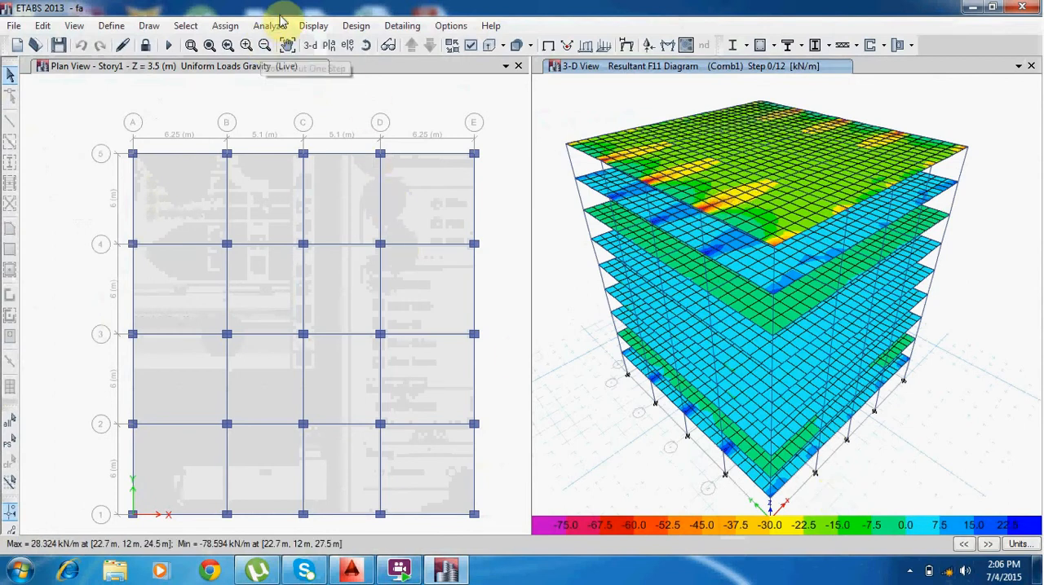
Show the Joint Displacements table from the displacement results of the analysis.
click(313, 27)
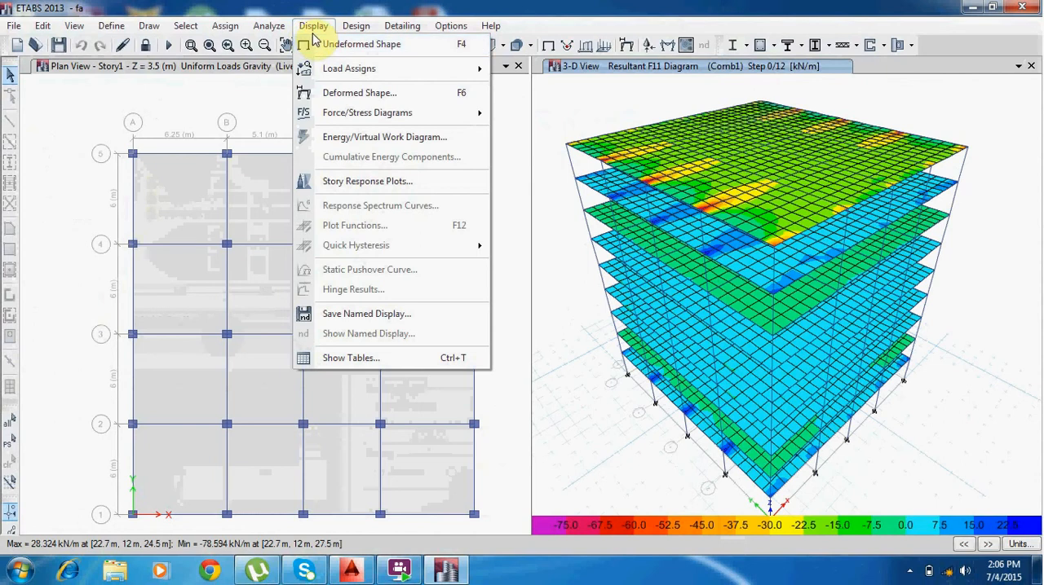
click(378, 362)
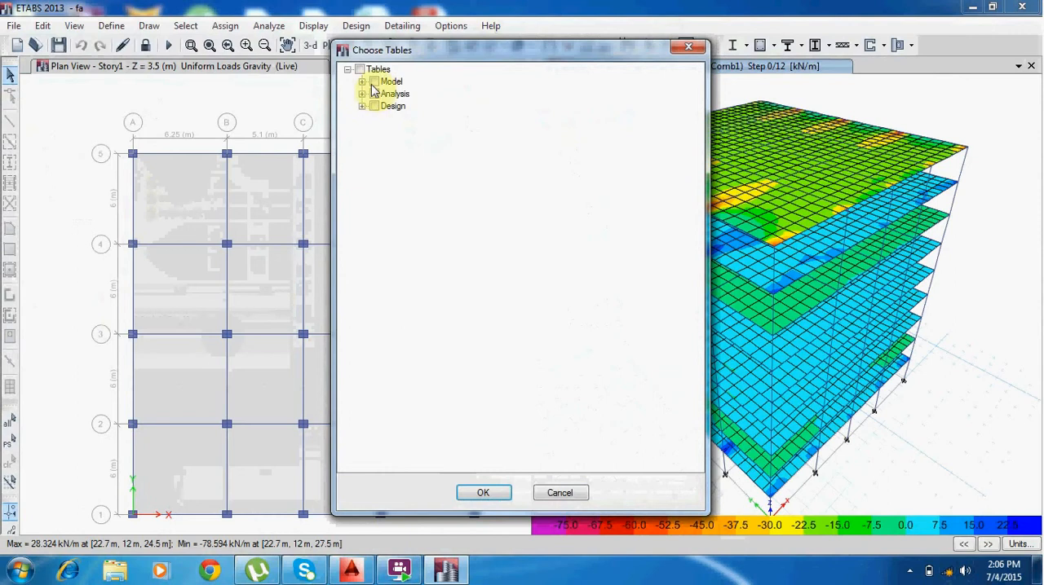
click(362, 82)
click(362, 167)
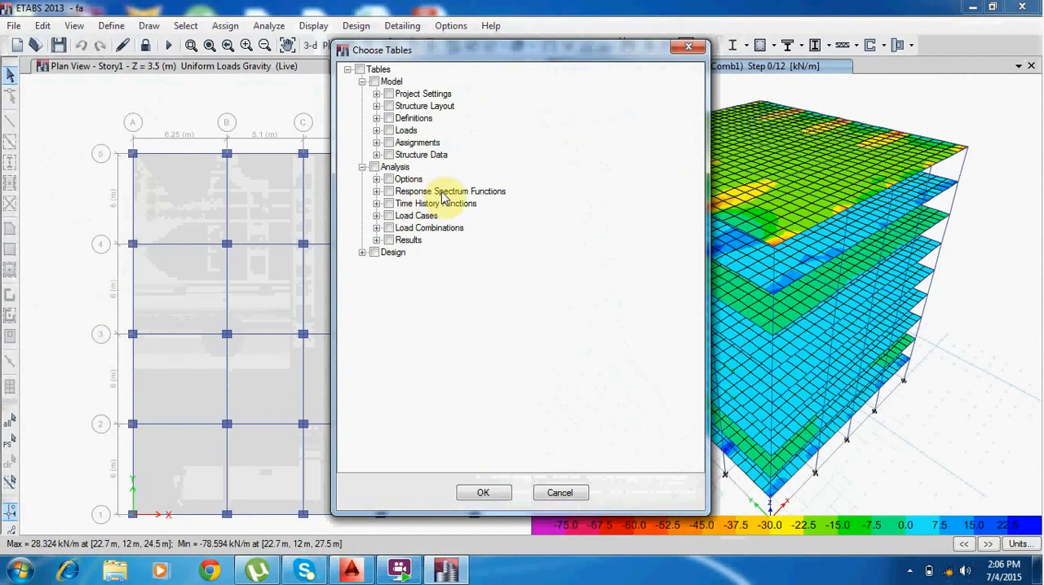
click(362, 253)
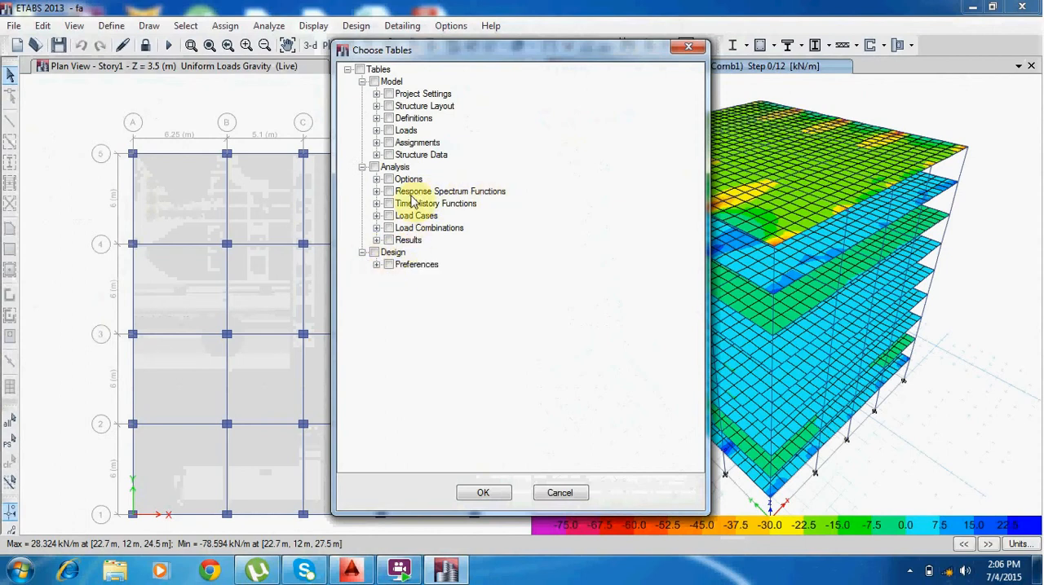
click(405, 241)
click(377, 240)
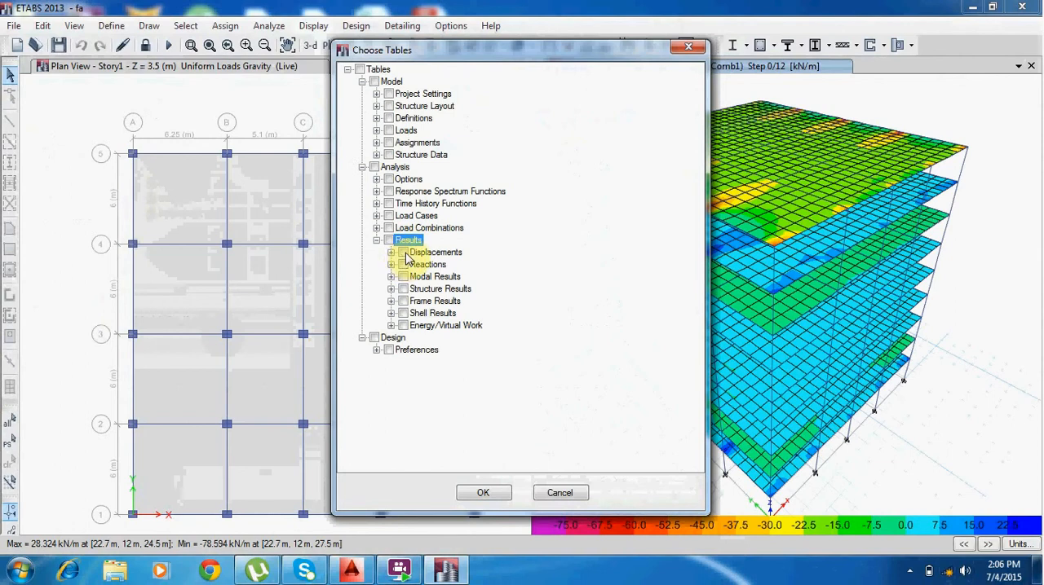
click(416, 253)
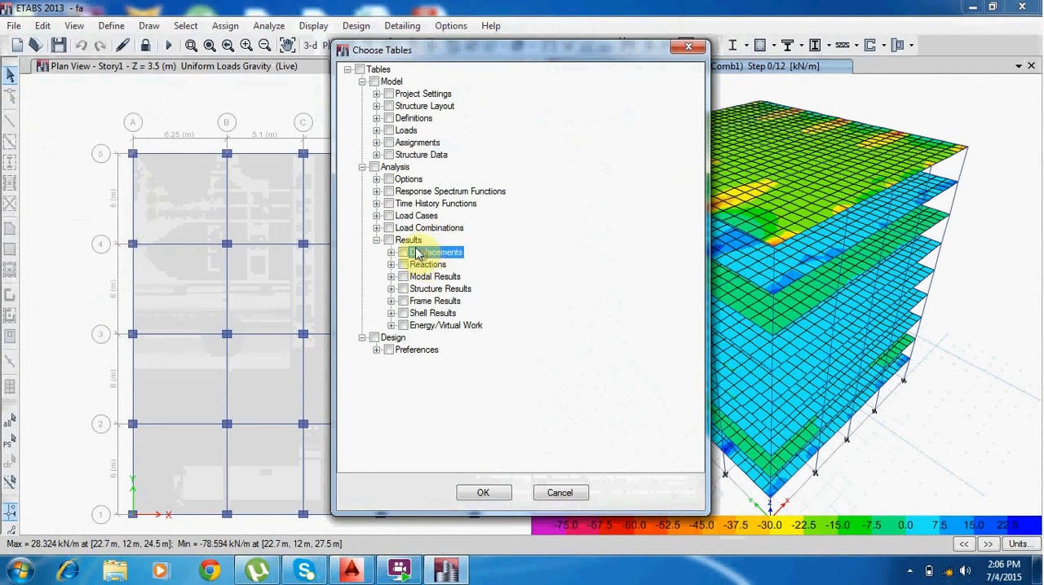
click(391, 252)
click(450, 264)
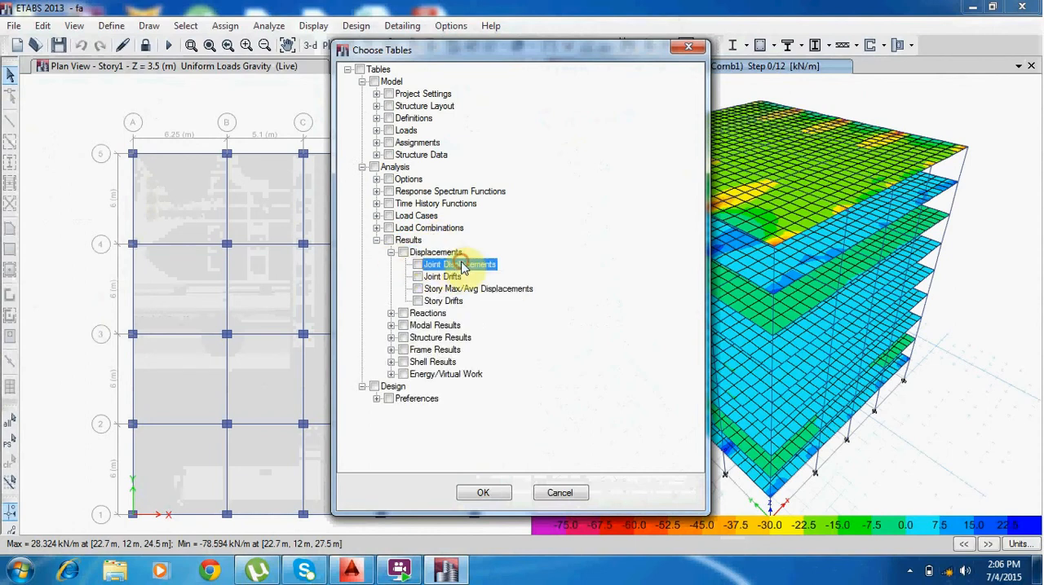
click(417, 265)
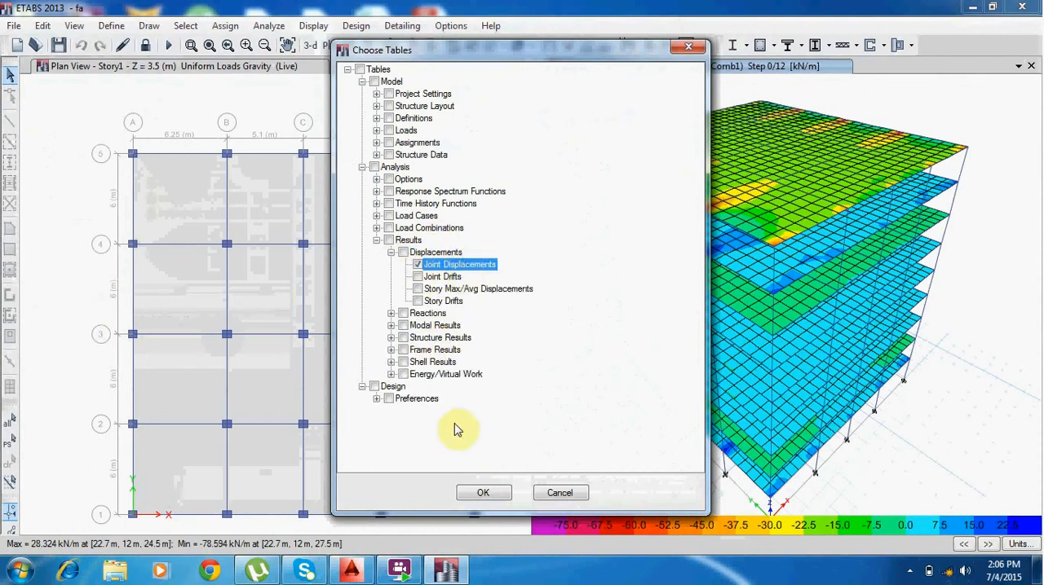
click(481, 493)
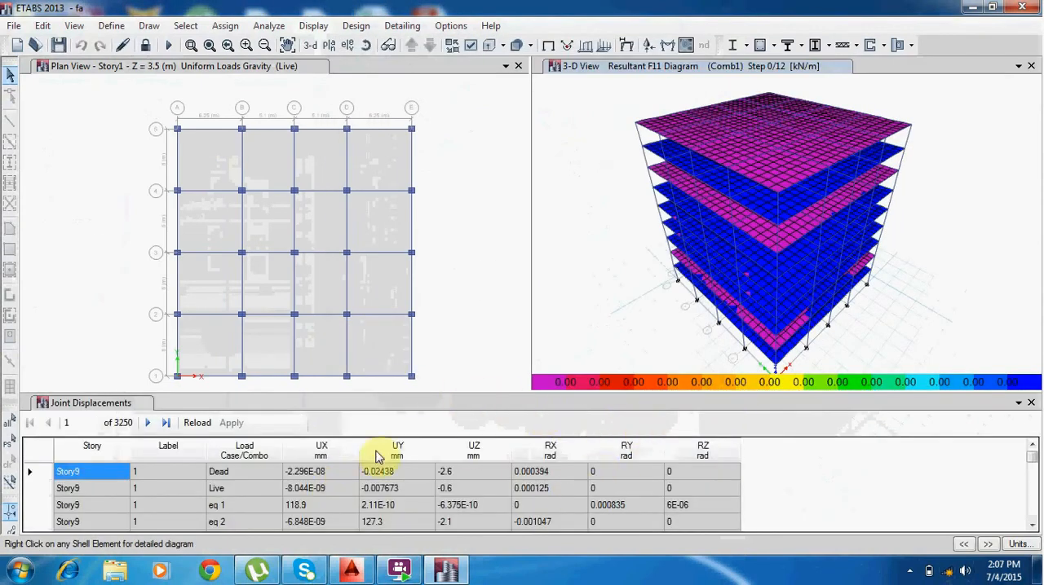
Examine the UX, UY and UZ columns of the joint displacements and close the table.
click(324, 450)
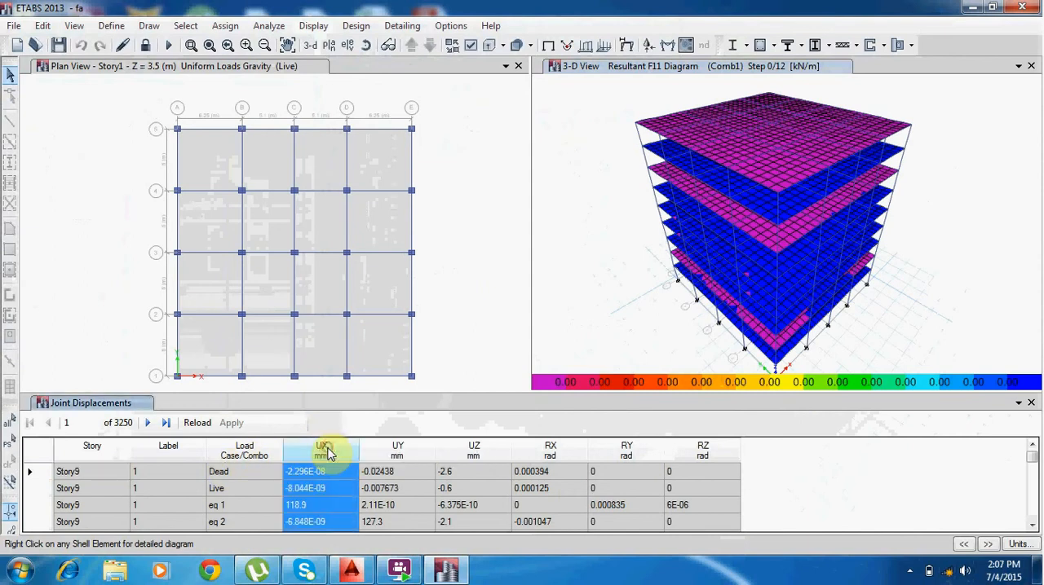
click(397, 450)
click(475, 451)
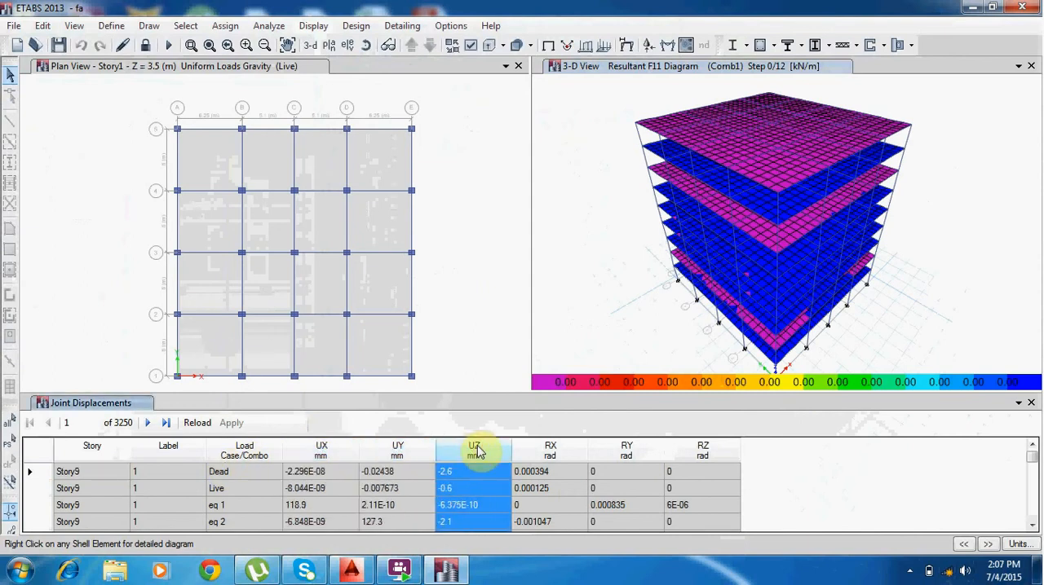
click(1031, 404)
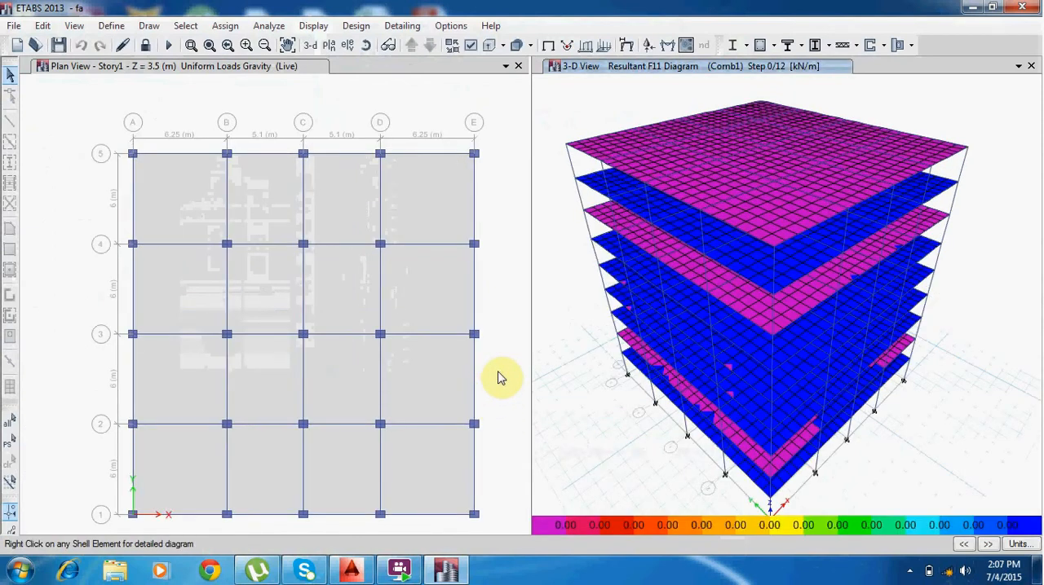
Set the concrete frame design preferences to design code Eurocode 2-2004 with CEN Default as the country.
click(354, 25)
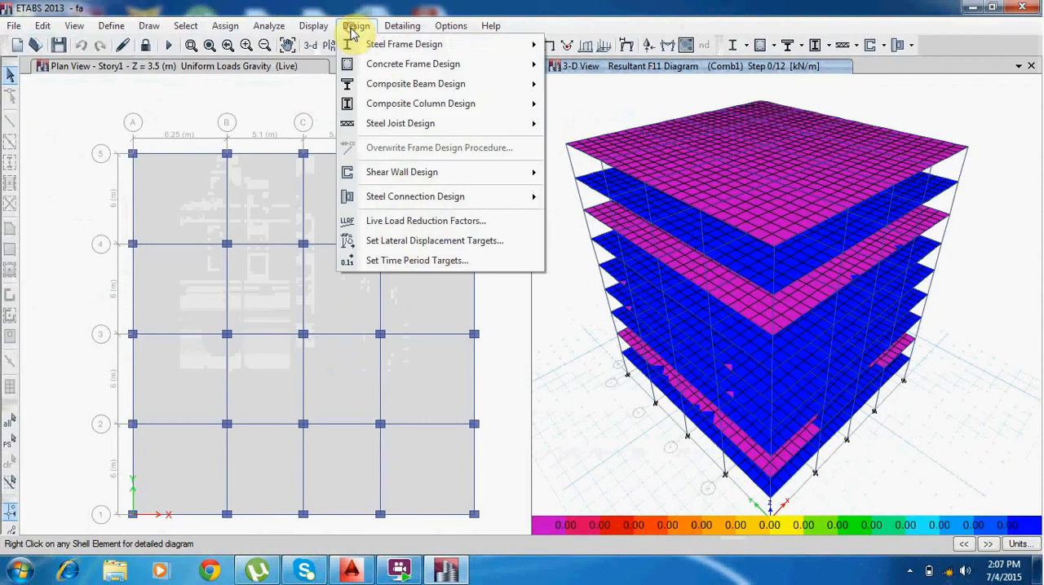
mouse_move(380, 53)
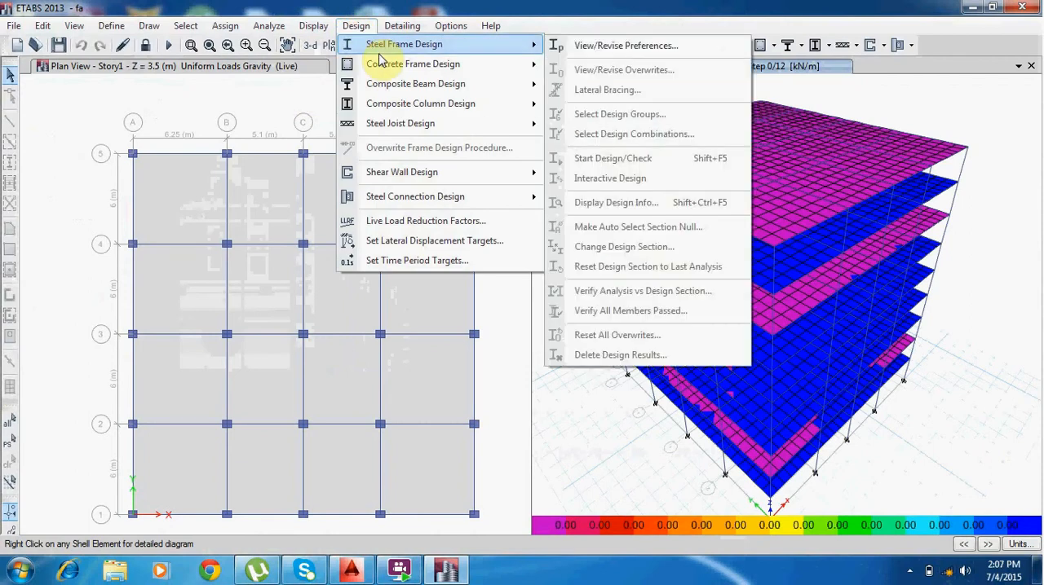
mouse_move(436, 66)
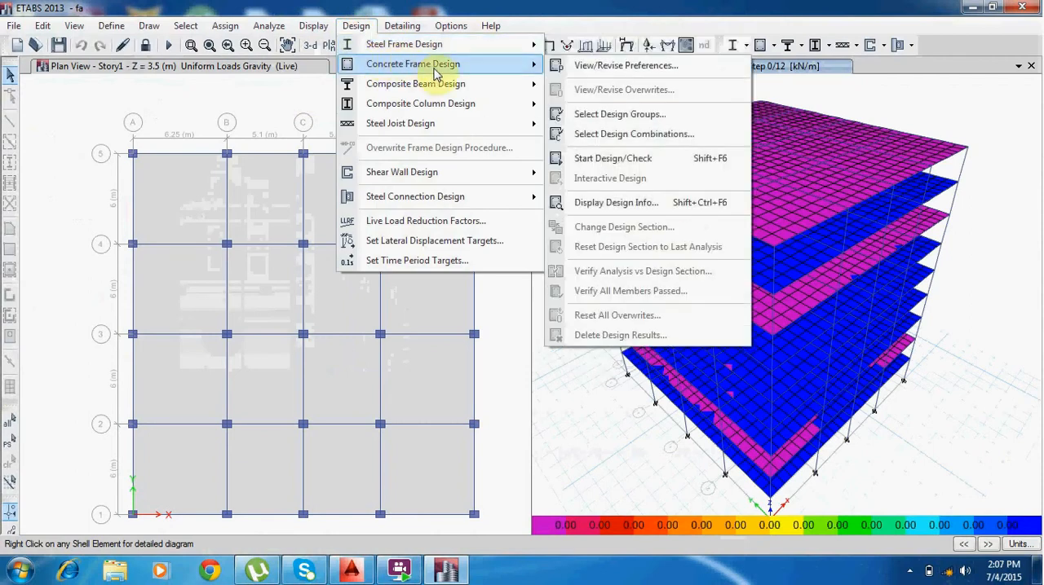
click(592, 72)
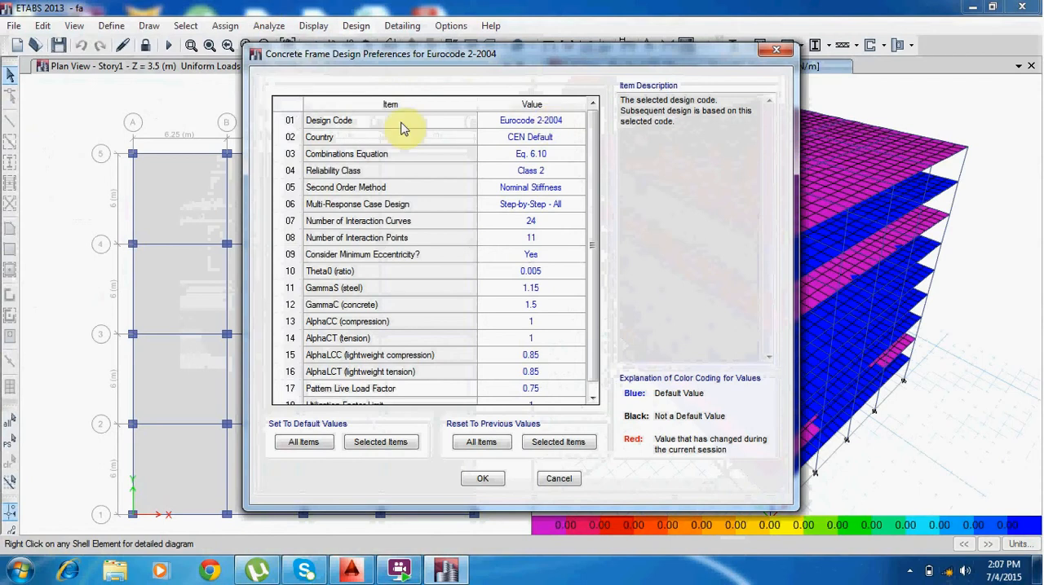
click(561, 124)
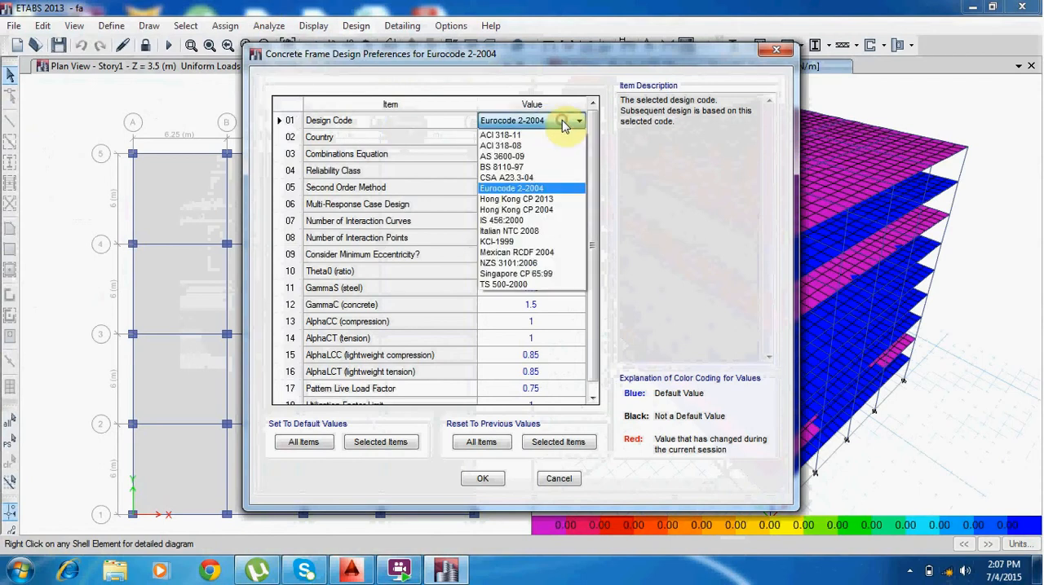
click(543, 190)
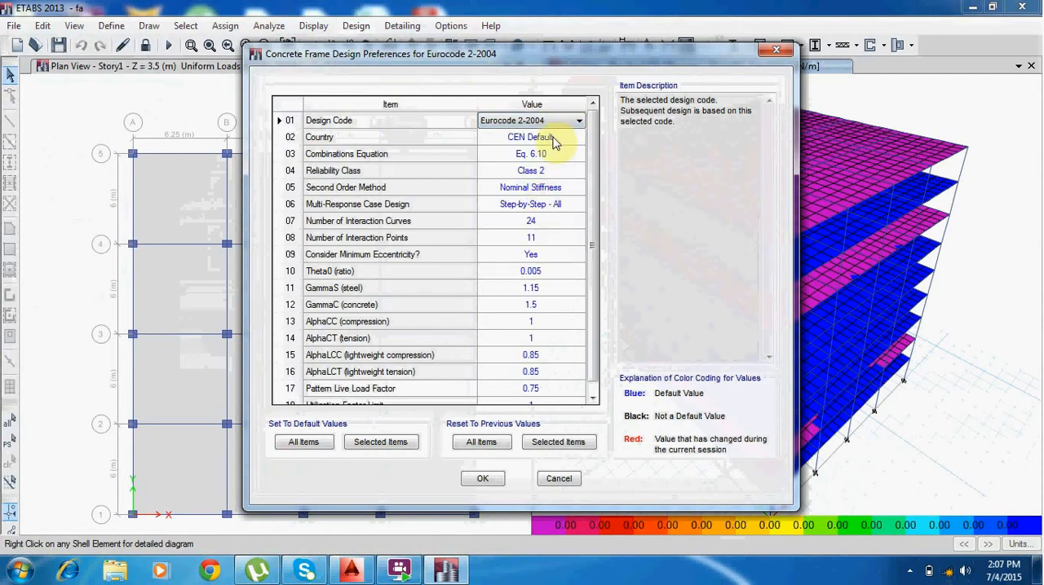
click(553, 142)
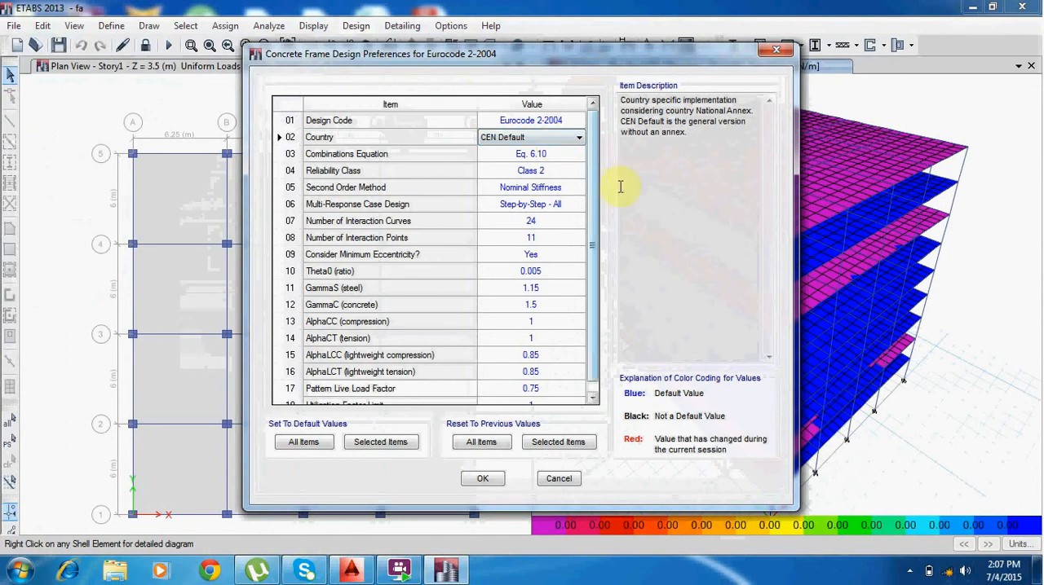
scroll(531, 287, down, 1)
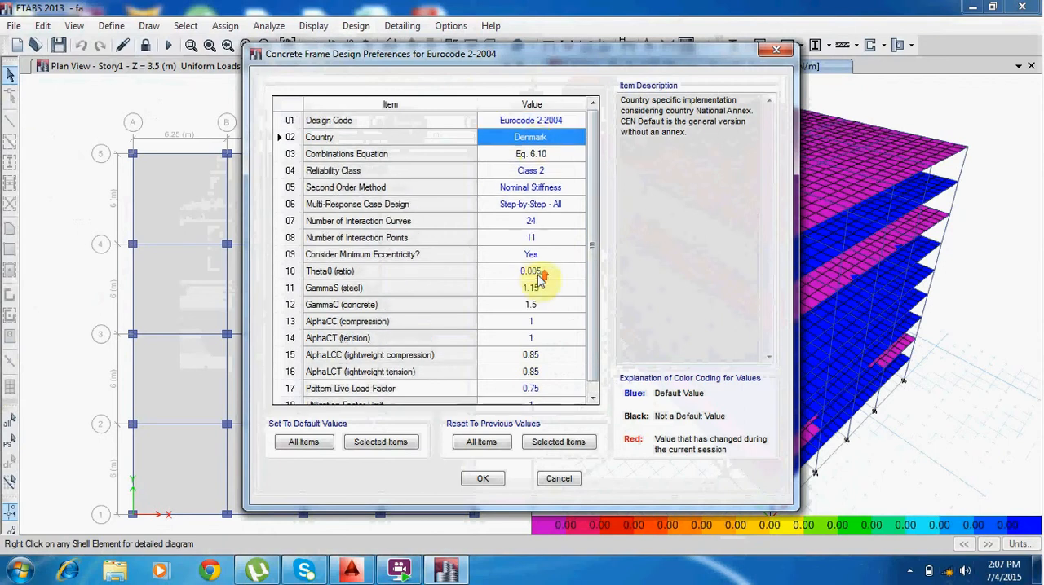
click(535, 140)
click(537, 142)
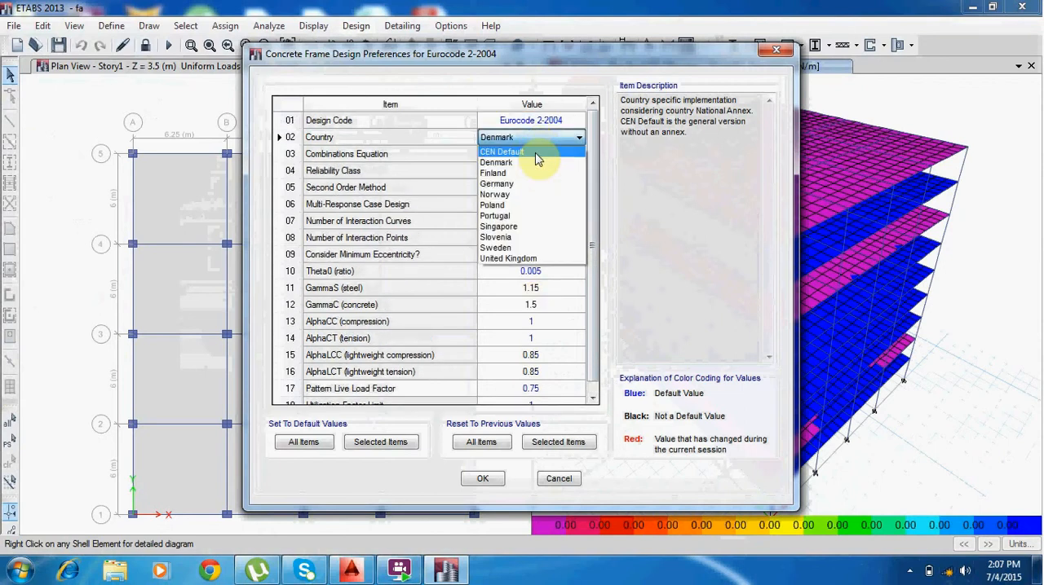
click(535, 153)
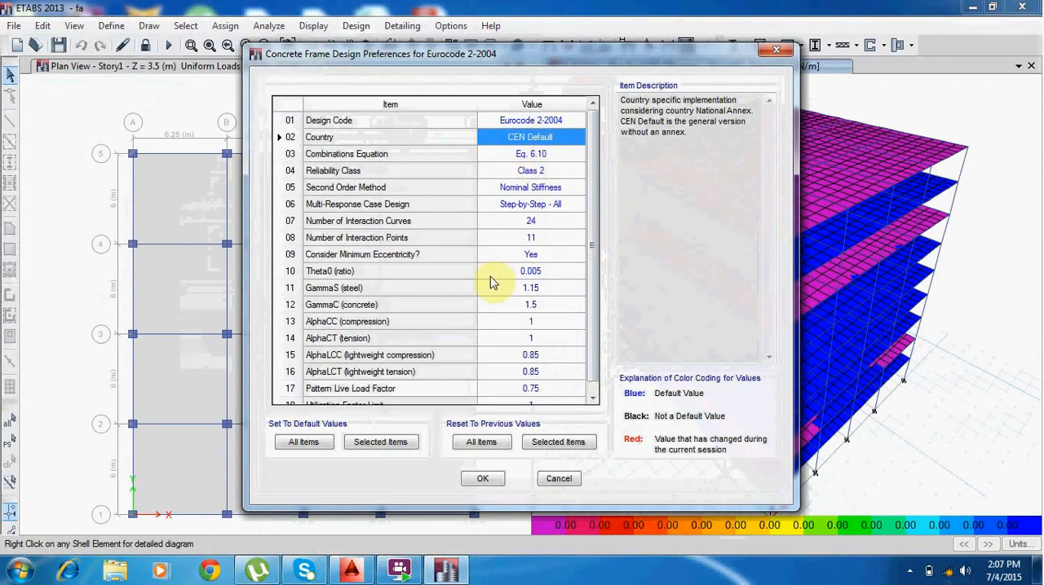
click(480, 481)
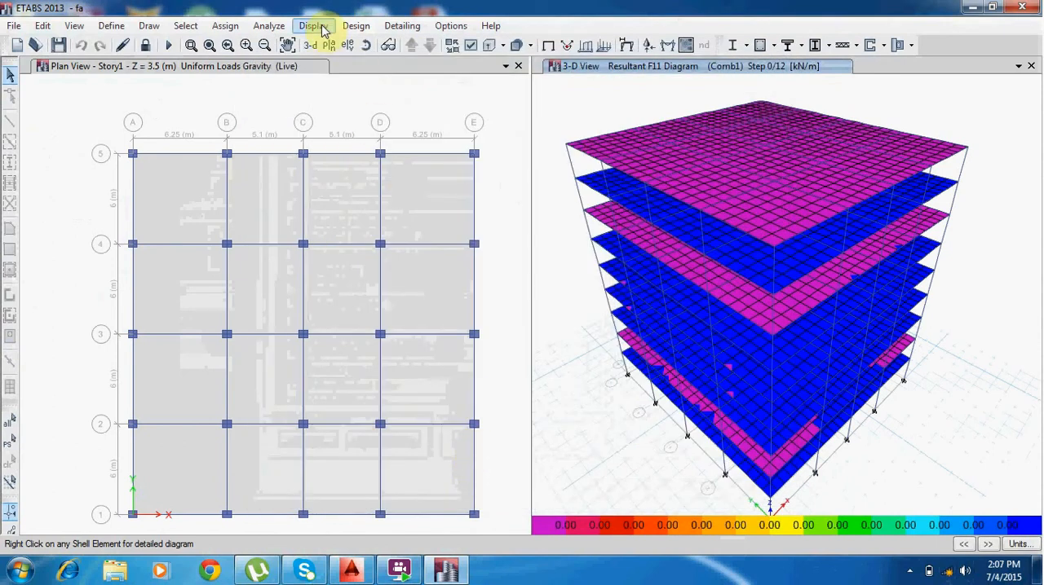
Run the concrete frame design check on the whole building.
click(352, 25)
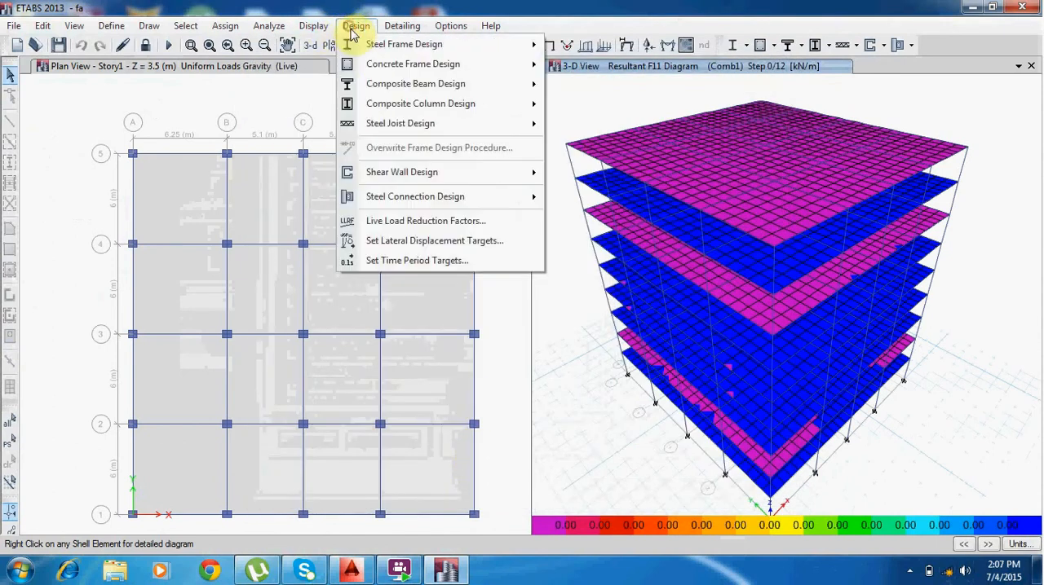
mouse_move(402, 72)
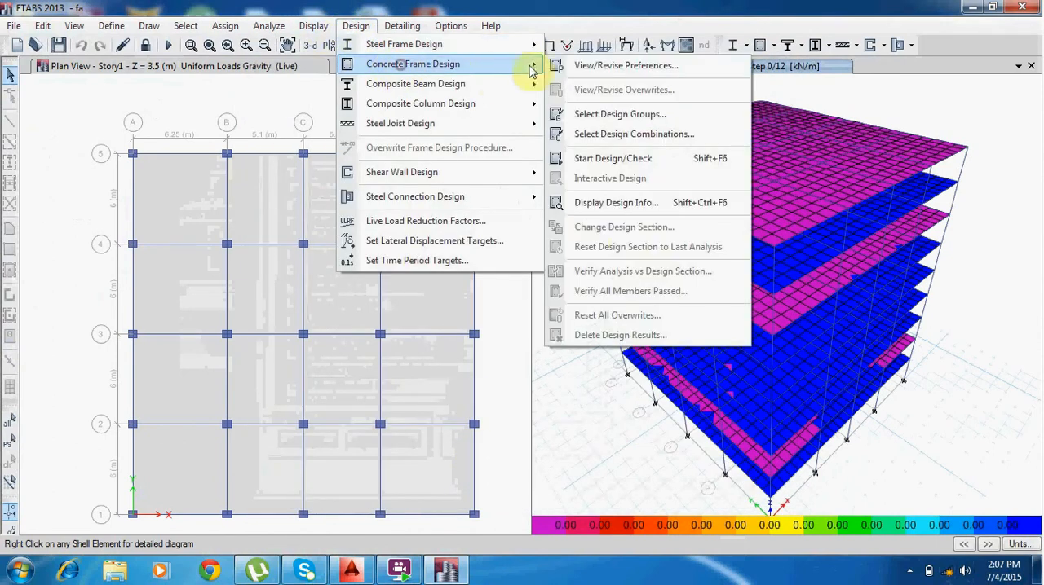
click(627, 168)
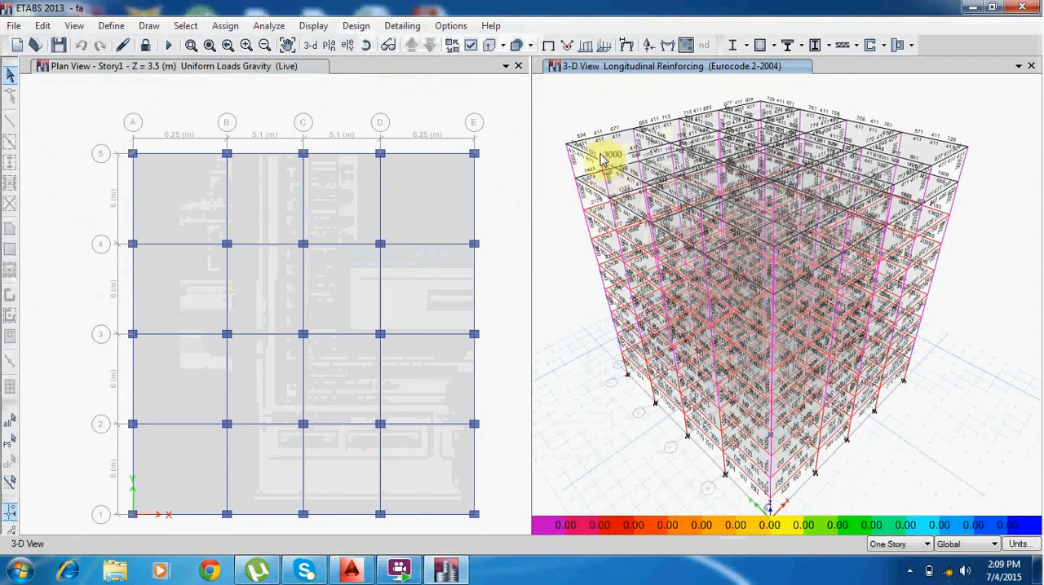
Examine the longitudinal reinforcing values of the upper-story beams and columns in the 3-D view.
scroll(601, 142, up, 5)
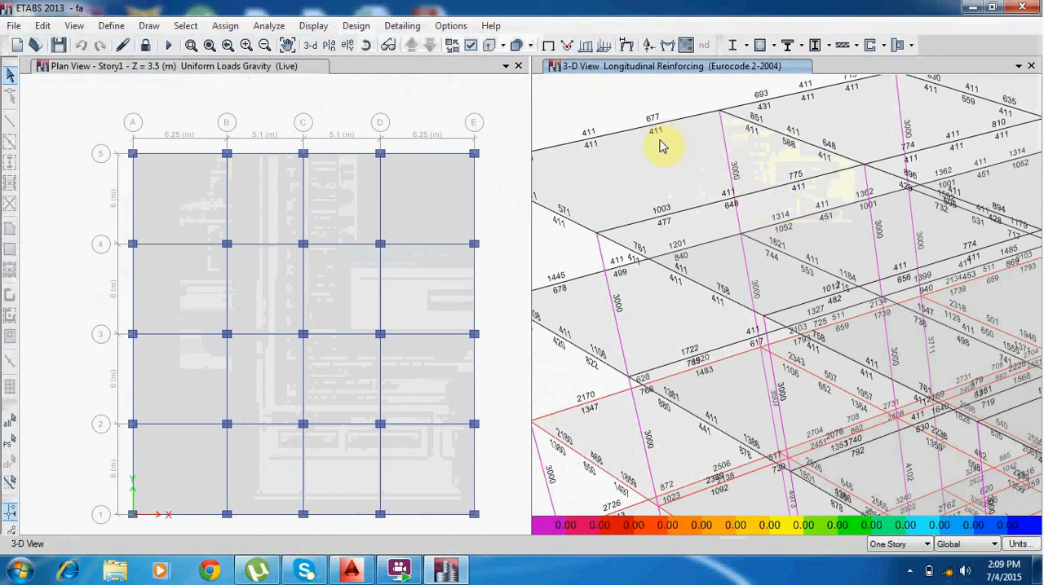
scroll(657, 169, up, 4)
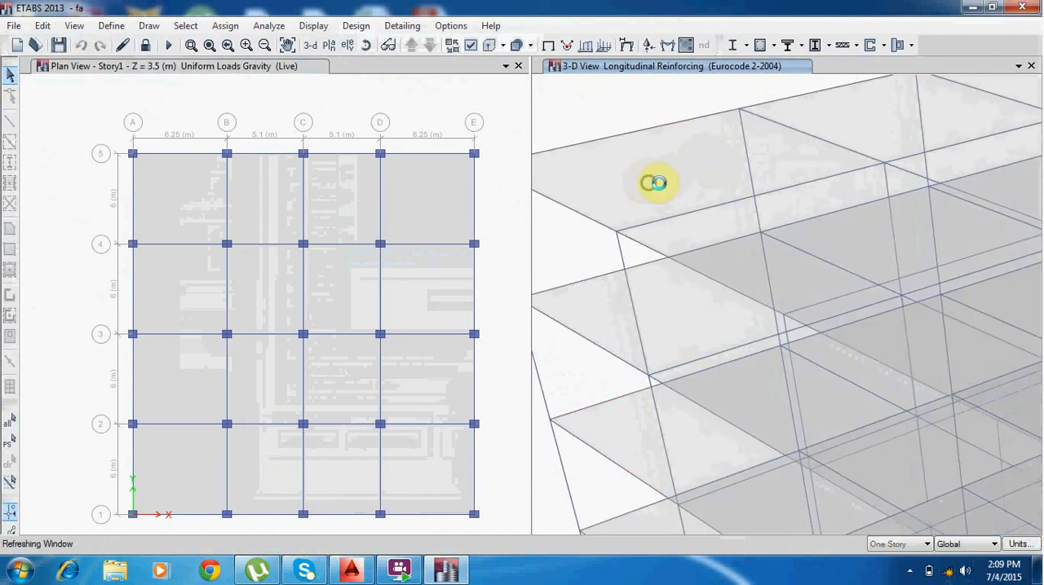
scroll(743, 177, down, 2)
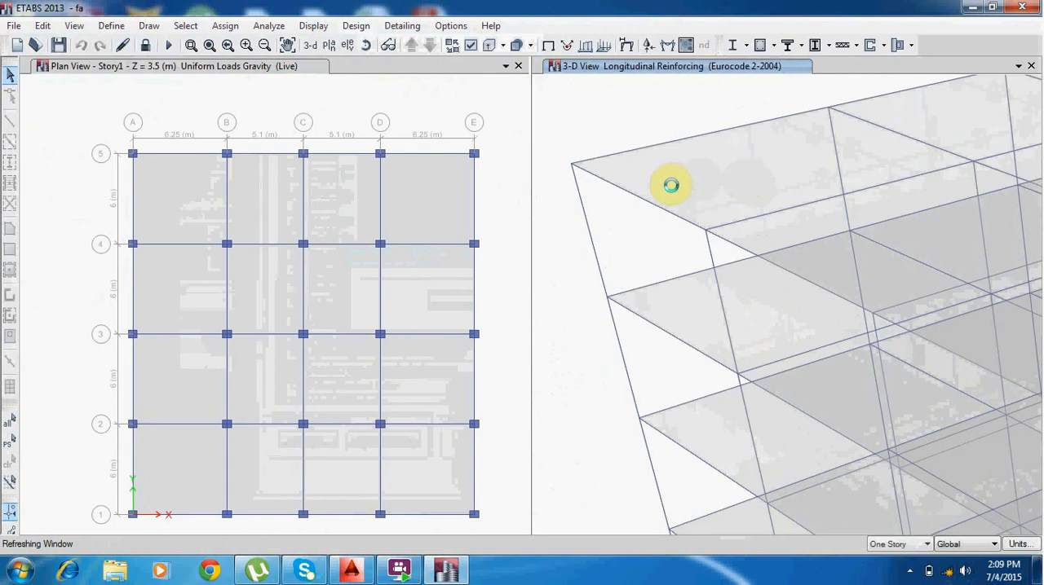